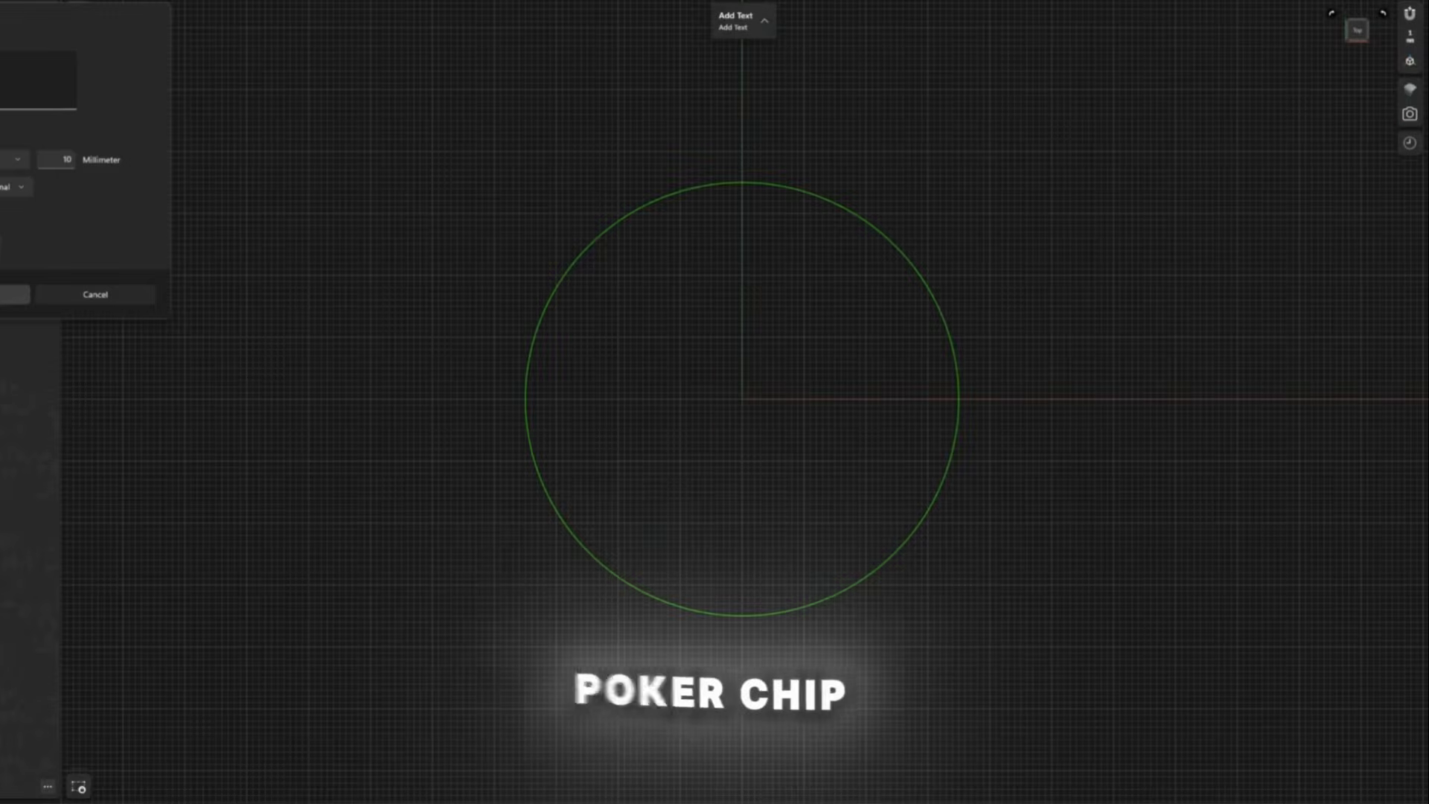
- Add the text "DESPERADO" and move it up about 28 mm to the circle's upper edge
text(DESPERADO)
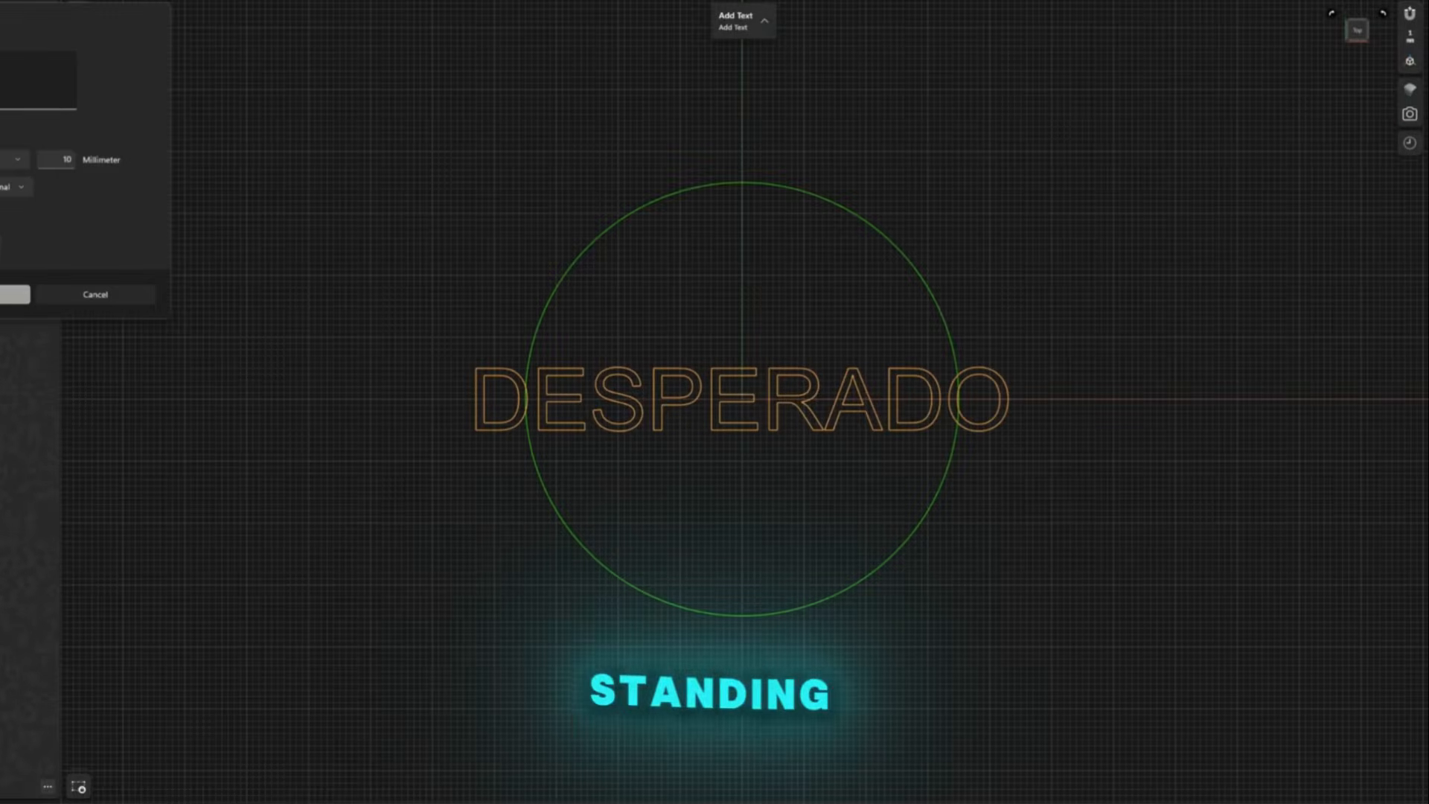
key(Return)
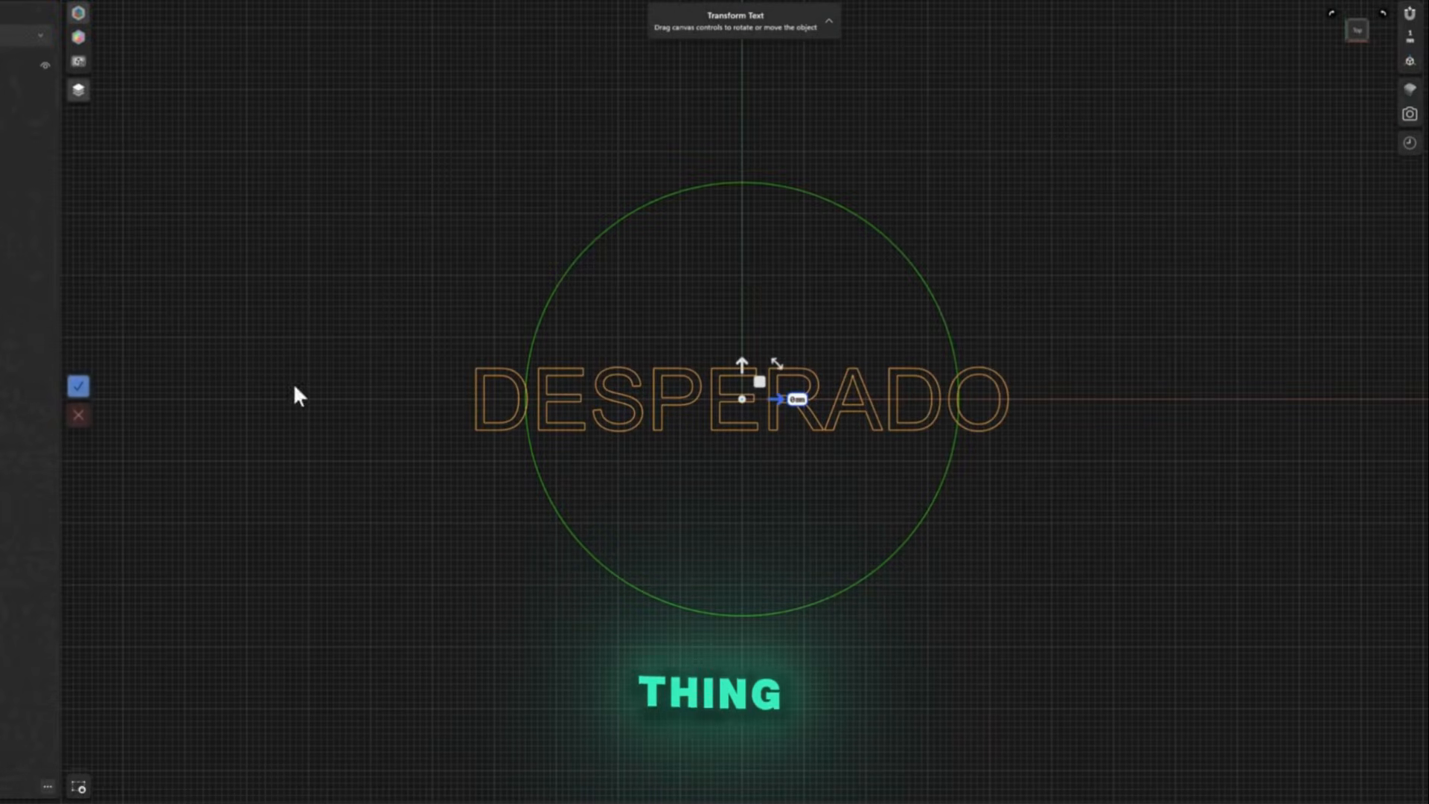
drag(744, 364, 744, 191)
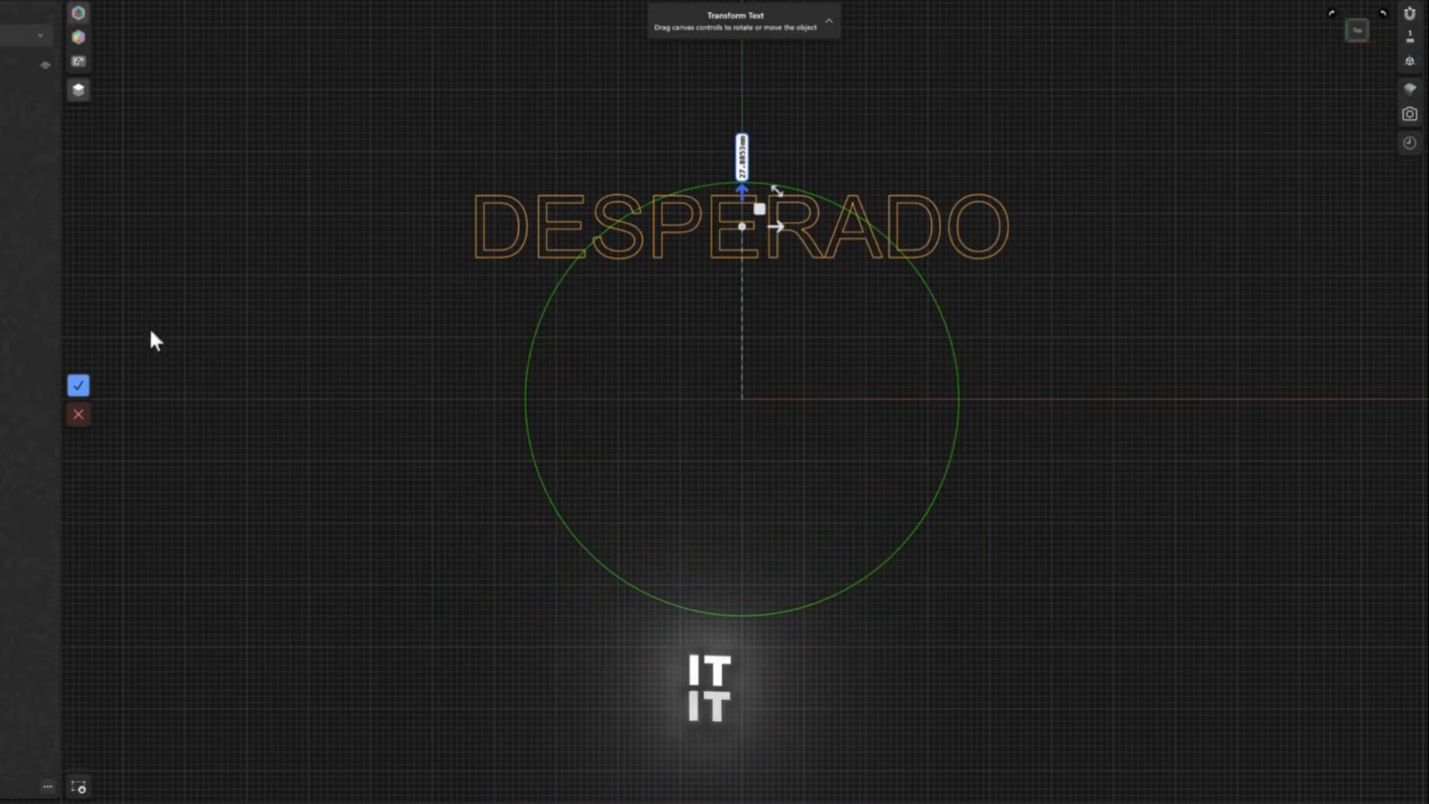
click(74, 384)
- Select the outline of the first letter D and move it down toward the circle's left side
drag(452, 212, 531, 306)
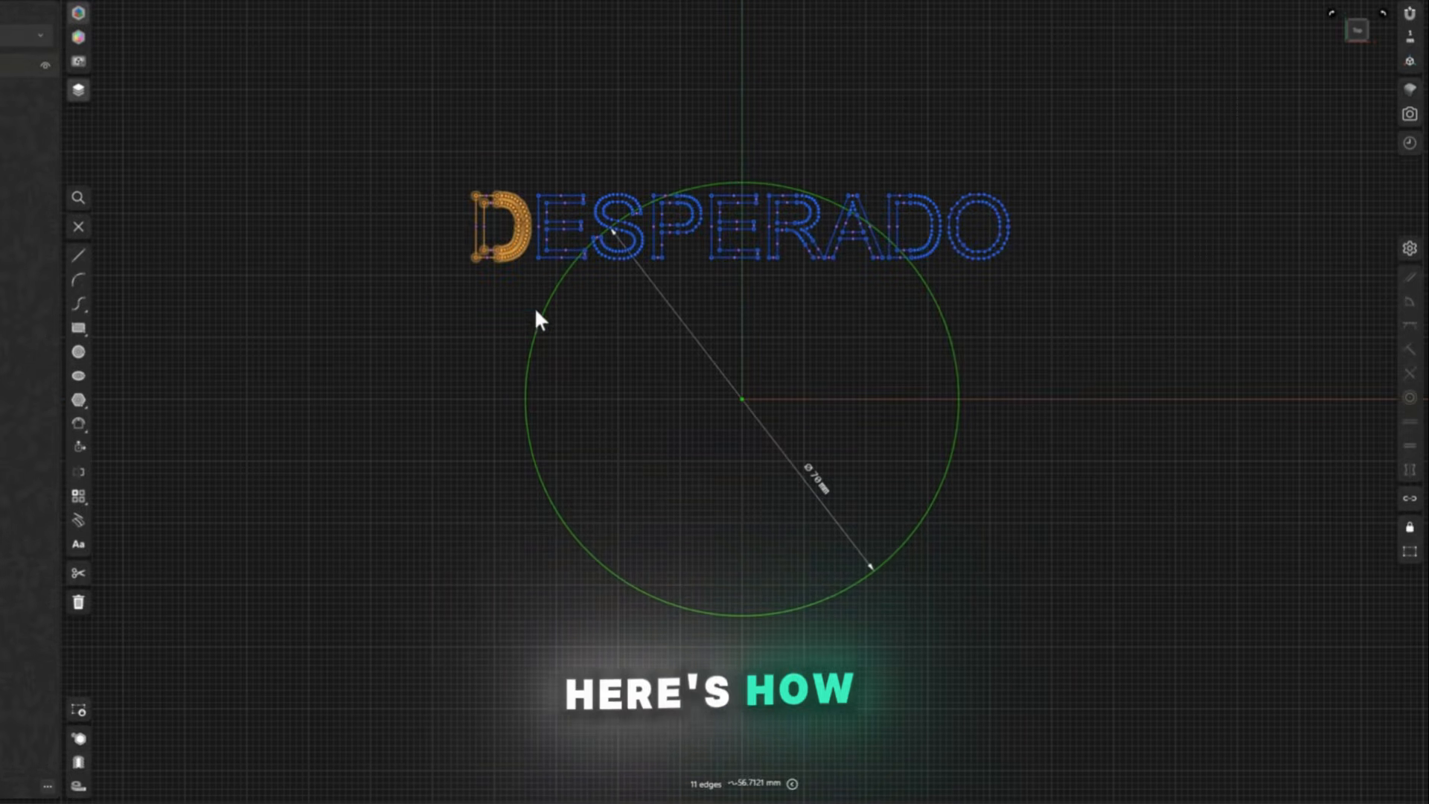
click(79, 447)
drag(522, 212, 592, 364)
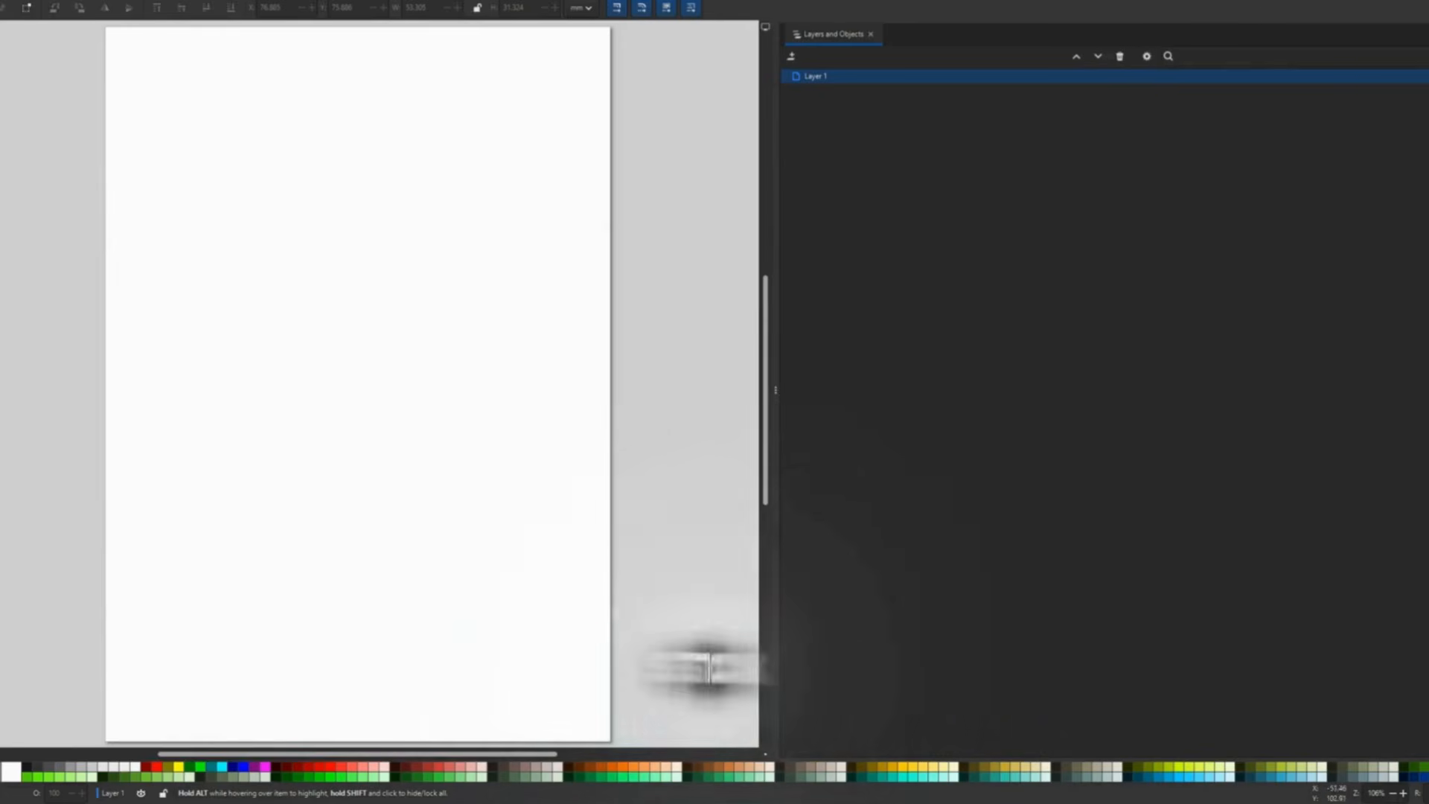
- Switch to Inkscape and draw an ellipse about 77 mm wide and 89 mm high near the page's centre
key(e)
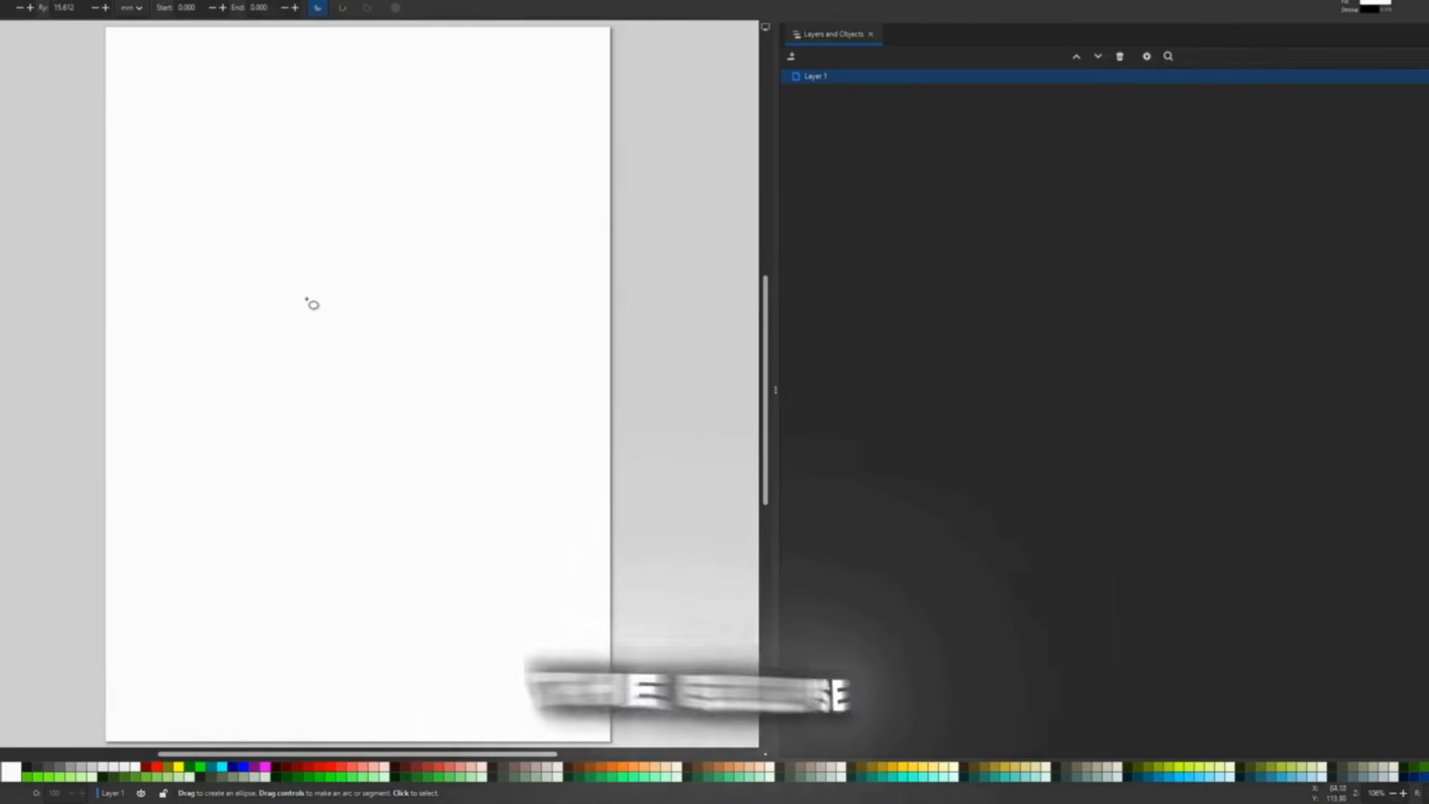
drag(280, 278, 465, 490)
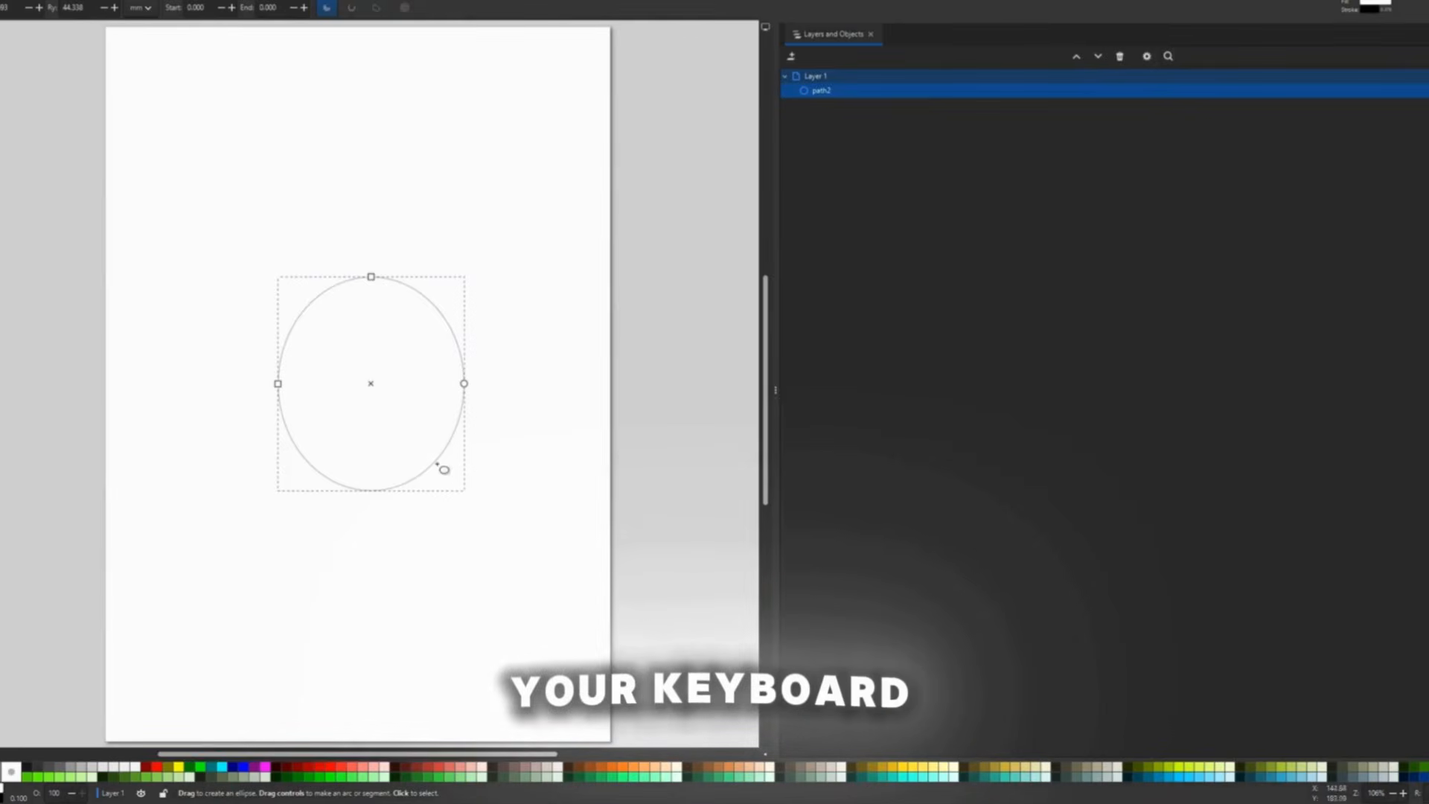
click(422, 540)
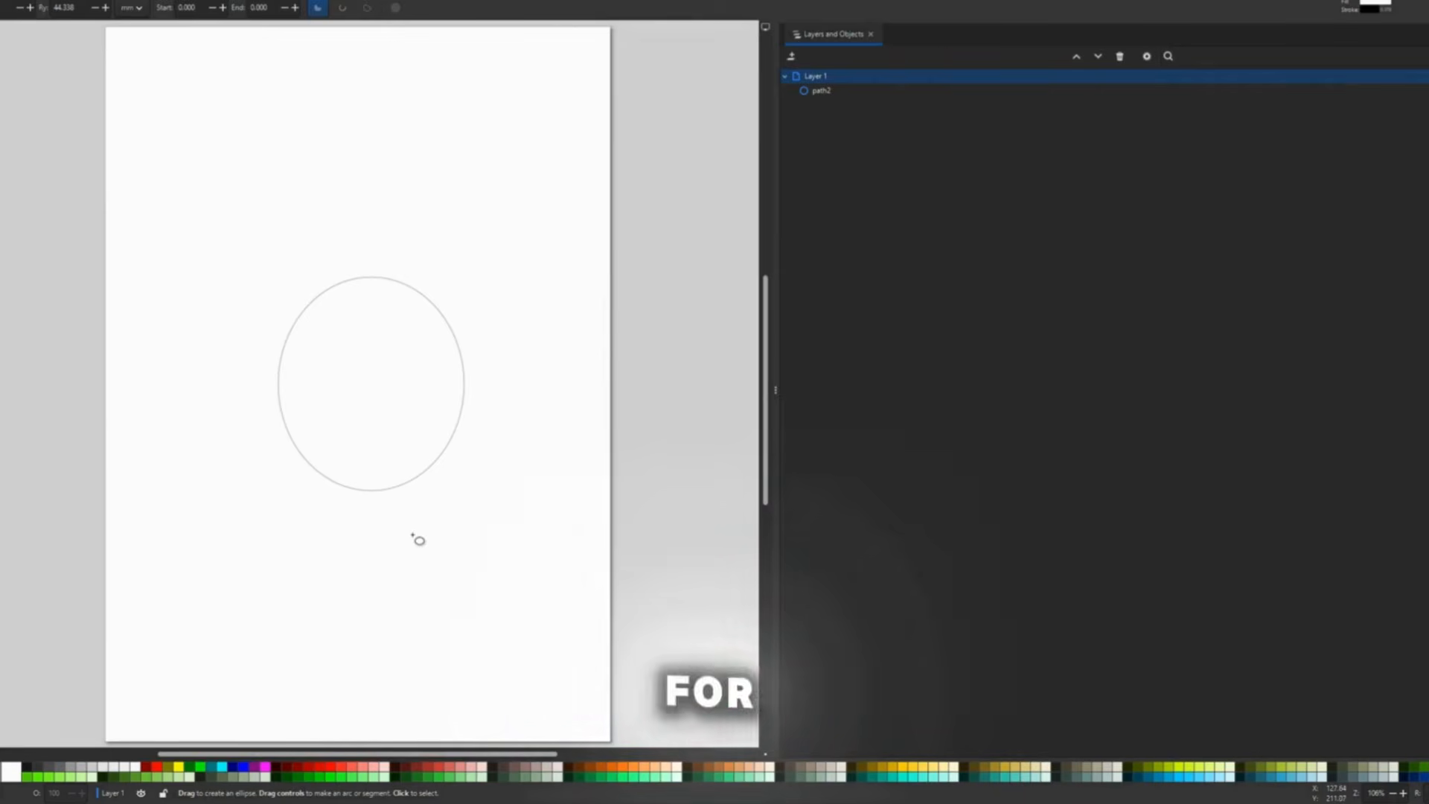
- Turn the ellipse into a circle by setting its width and height to 70 mm, using millimetres as the unit
key(s)
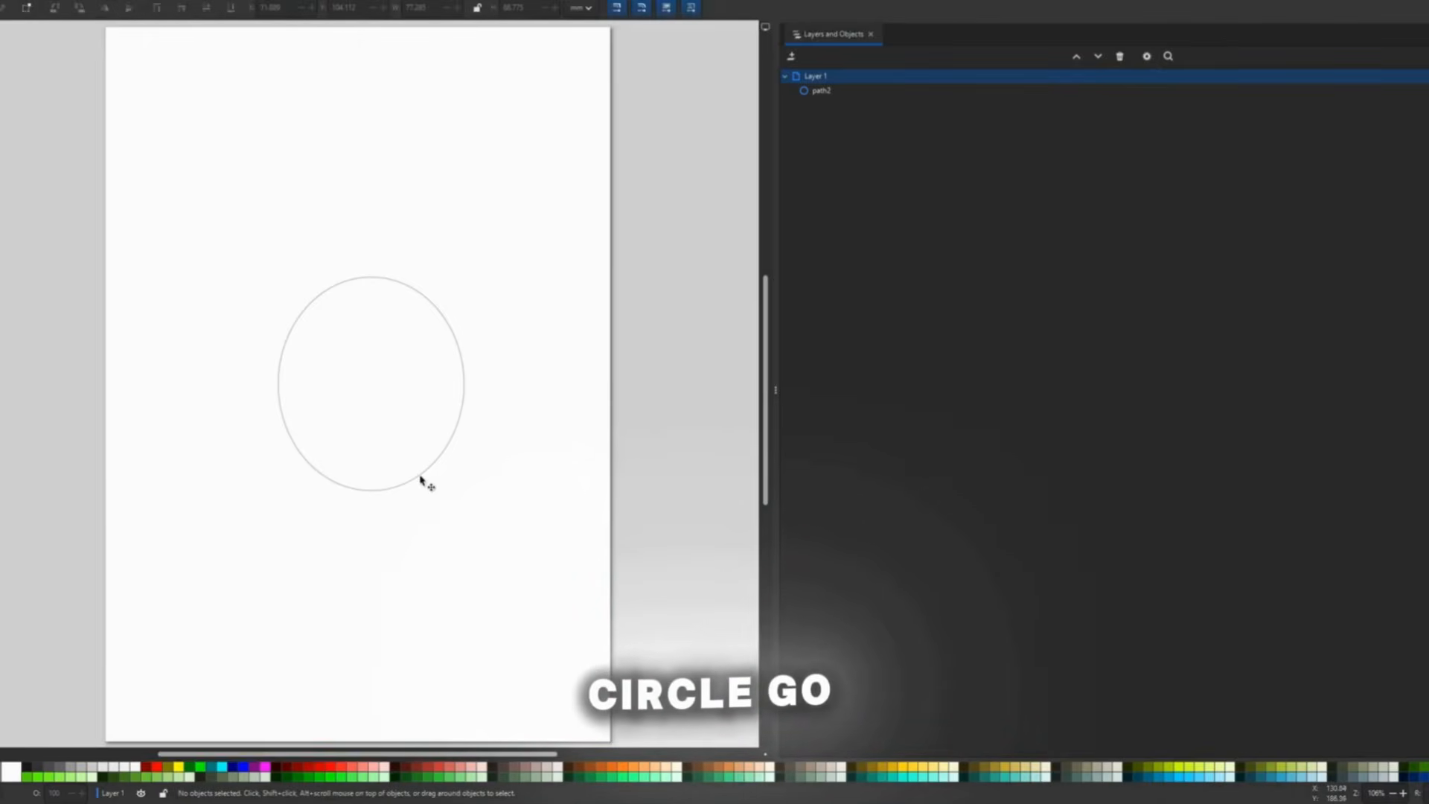
click(421, 479)
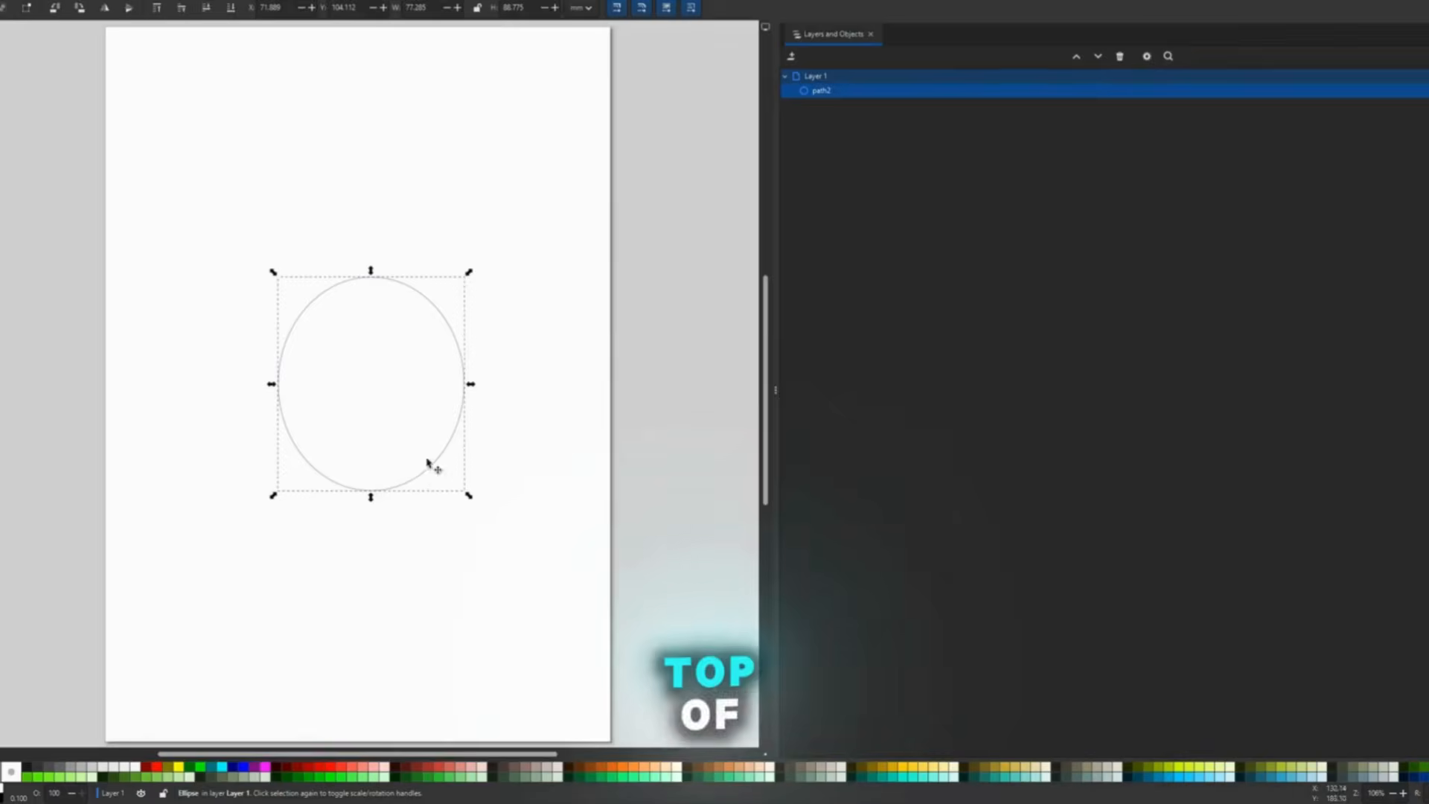
click(582, 9)
click(575, 17)
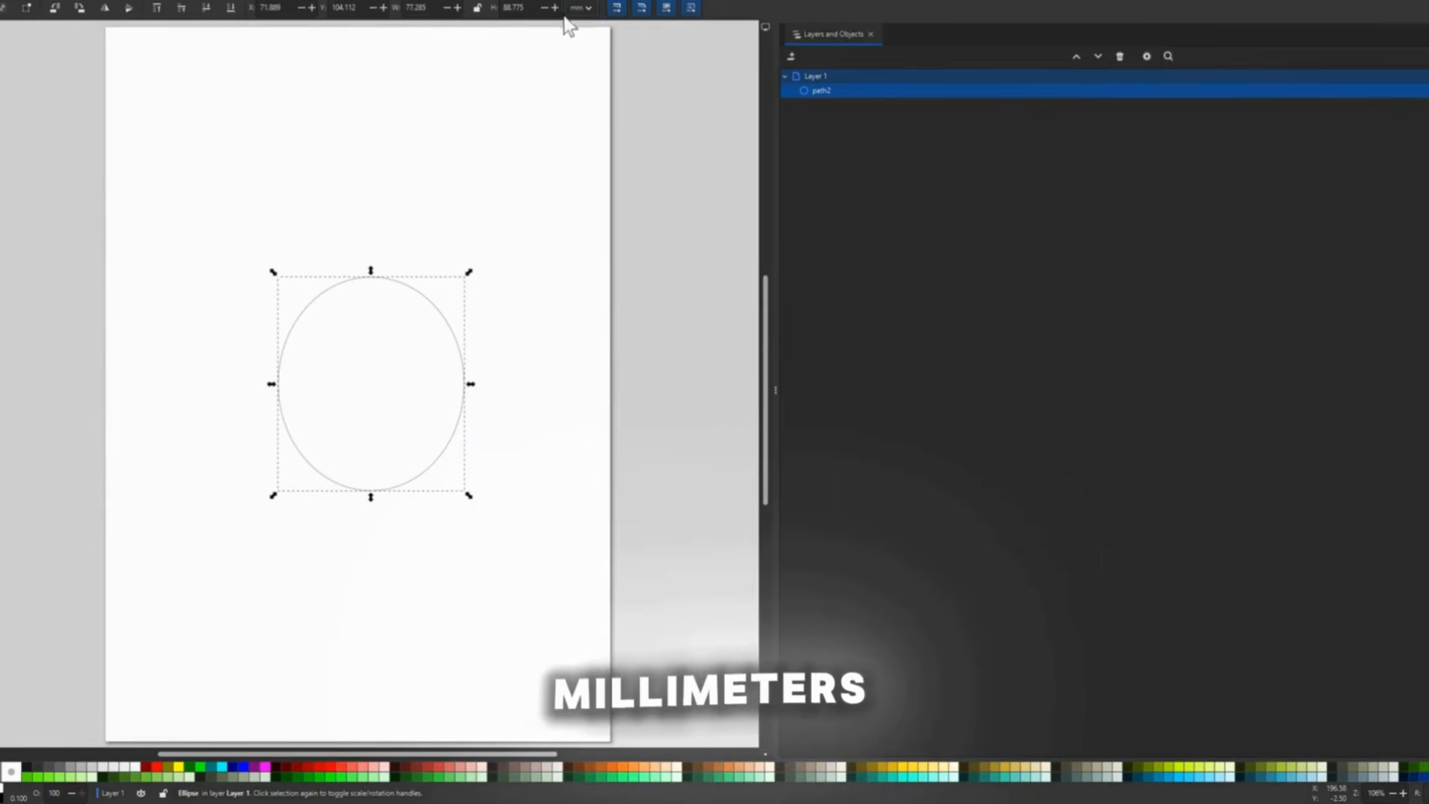
click(411, 9)
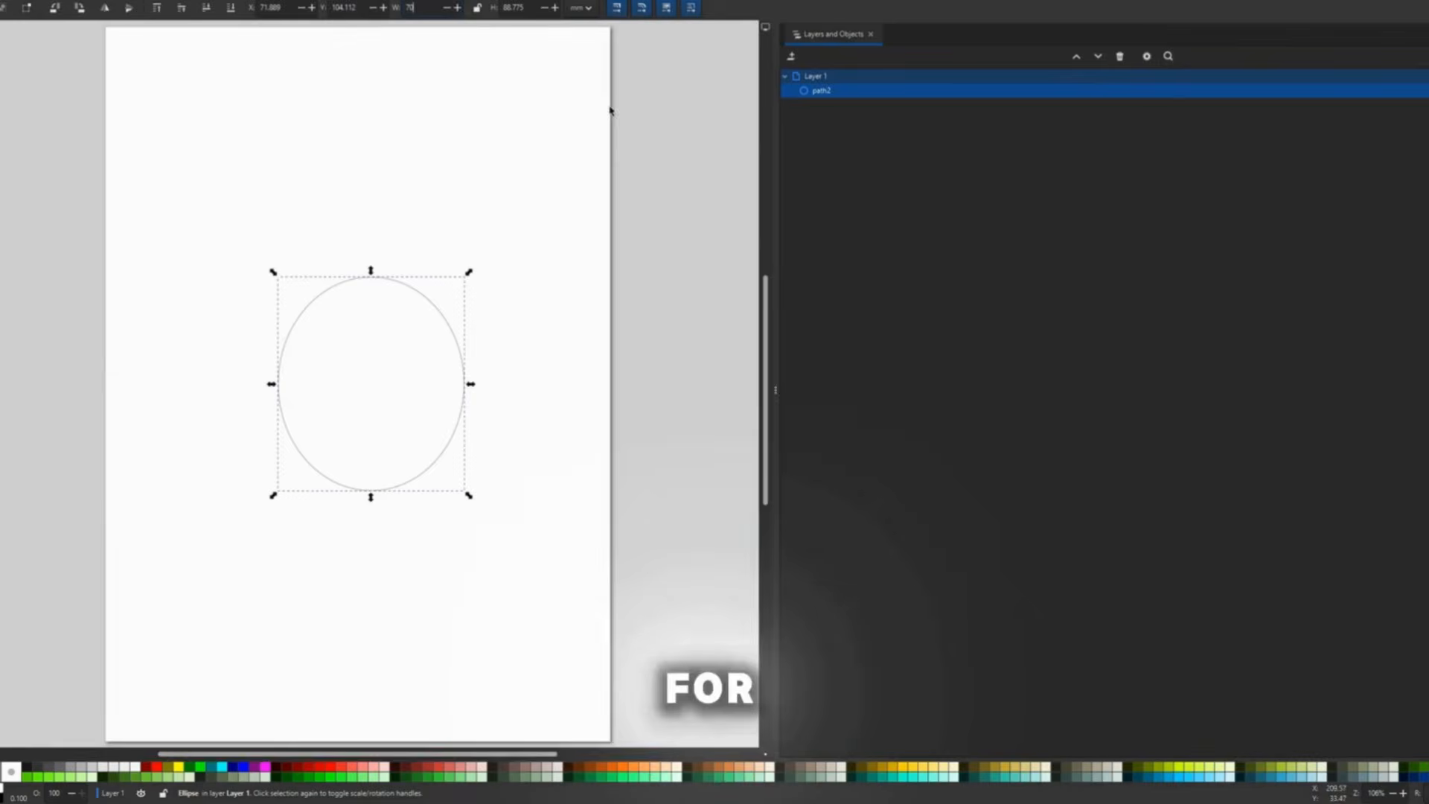
text(70)
key(Tab)
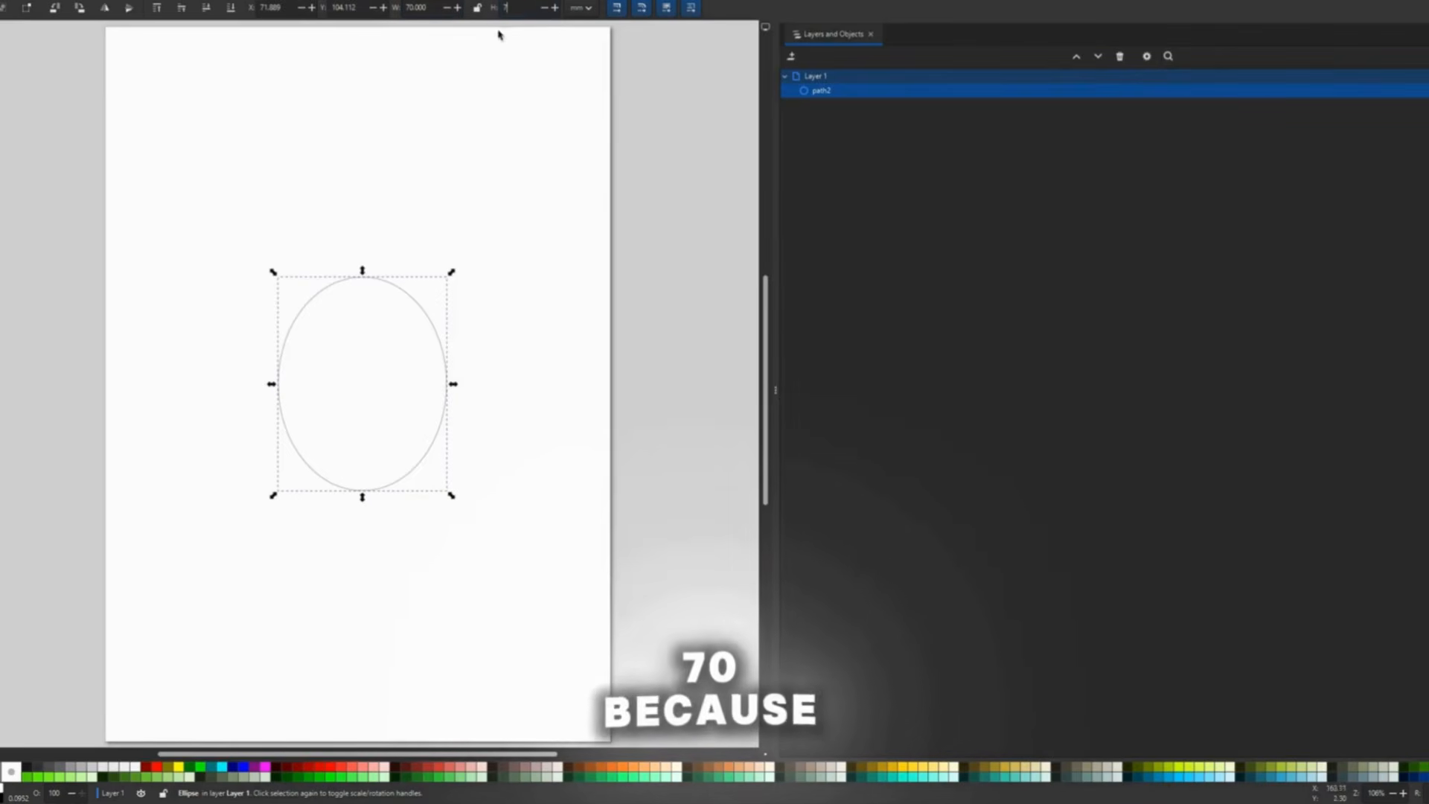
text(70)
key(Return)
click(510, 293)
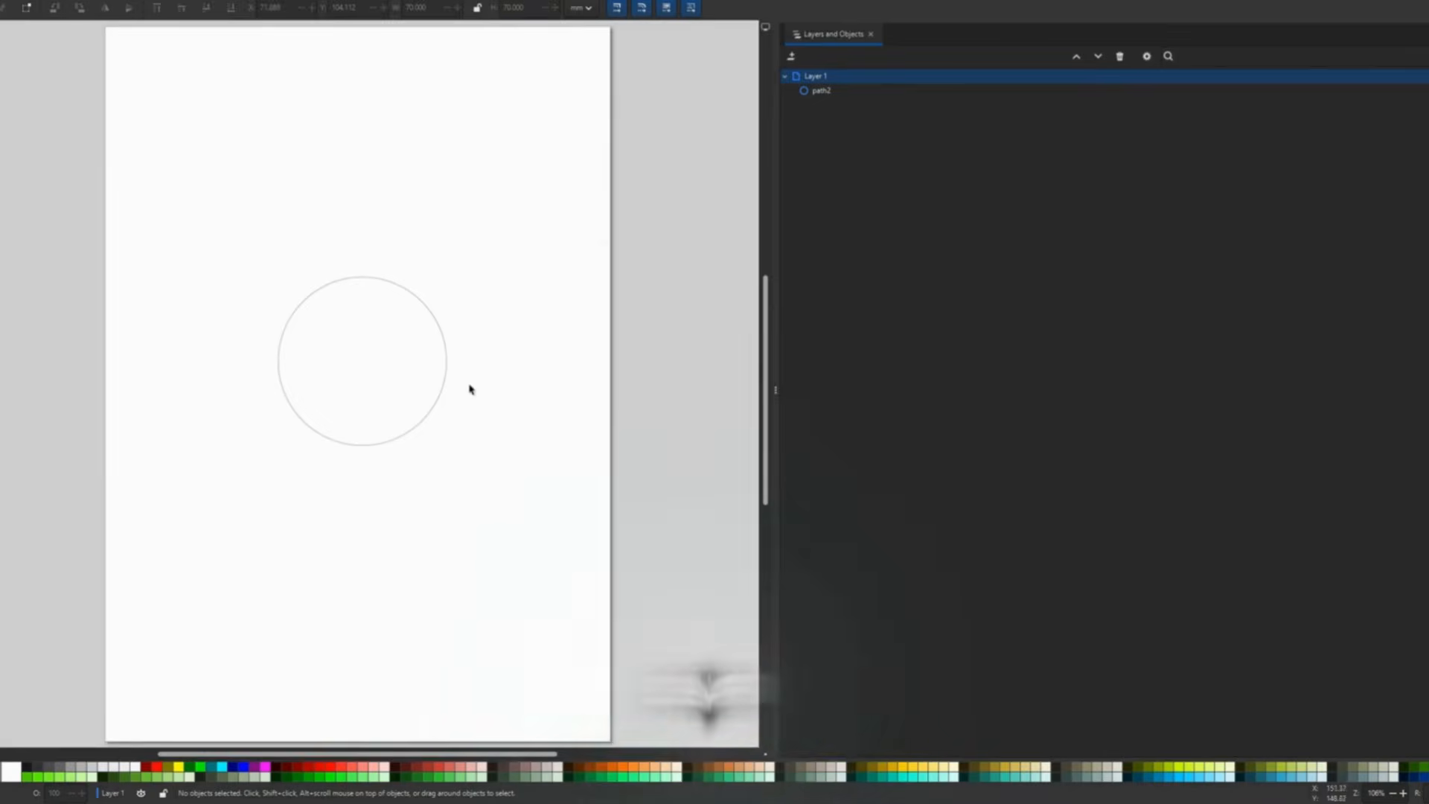
- Centre the 70 mm circle horizontally and vertically on the page with Align and Distribute
click(445, 388)
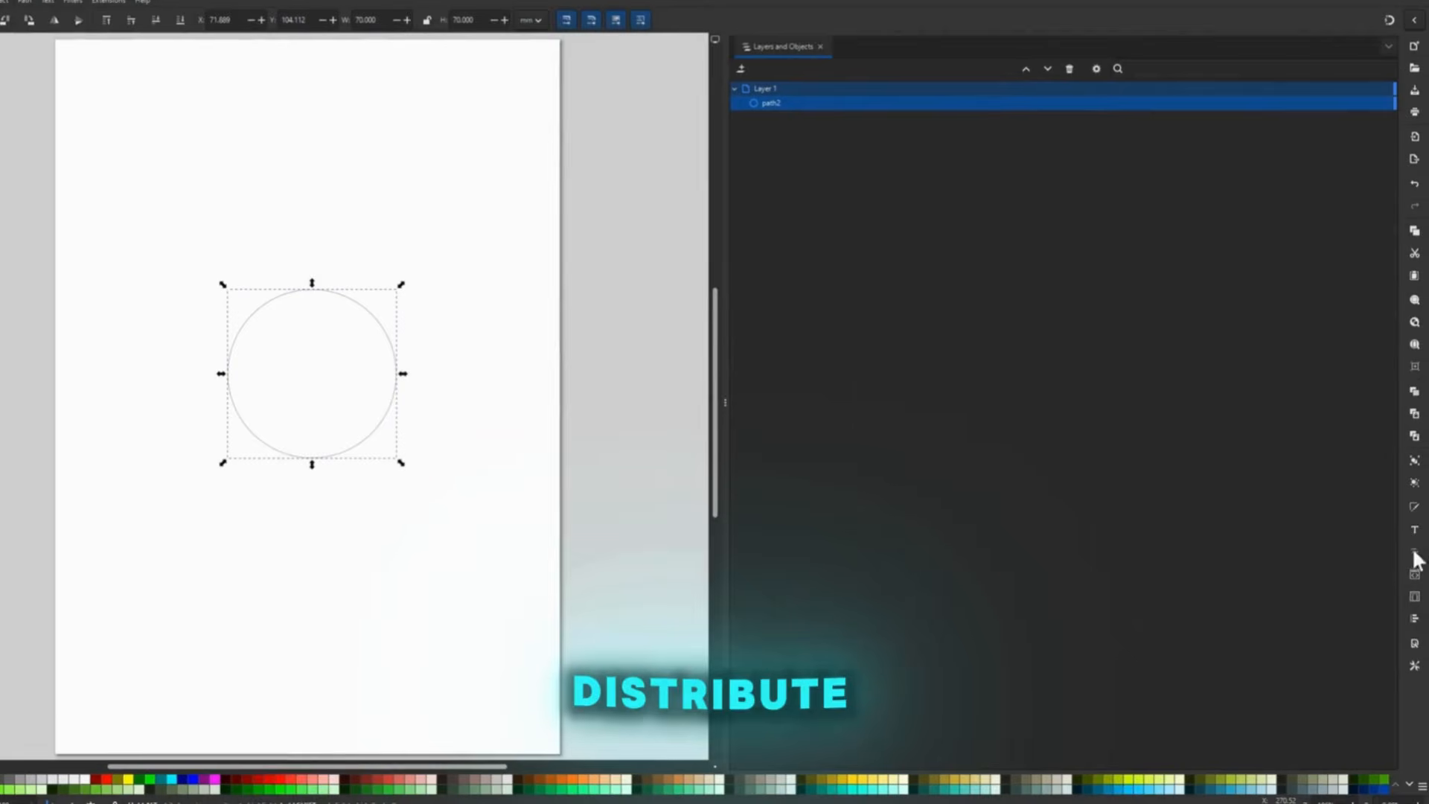
click(1414, 619)
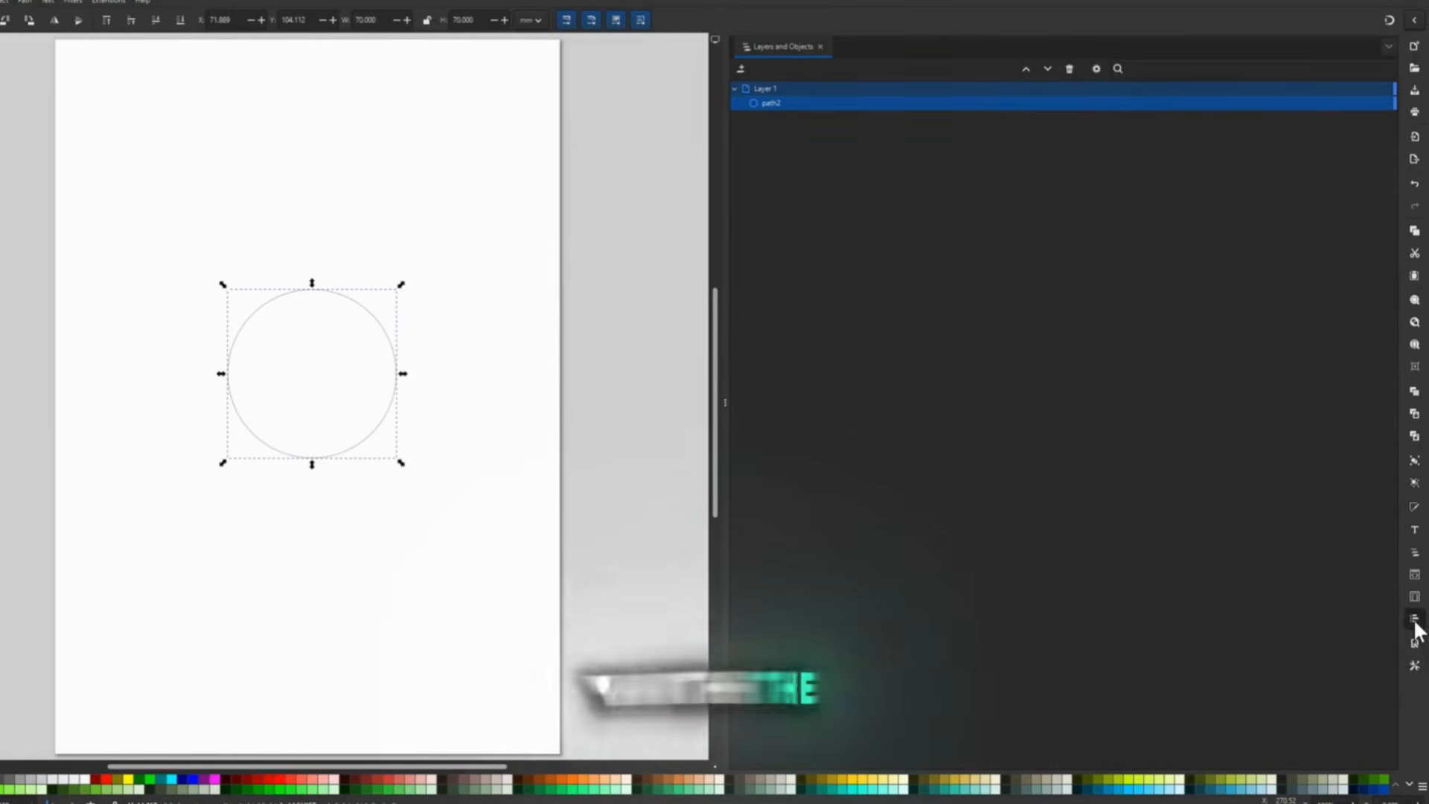
click(775, 164)
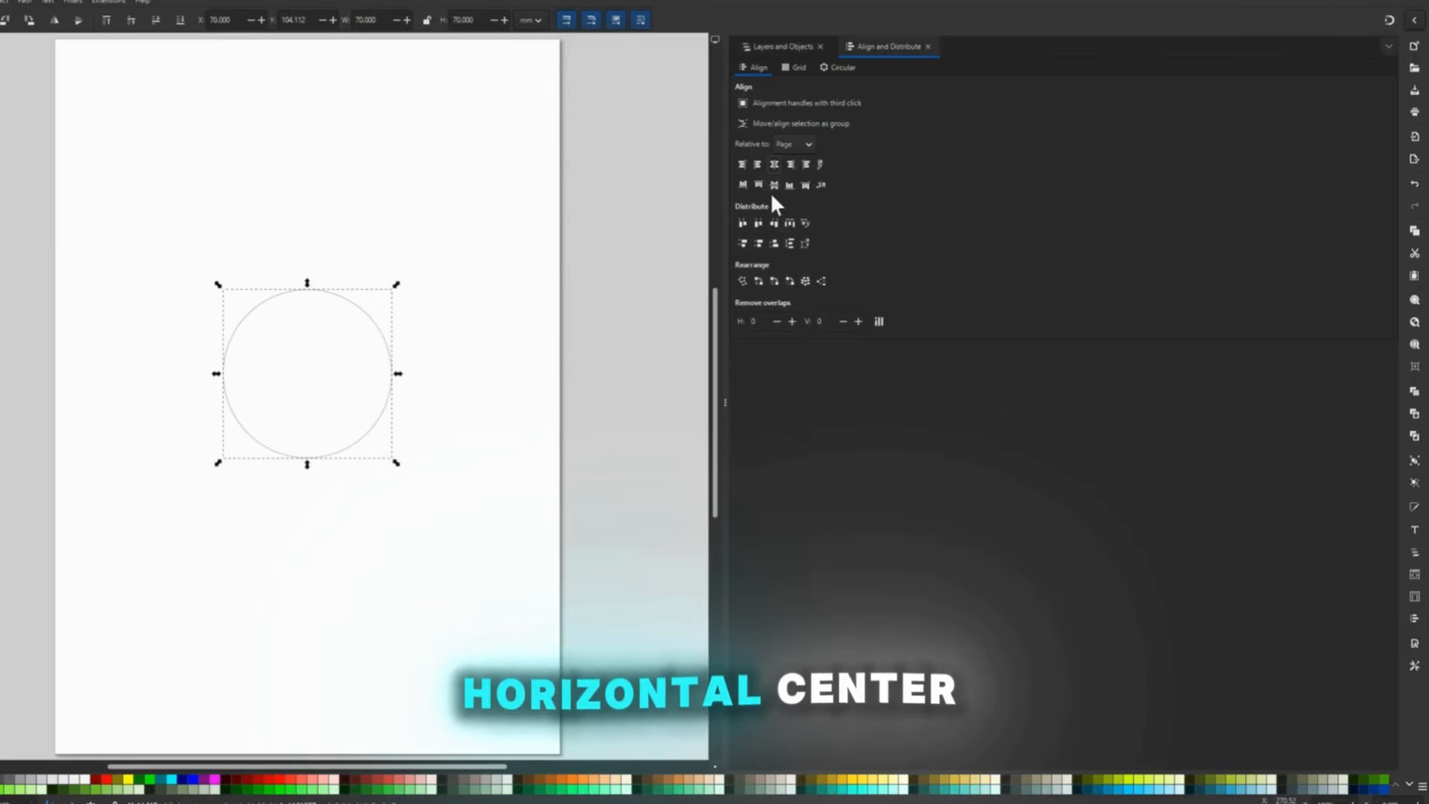
click(773, 186)
click(388, 567)
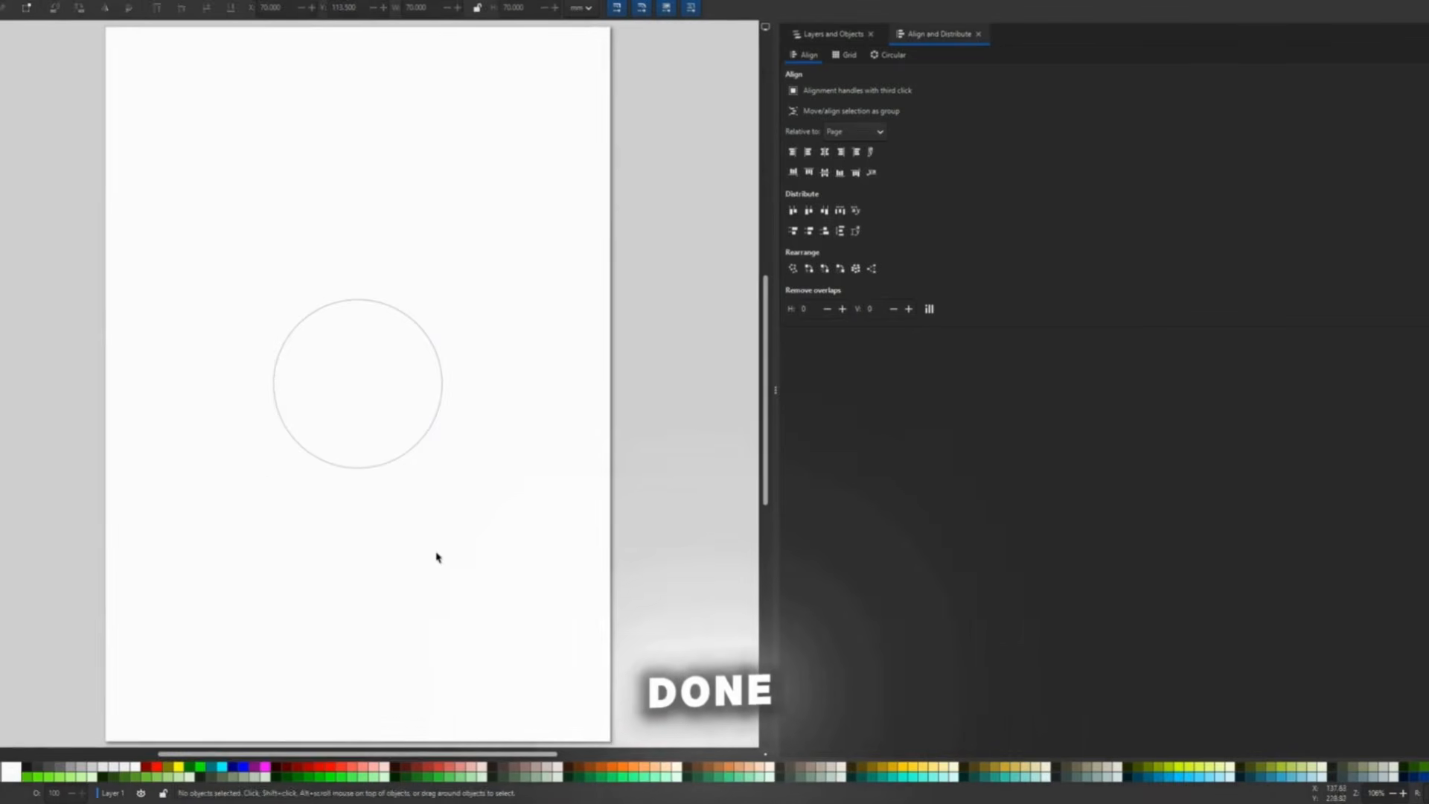
- Draw a second ellipse above the circle and set its width and height to 50 mm
key(e)
drag(219, 154, 349, 315)
text(s)
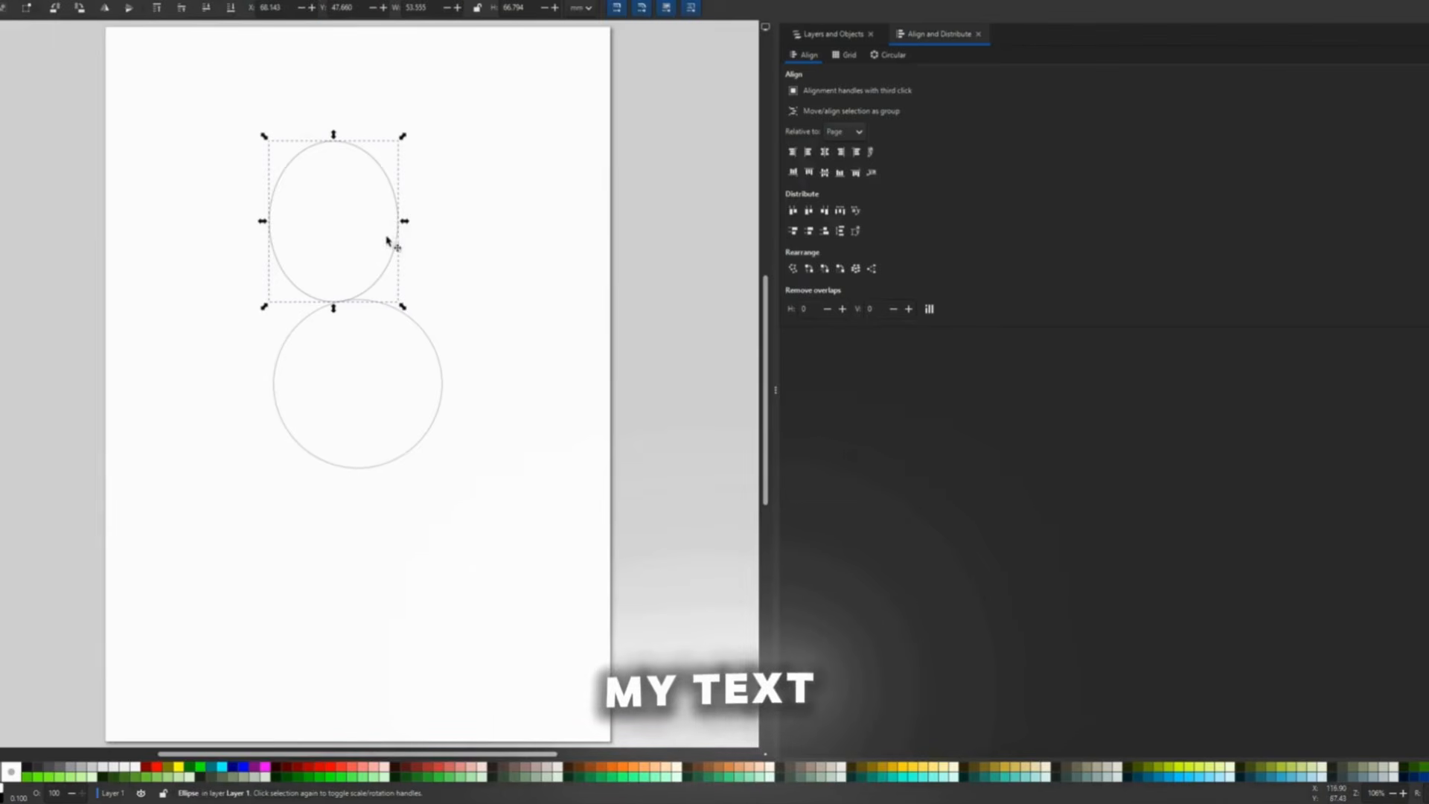
text(50)
key(Tab)
text(50)
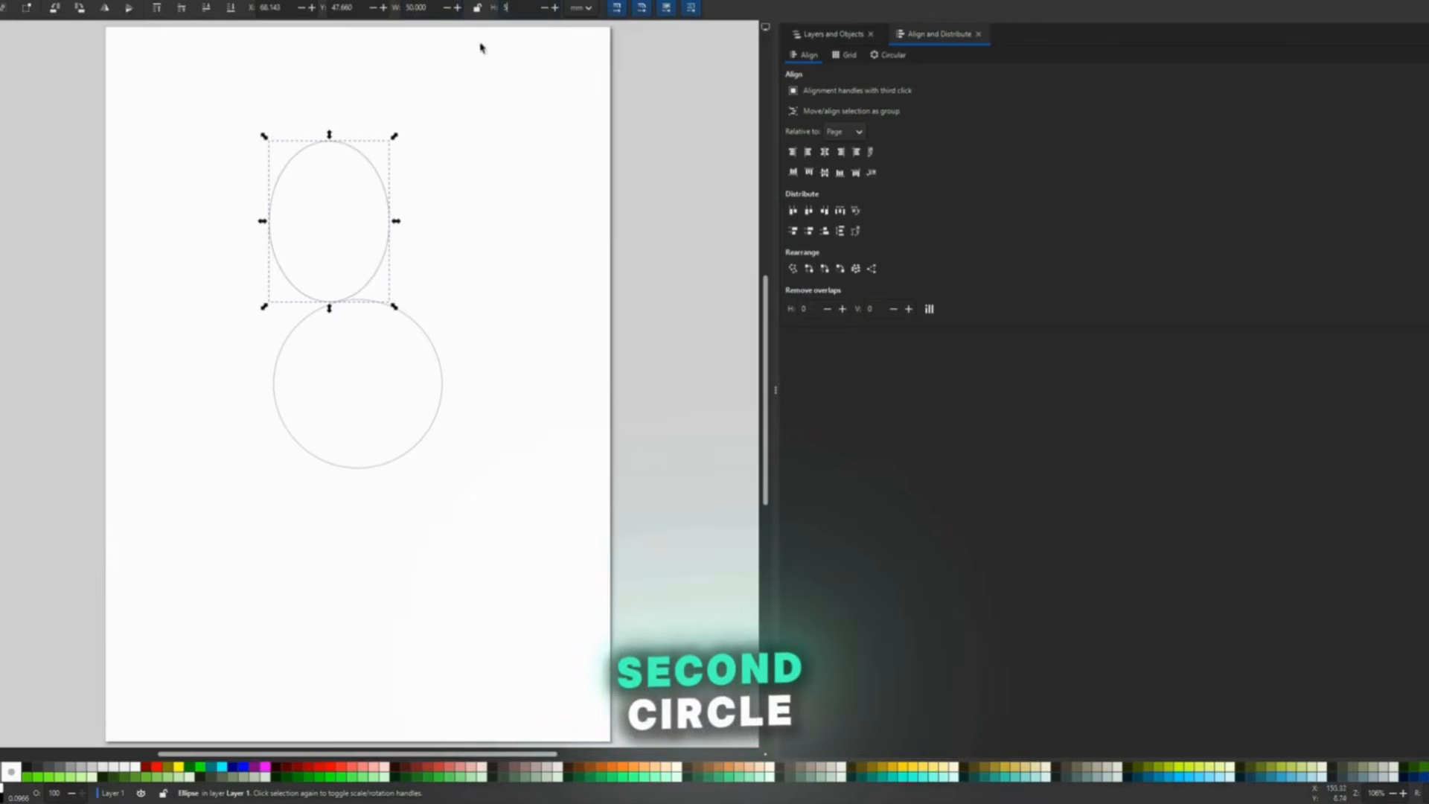
key(Return)
click(466, 300)
- Centre the 50 mm circle on the page, inside the 70 mm circle
click(370, 253)
click(823, 152)
click(825, 172)
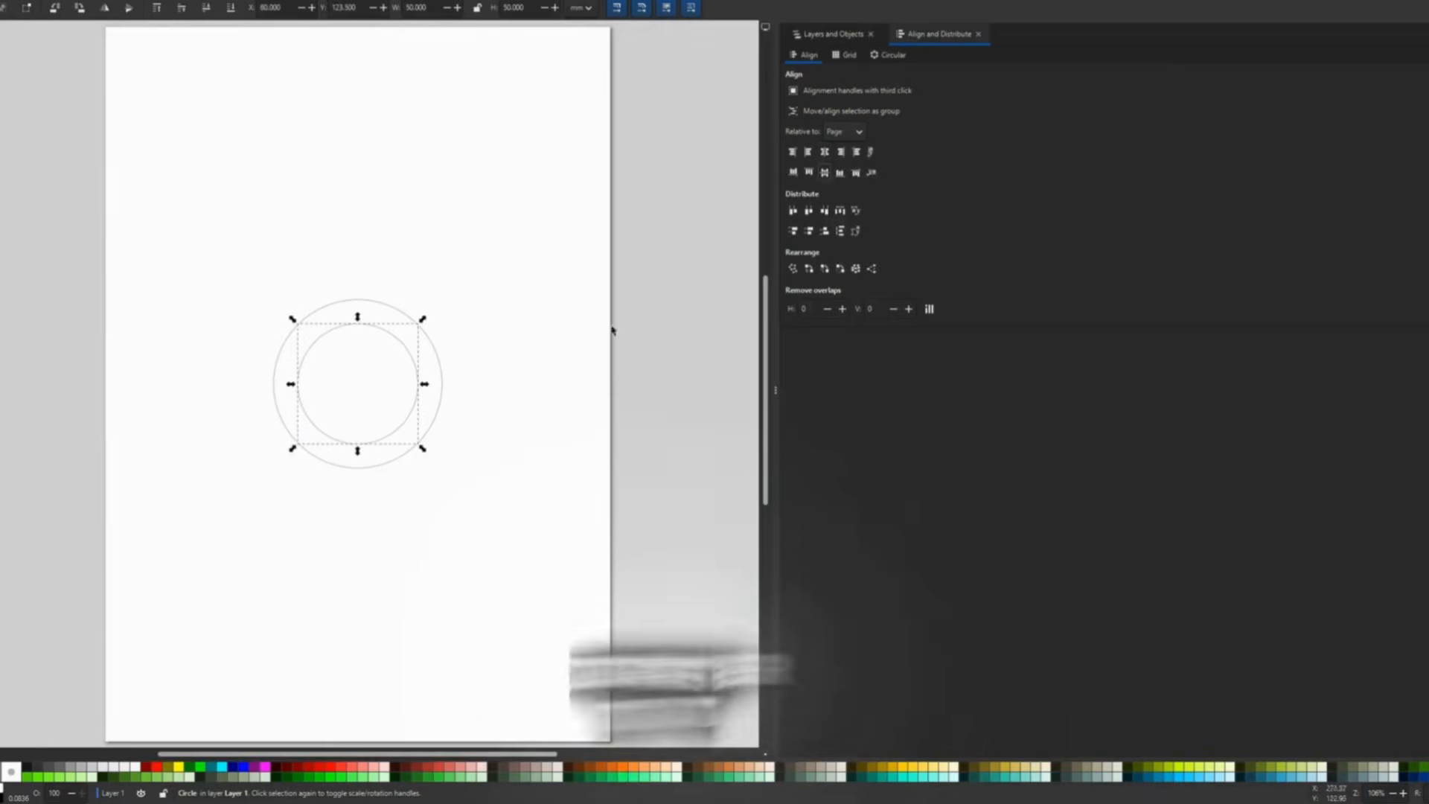
click(504, 355)
- Draw a third ellipse above the two concentric circles and set its width and height to 50 mm
key(e)
drag(258, 149, 445, 328)
key(s)
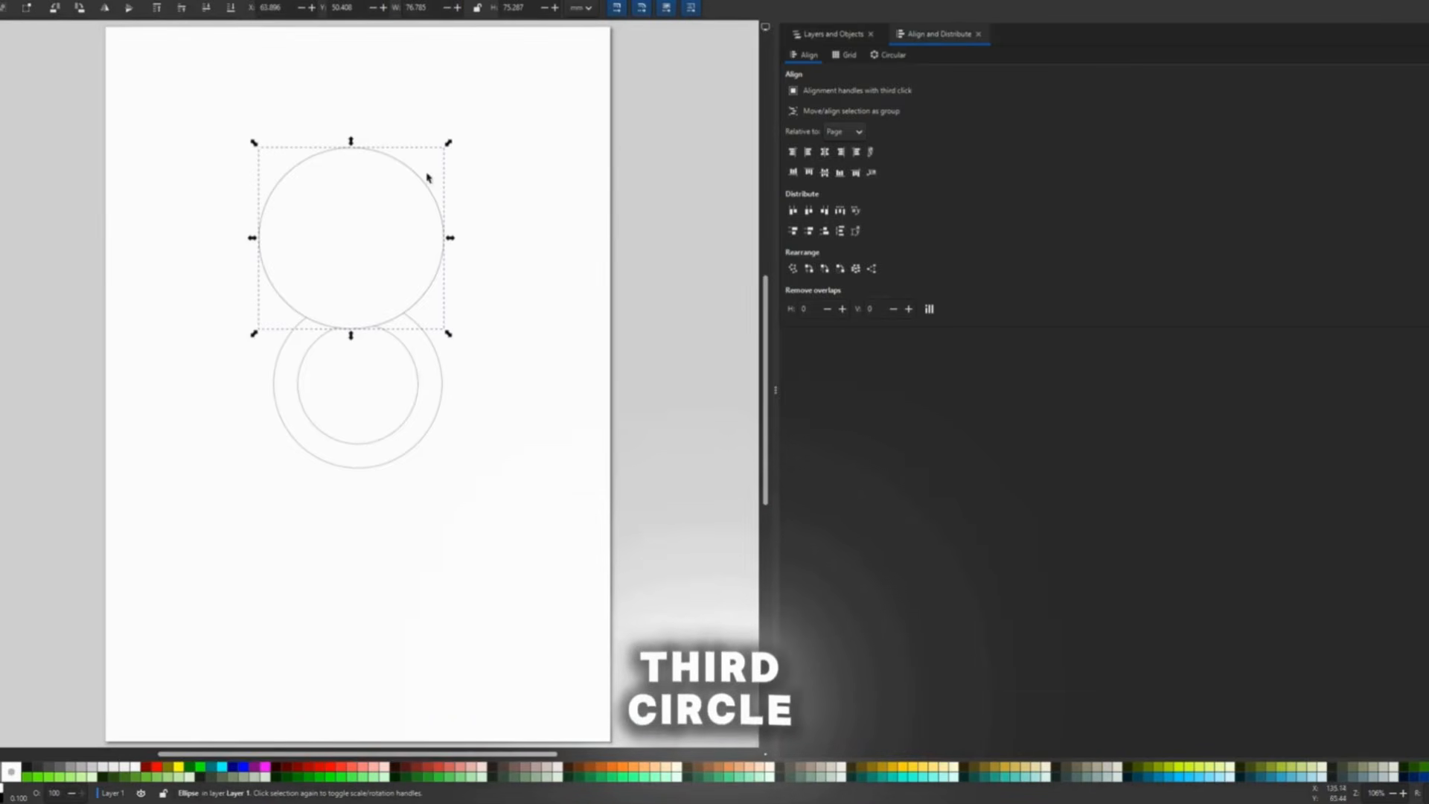
double_click(395, 9)
text(50)
key(Tab)
text(50)
key(Return)
click(542, 278)
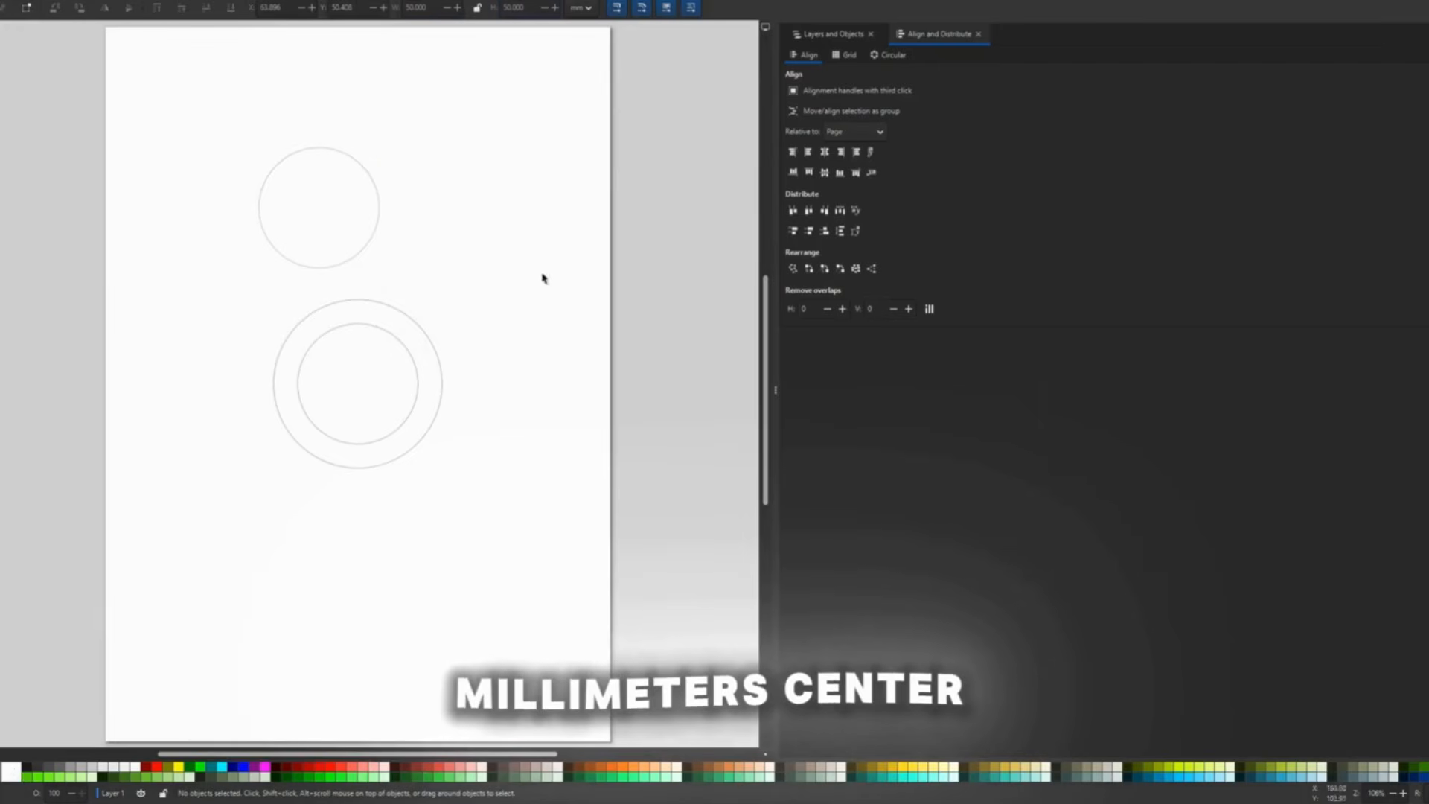
- Centre the third circle on the page so it coincides with the other 50 mm circle
click(376, 238)
click(825, 172)
click(824, 152)
click(589, 394)
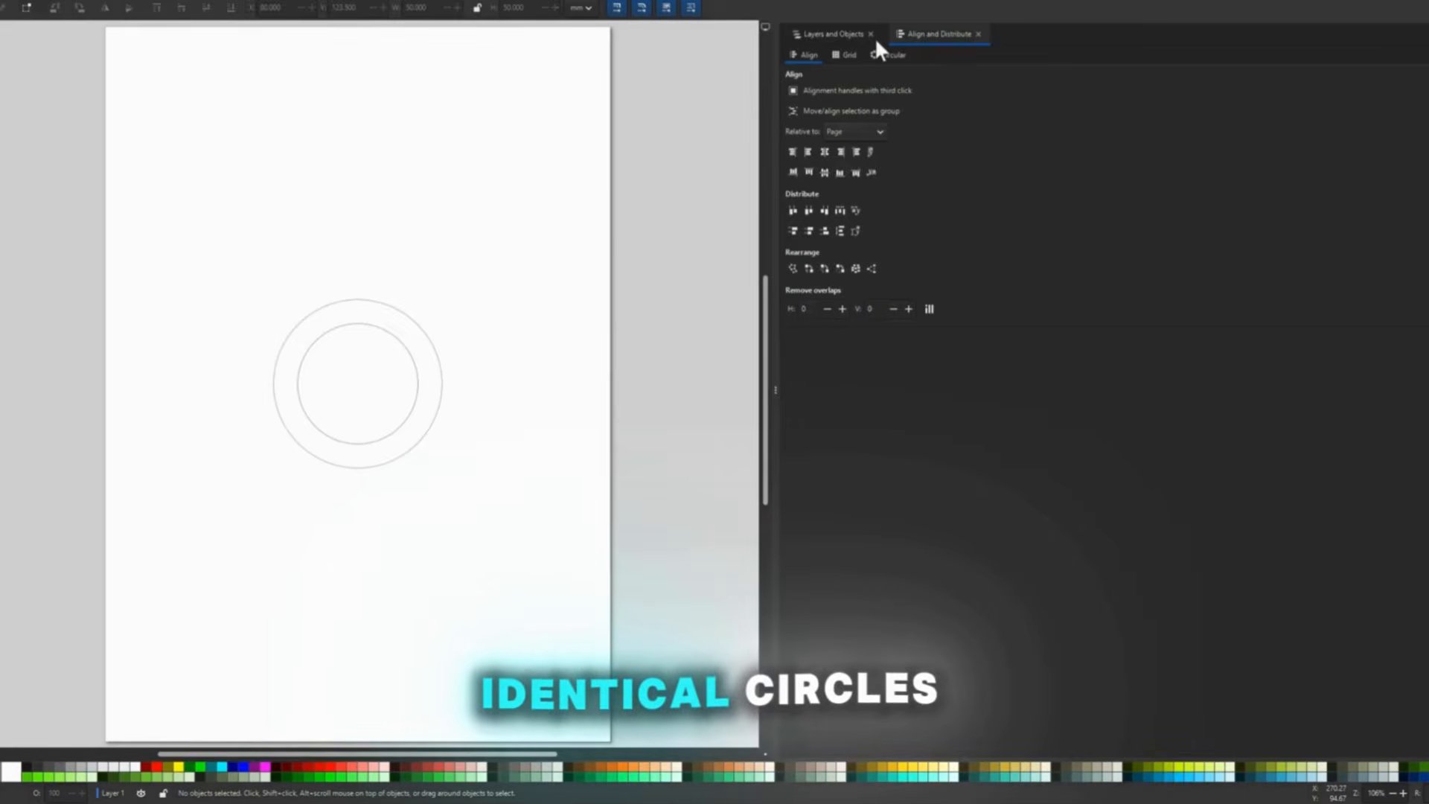
- Examine the three circles in the object list by selecting each one in turn, from the outer circle to the topmost
click(835, 37)
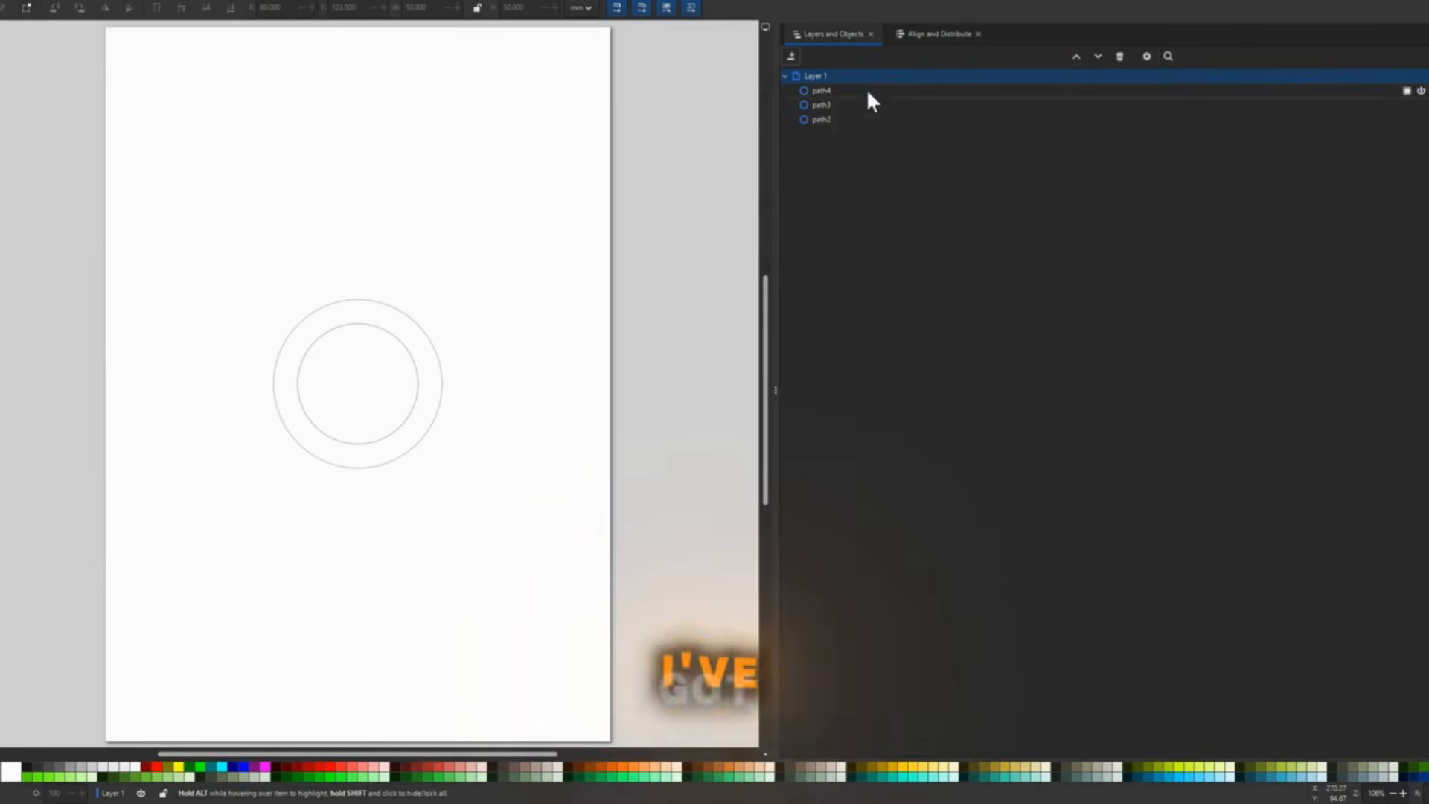
click(828, 131)
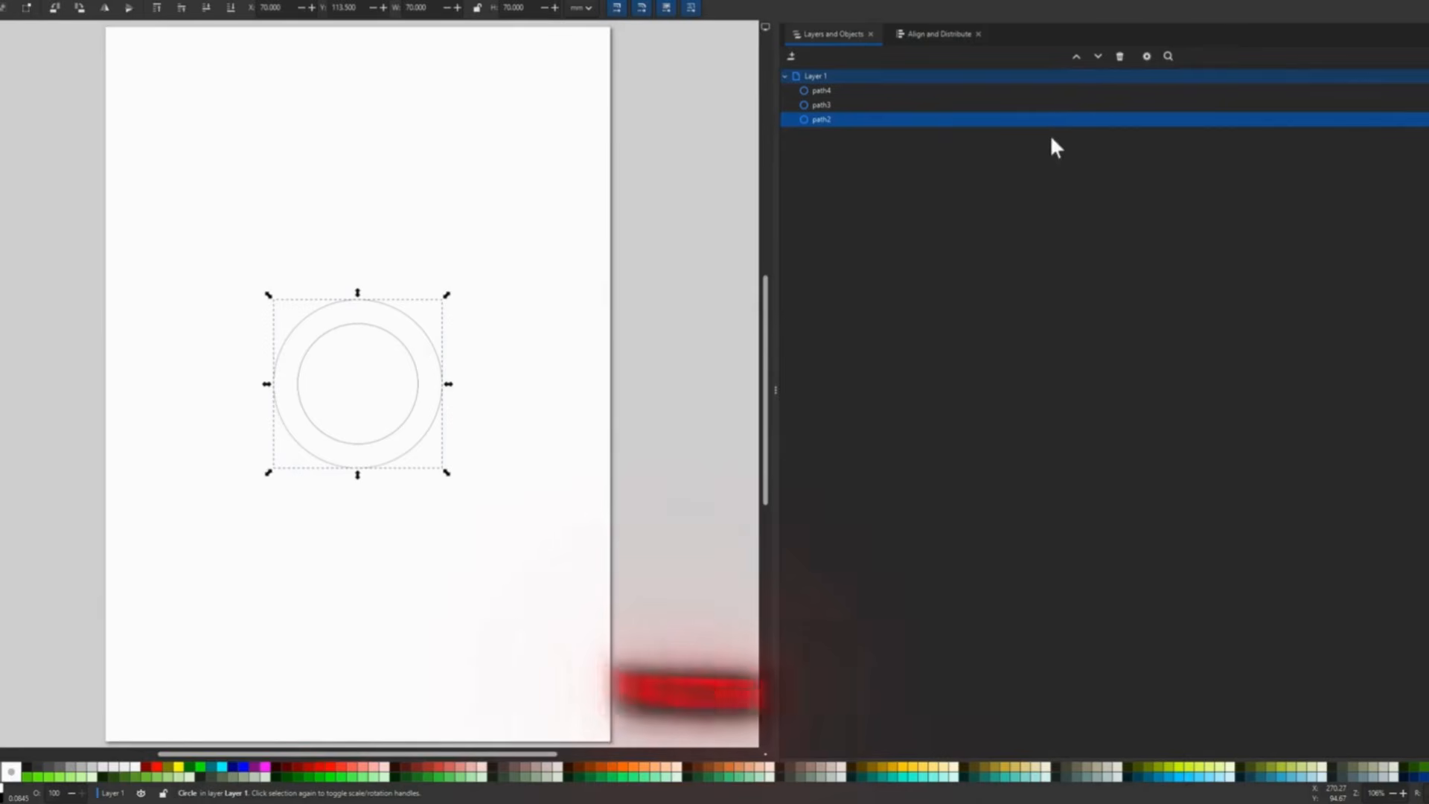
click(844, 105)
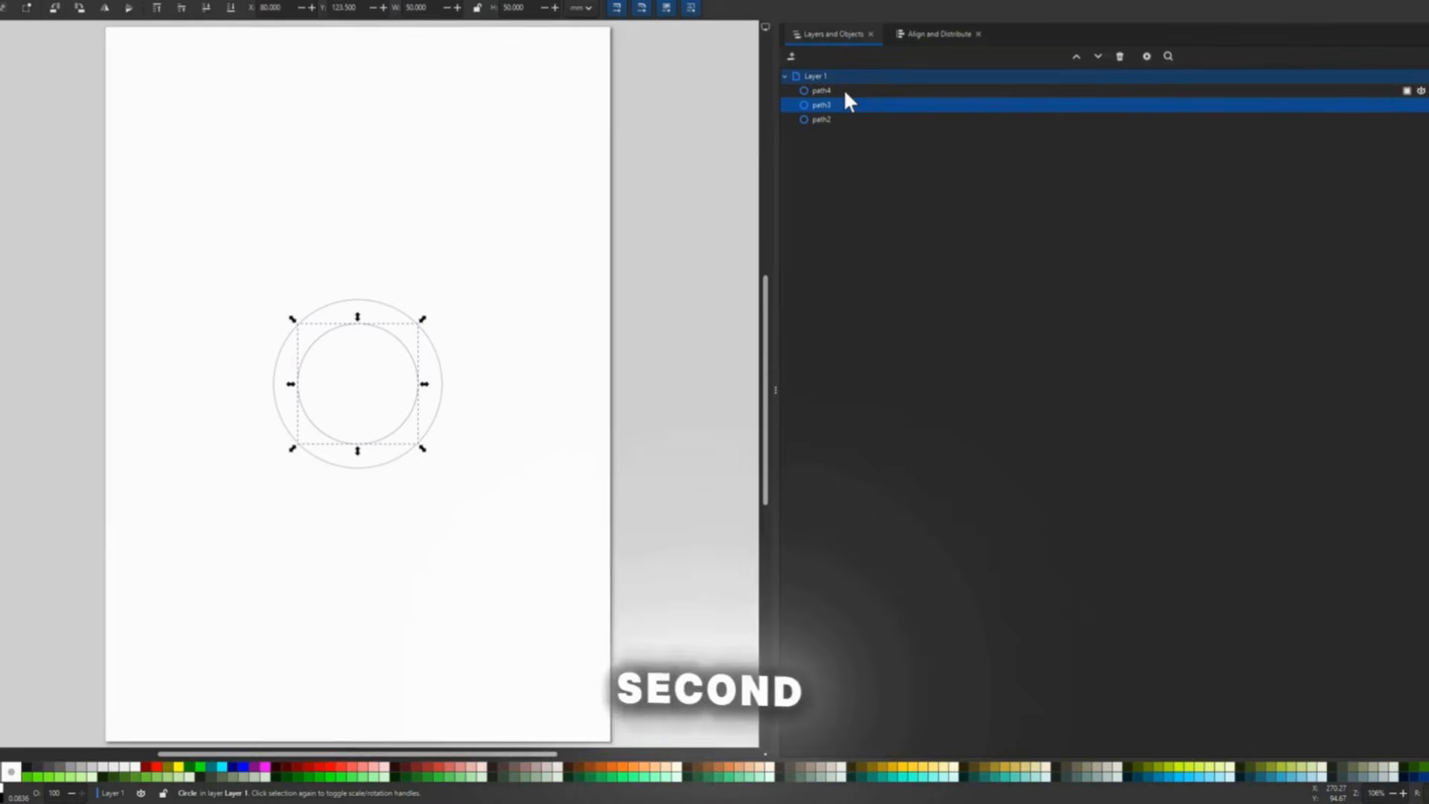
click(846, 92)
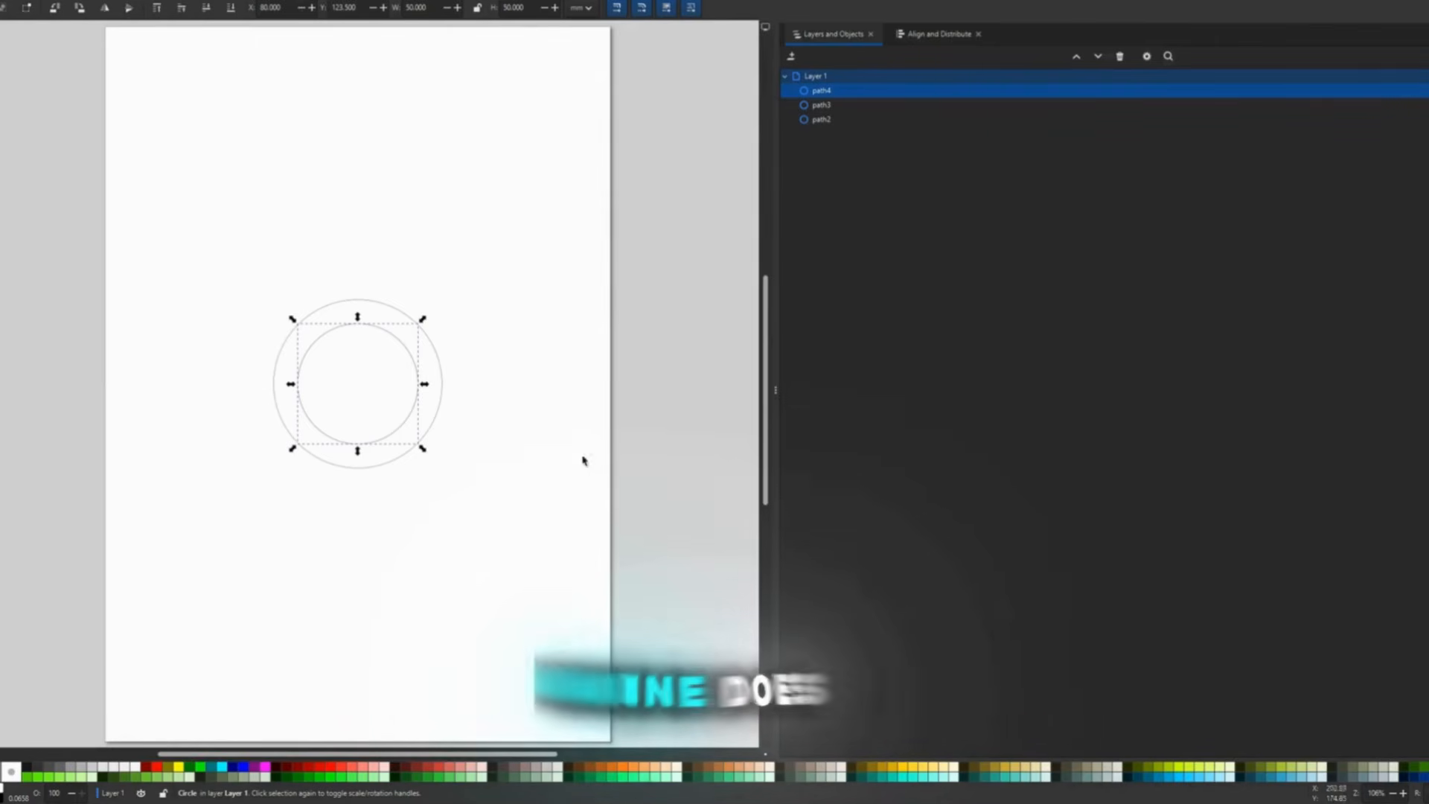
click(495, 482)
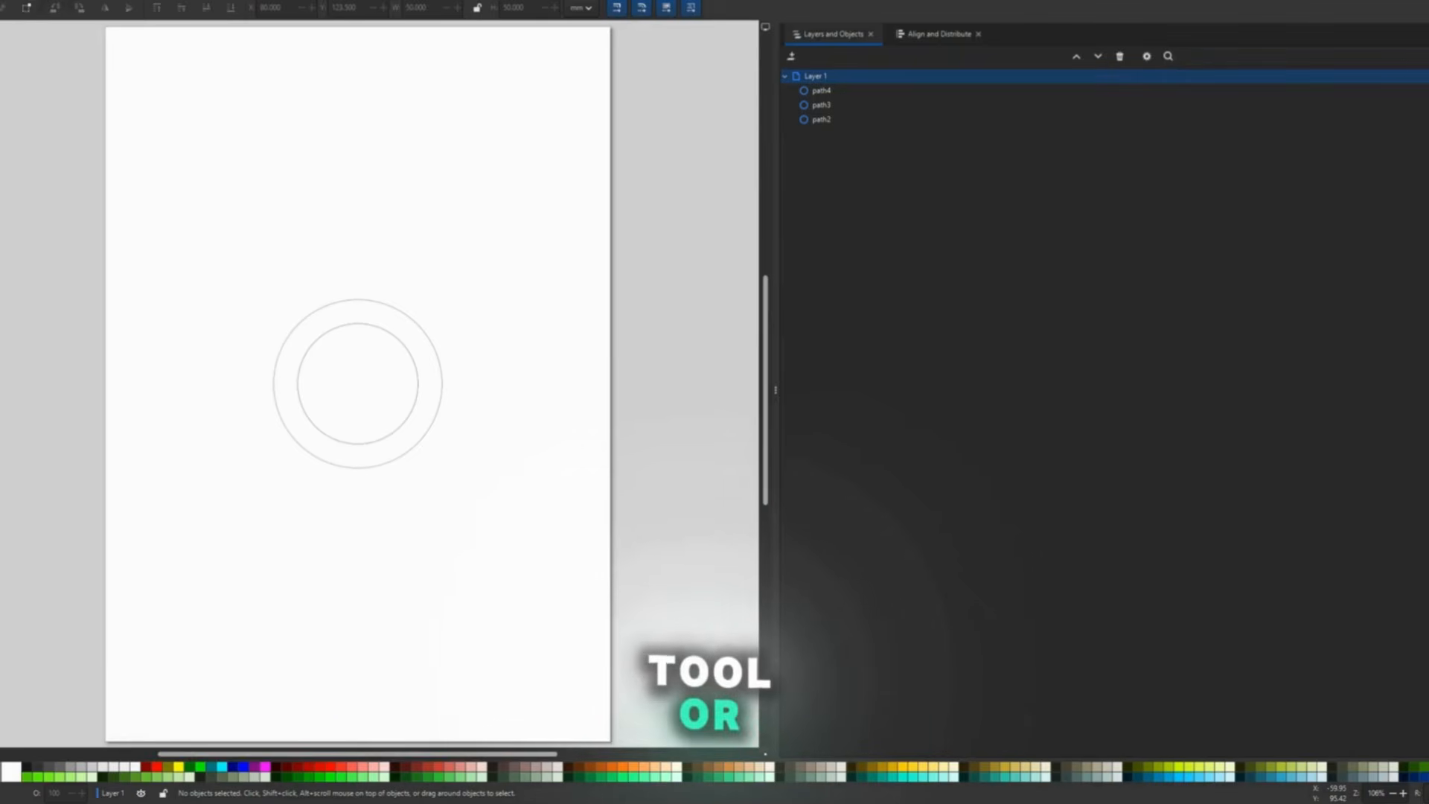
- Create a text frame above the circles containing the word "DESPERADO"
key(t)
drag(201, 138, 522, 244)
text(DES)
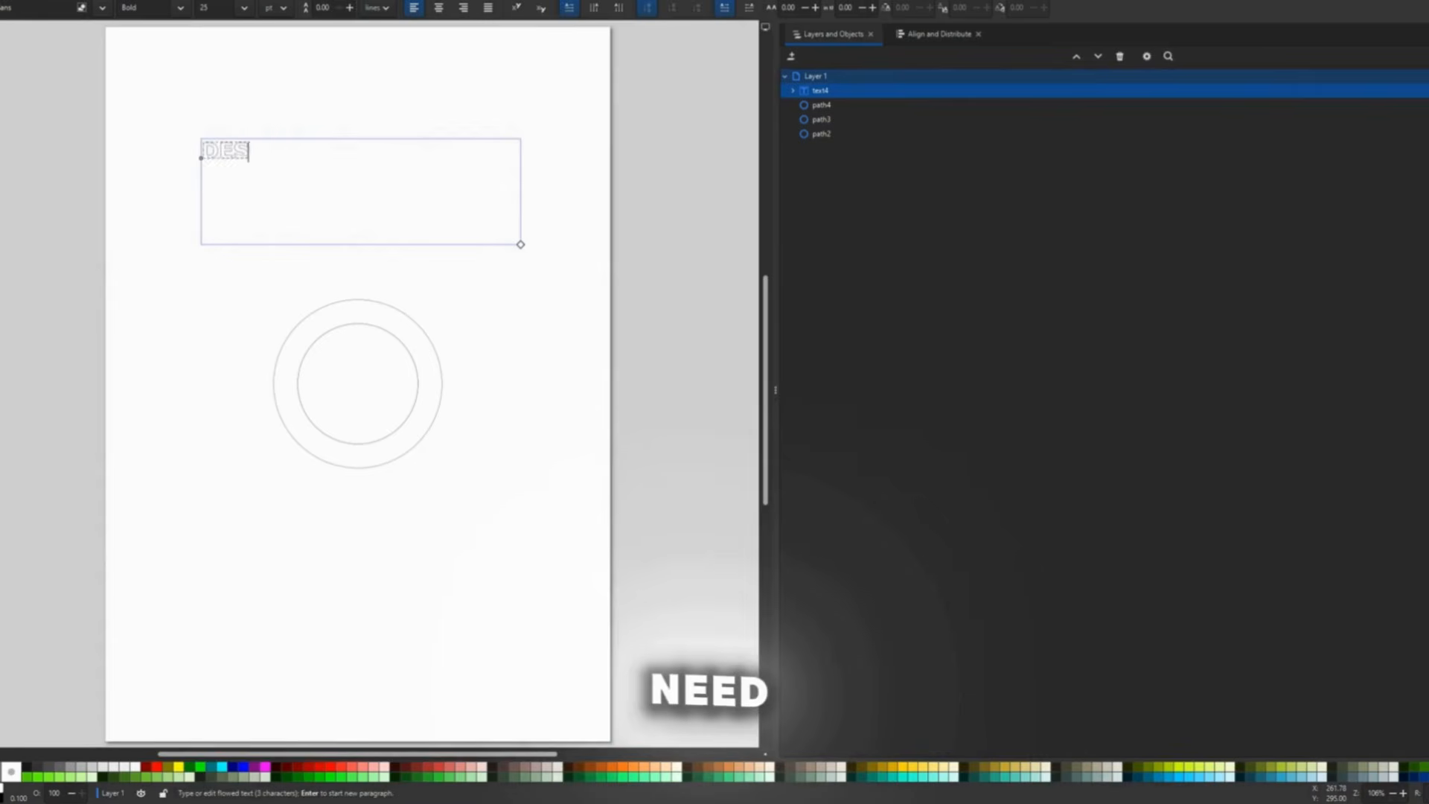
text(PERADO)
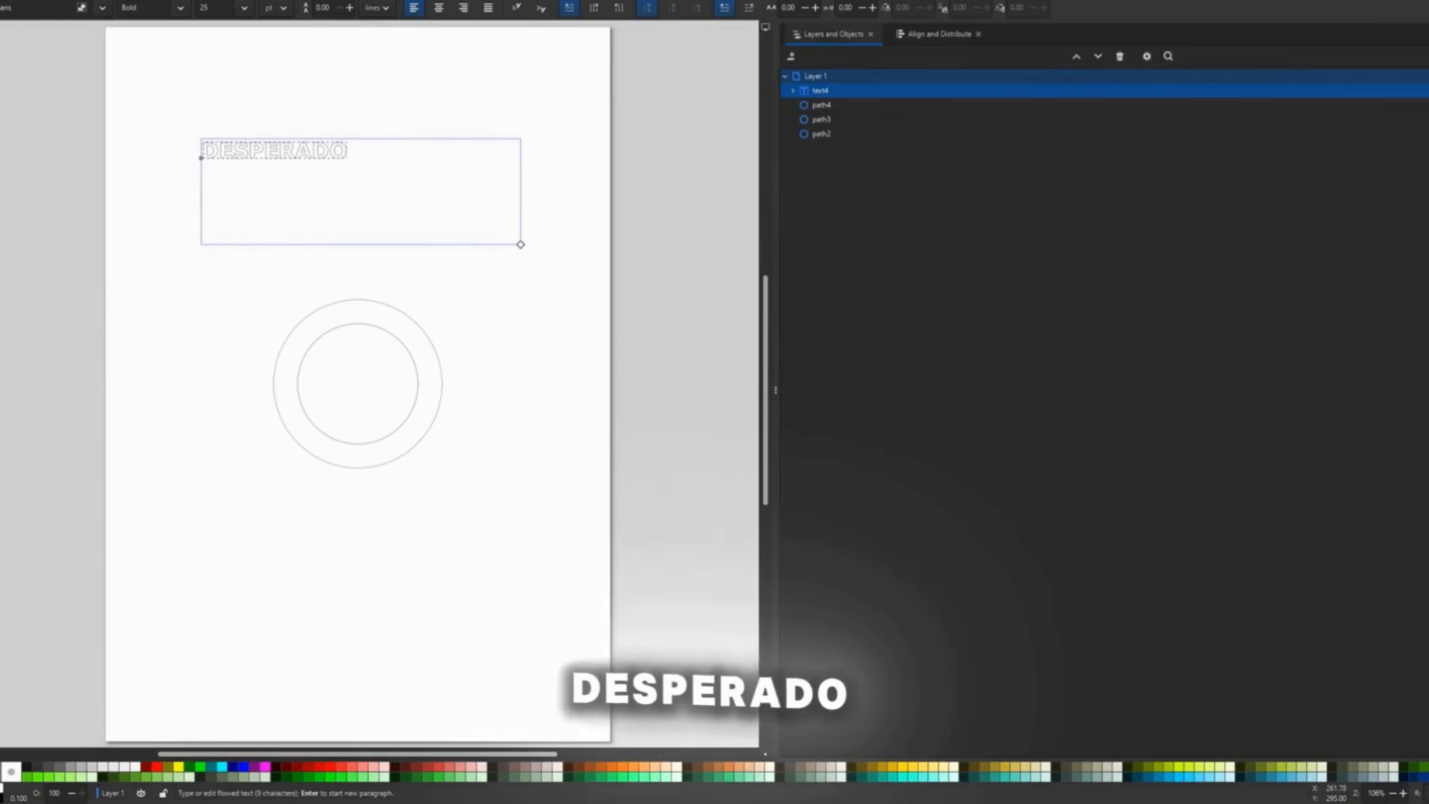
- Place a separate text object with the letter "S" below the circles
click(382, 553)
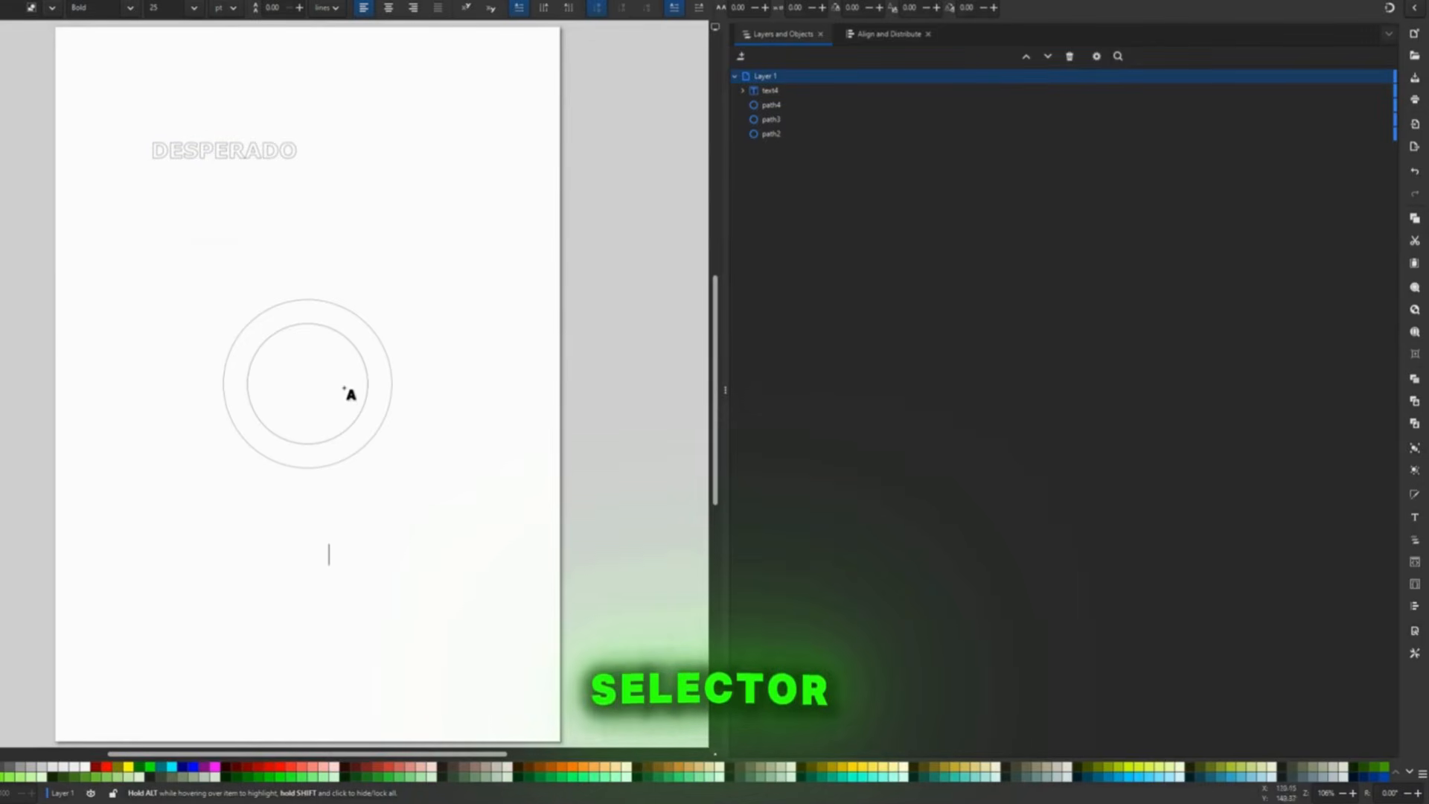
text(S)
key(Escape)
- Select the whole DESPERADO text, look over the available fonts for it, and return to the object list
double_click(248, 152)
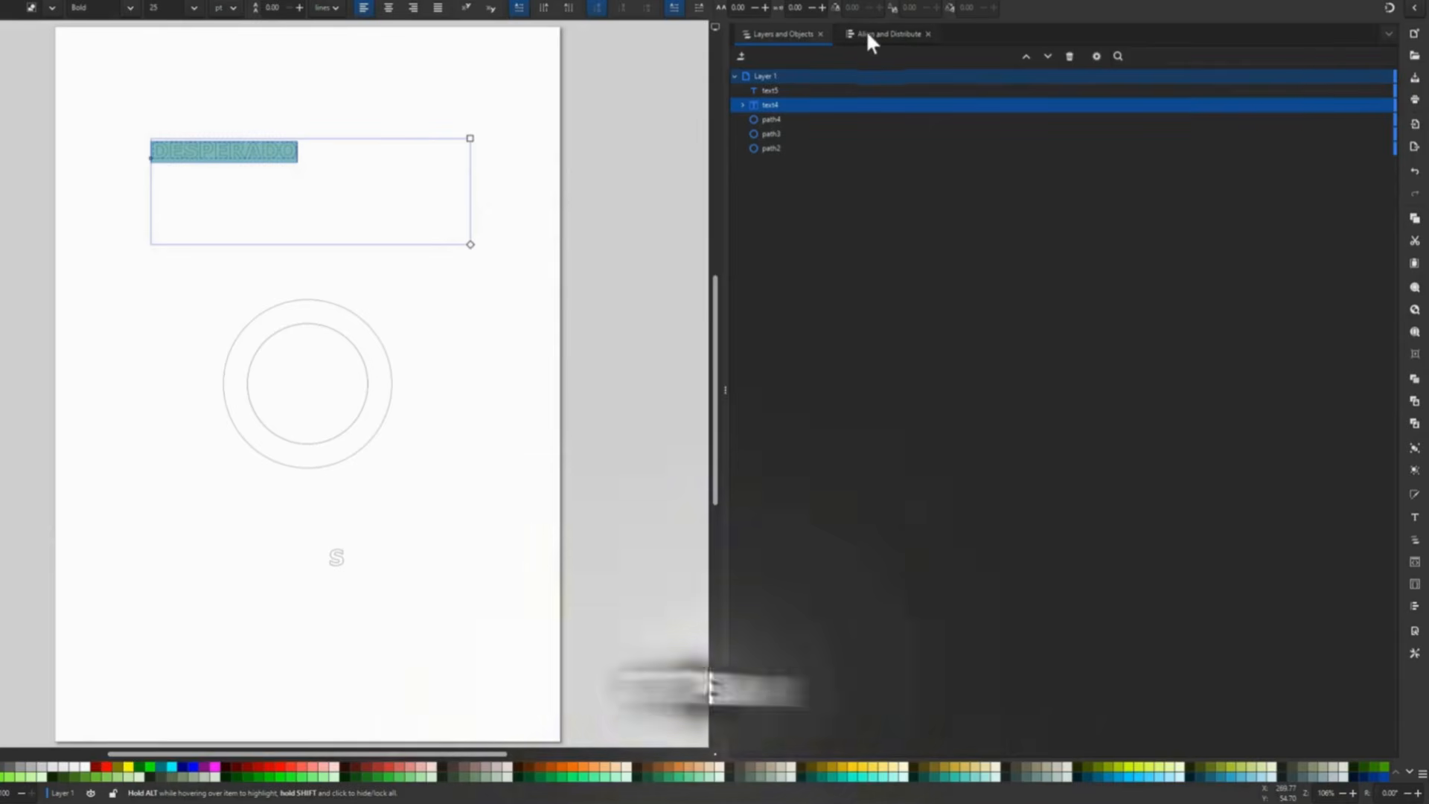
click(1416, 519)
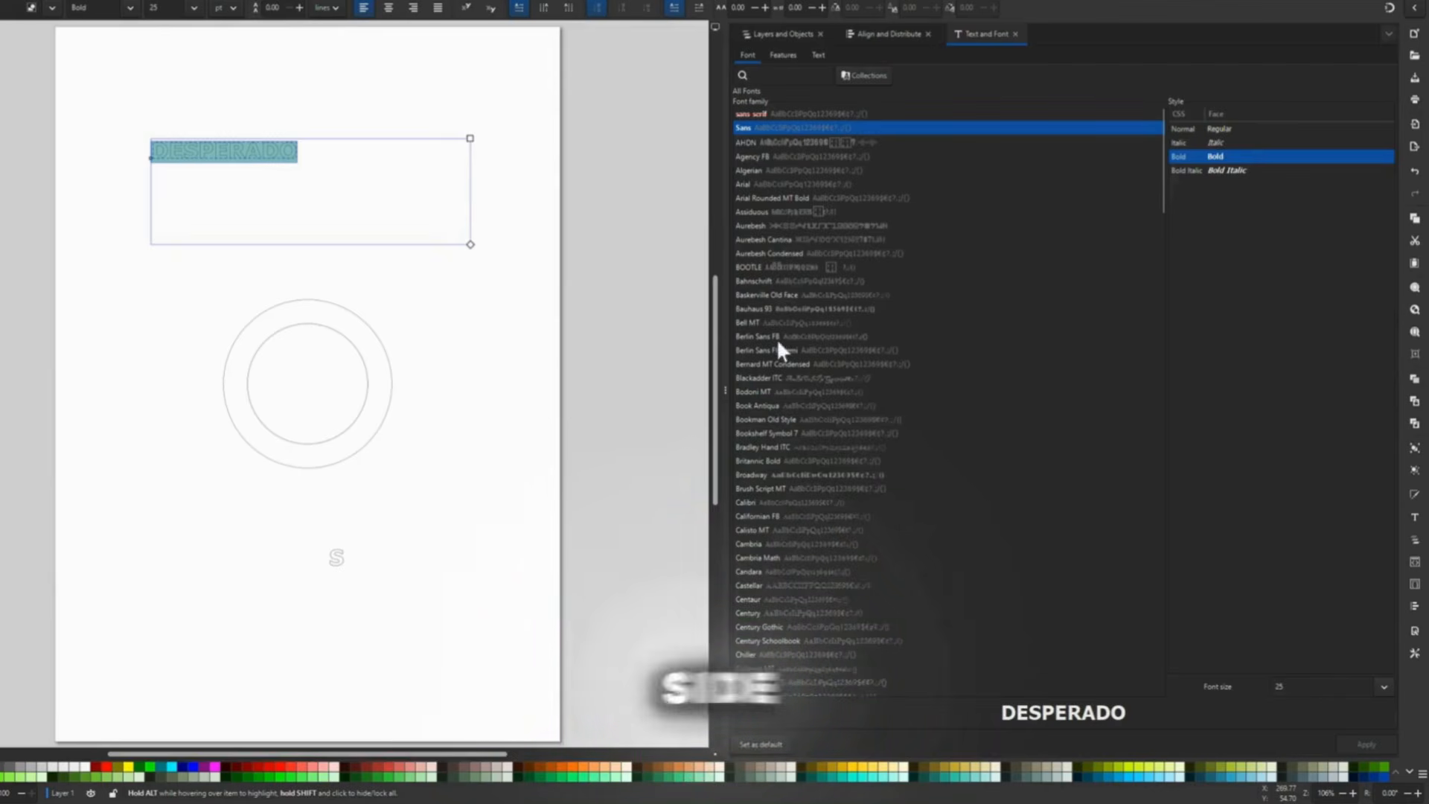
click(789, 34)
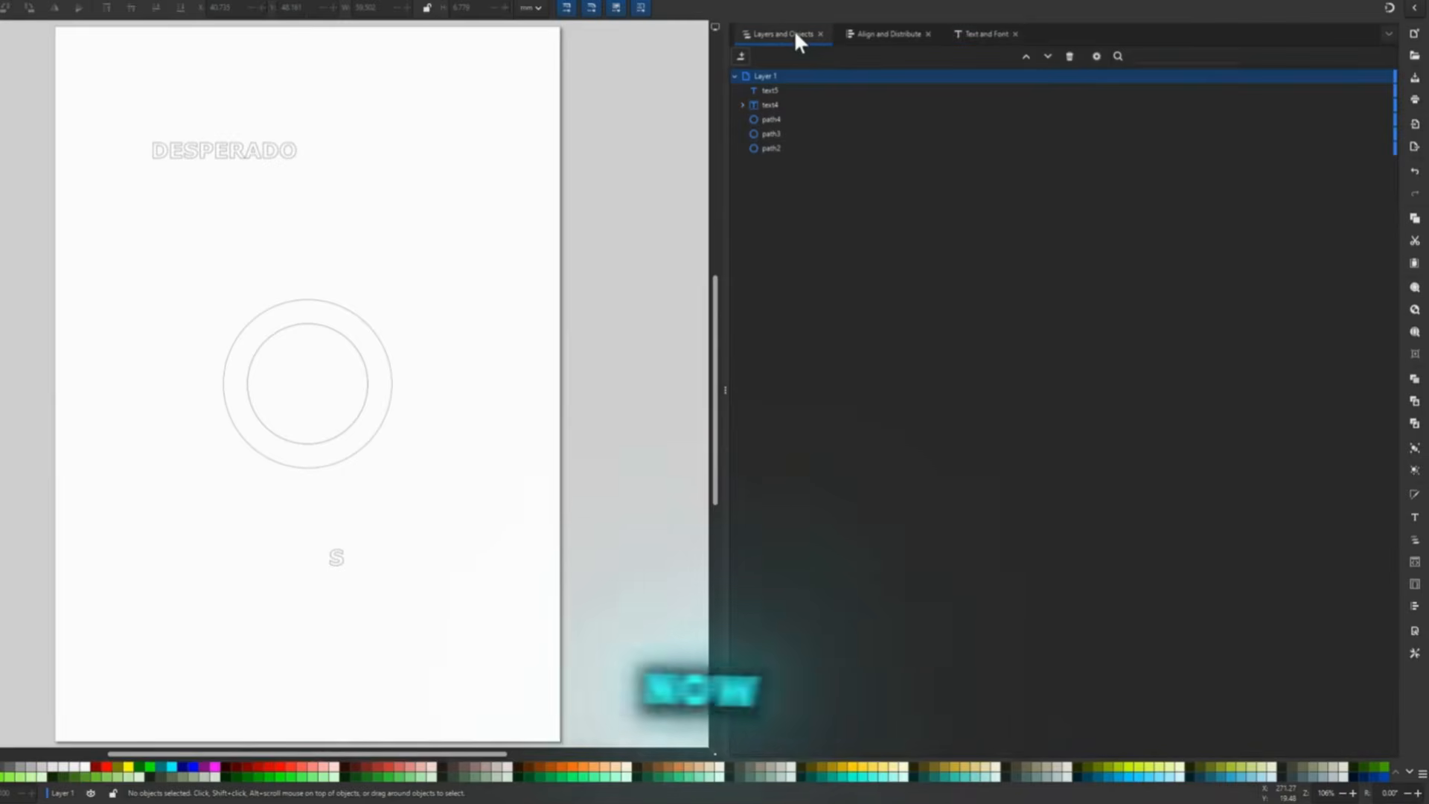
- Delete the separate "S" text object below the circles
click(776, 105)
click(772, 91)
key(Delete)
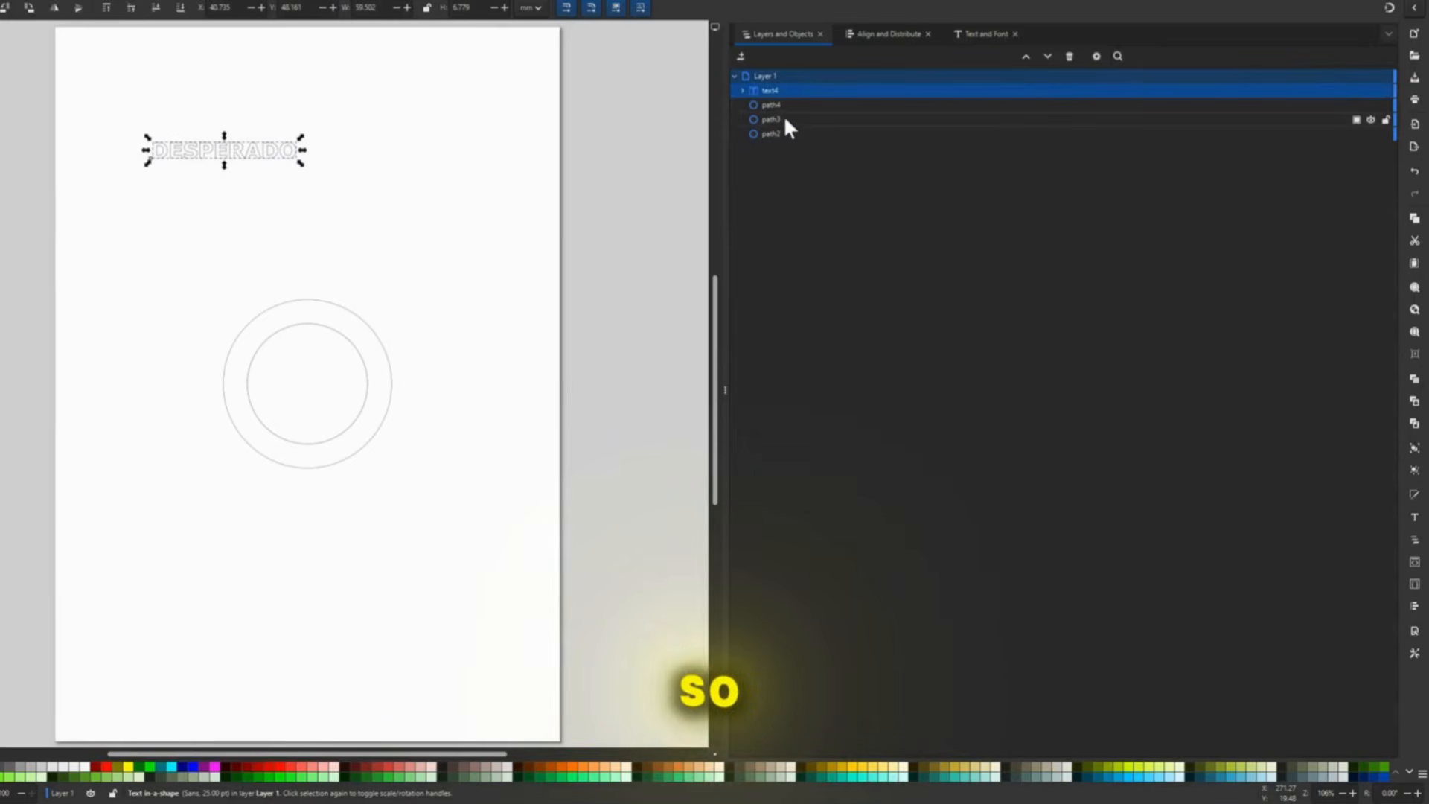
- Put the DESPERADO text on the inner circle path3 so that the word follows its curve
click(780, 120)
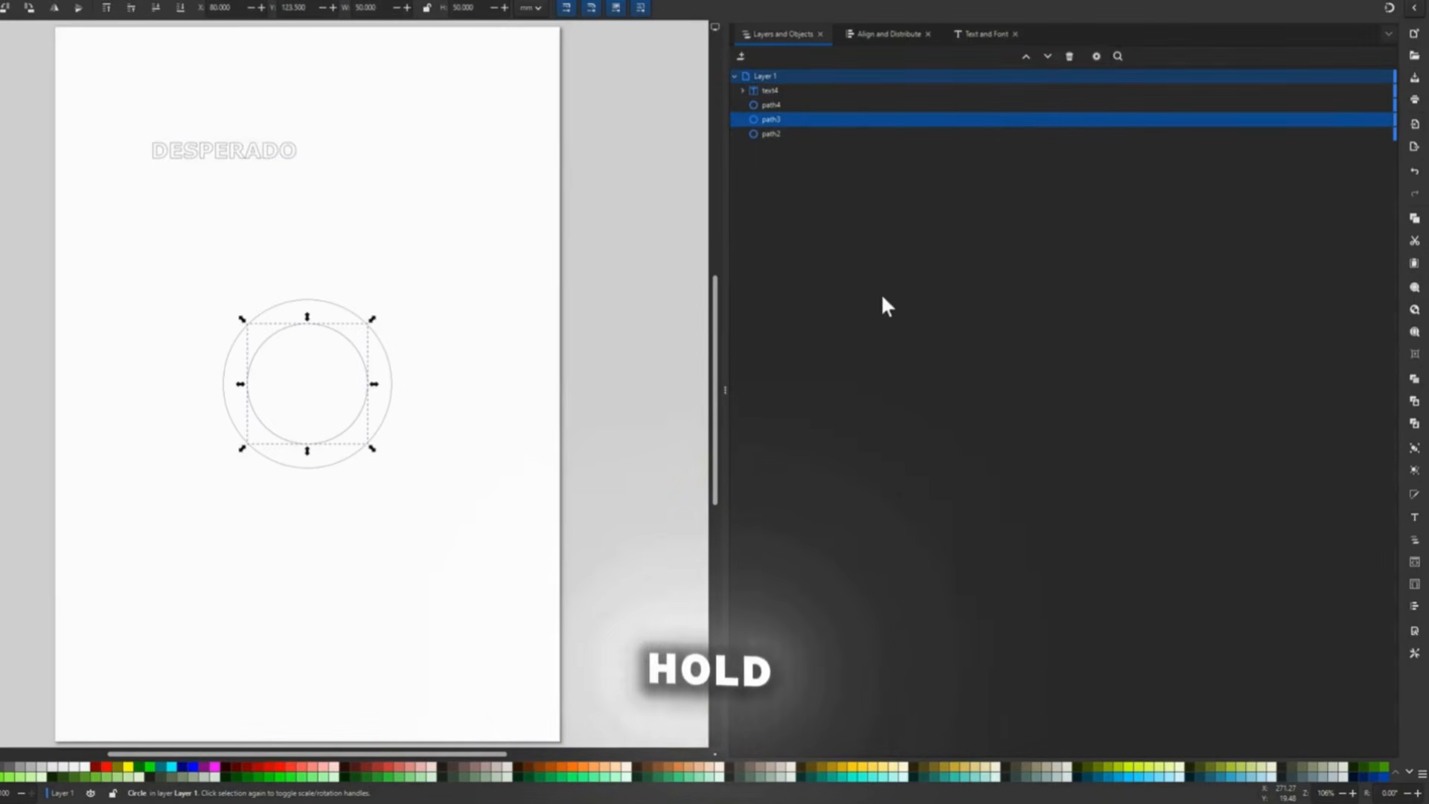
ctrl+click(775, 88)
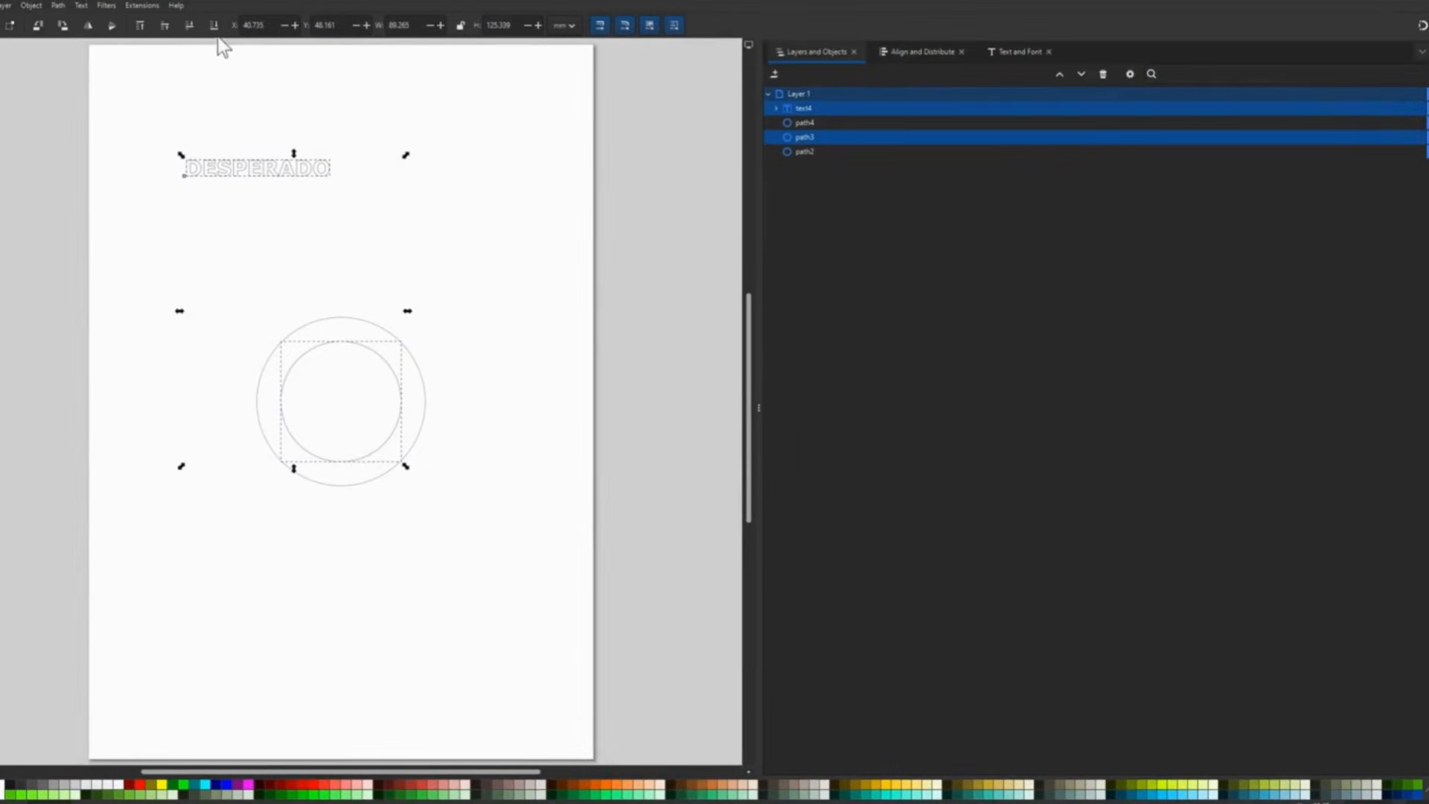
click(81, 4)
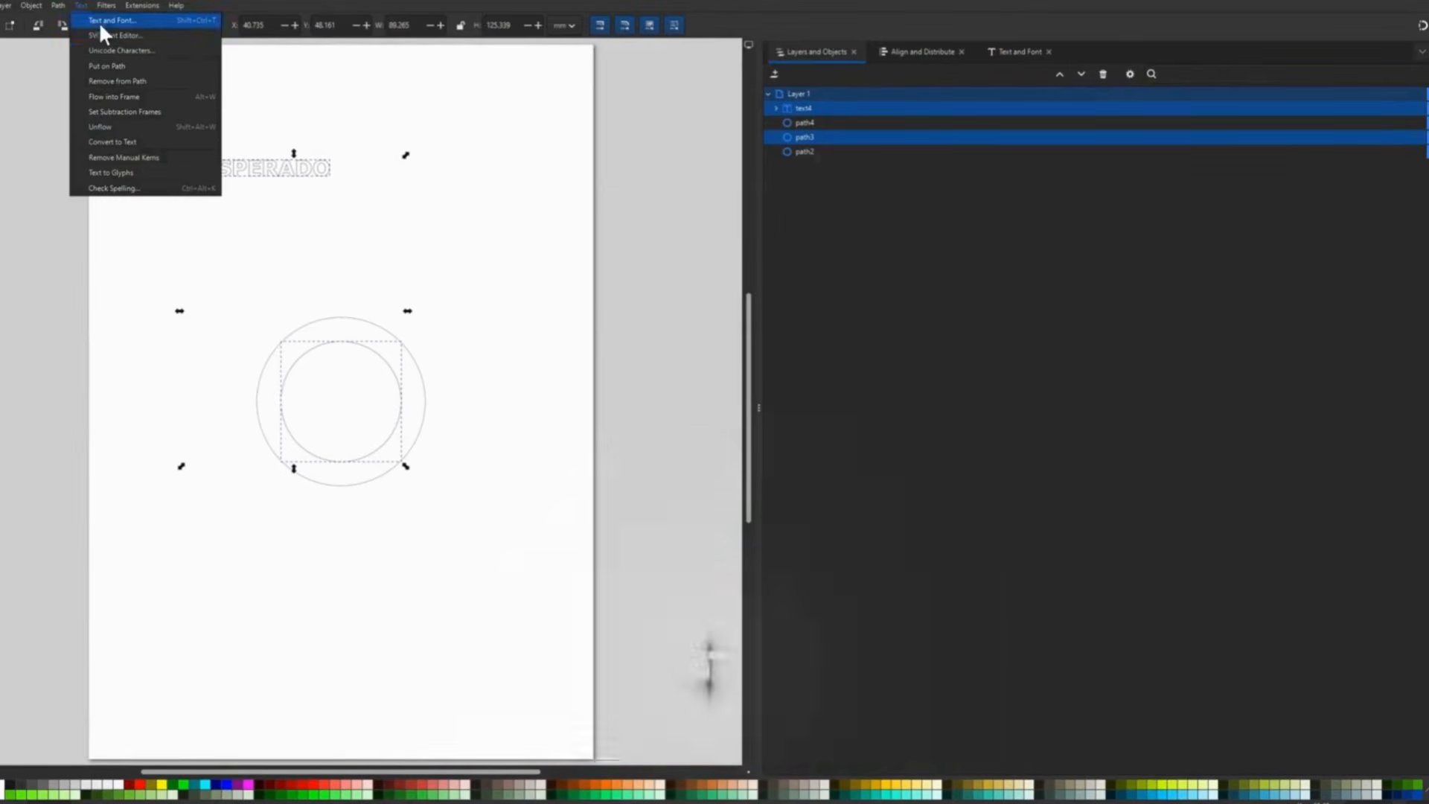
click(112, 66)
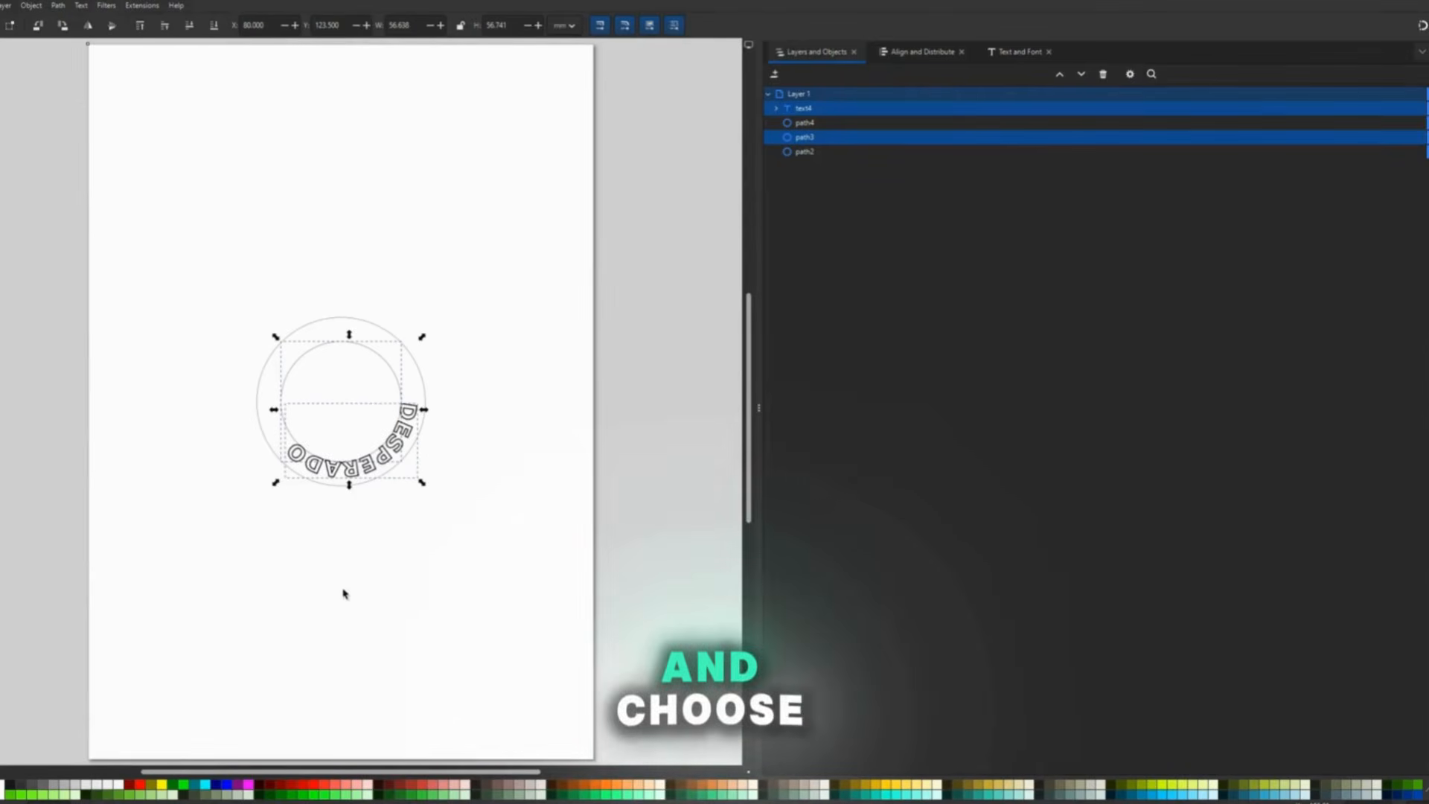
click(386, 518)
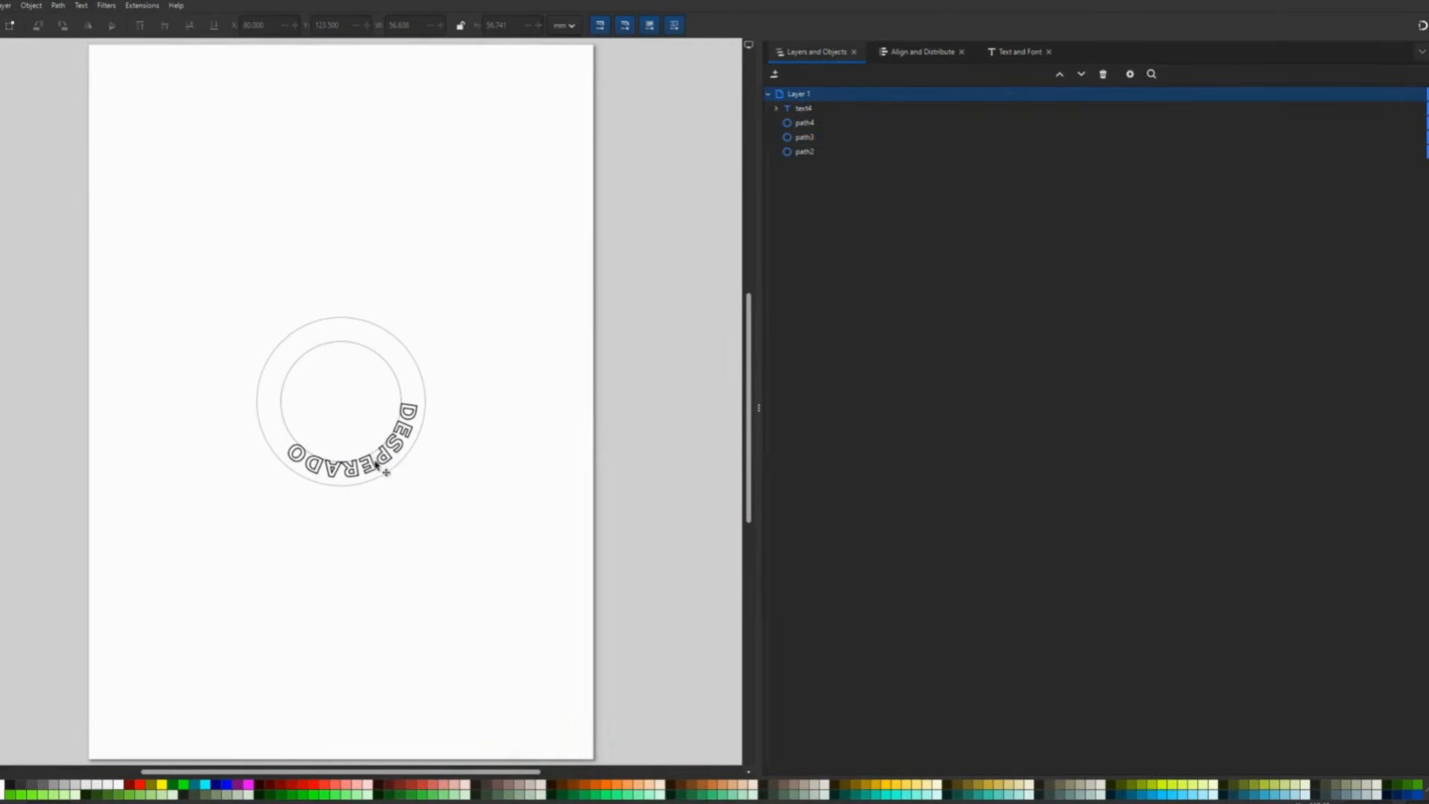
- Select the curved DESPERADO text and set a rotation angle of 10° in the transform settings
click(399, 467)
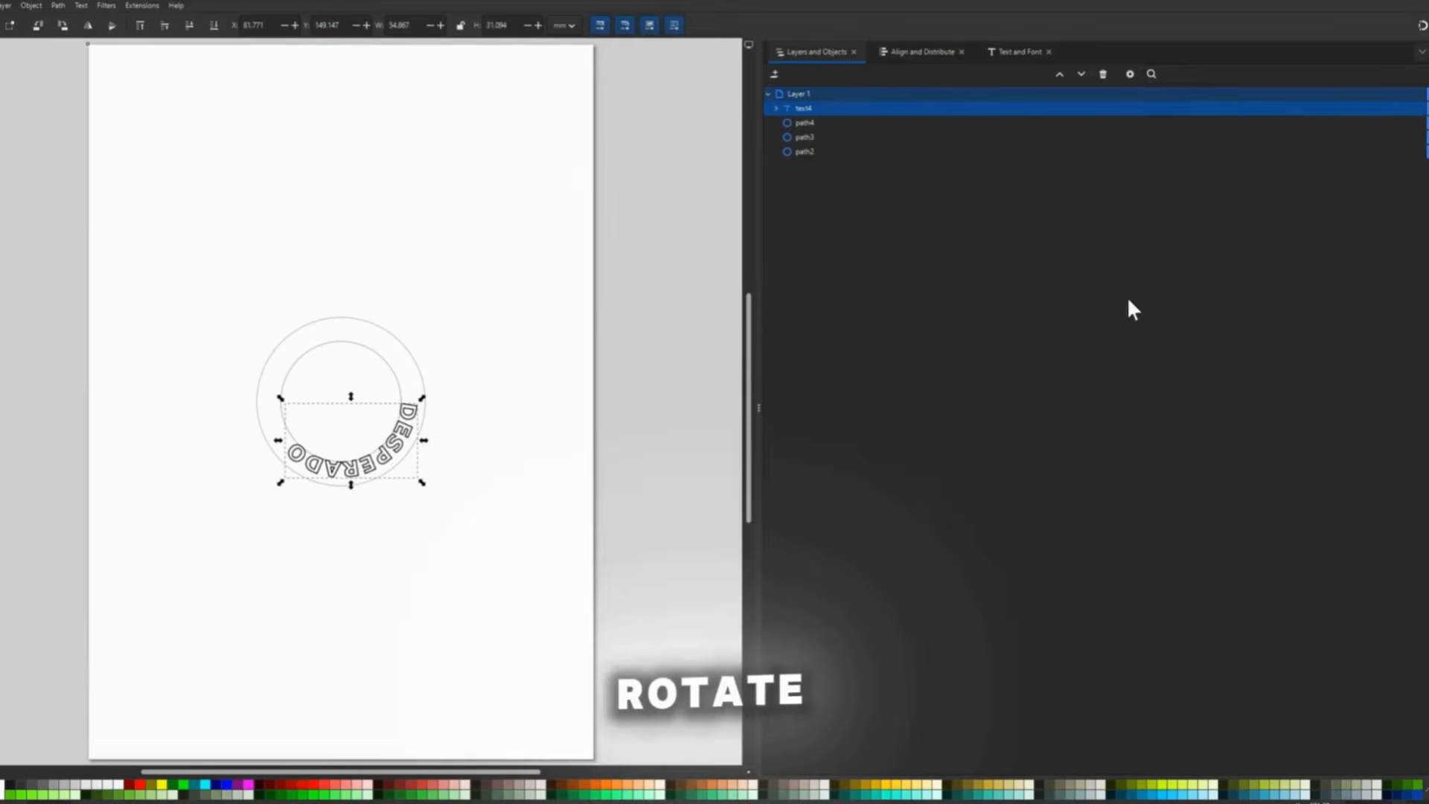
key(ctrl+shift+m)
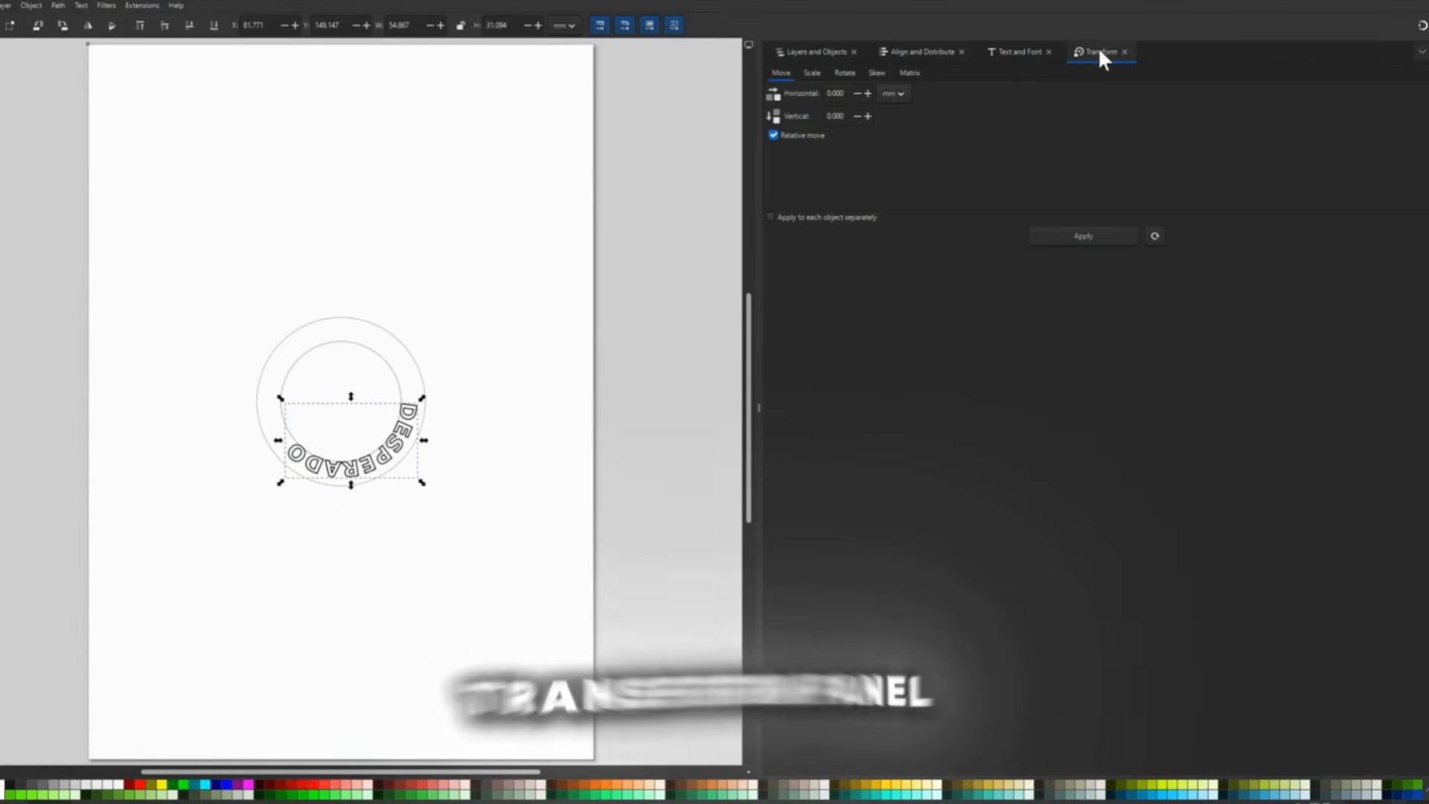
click(843, 74)
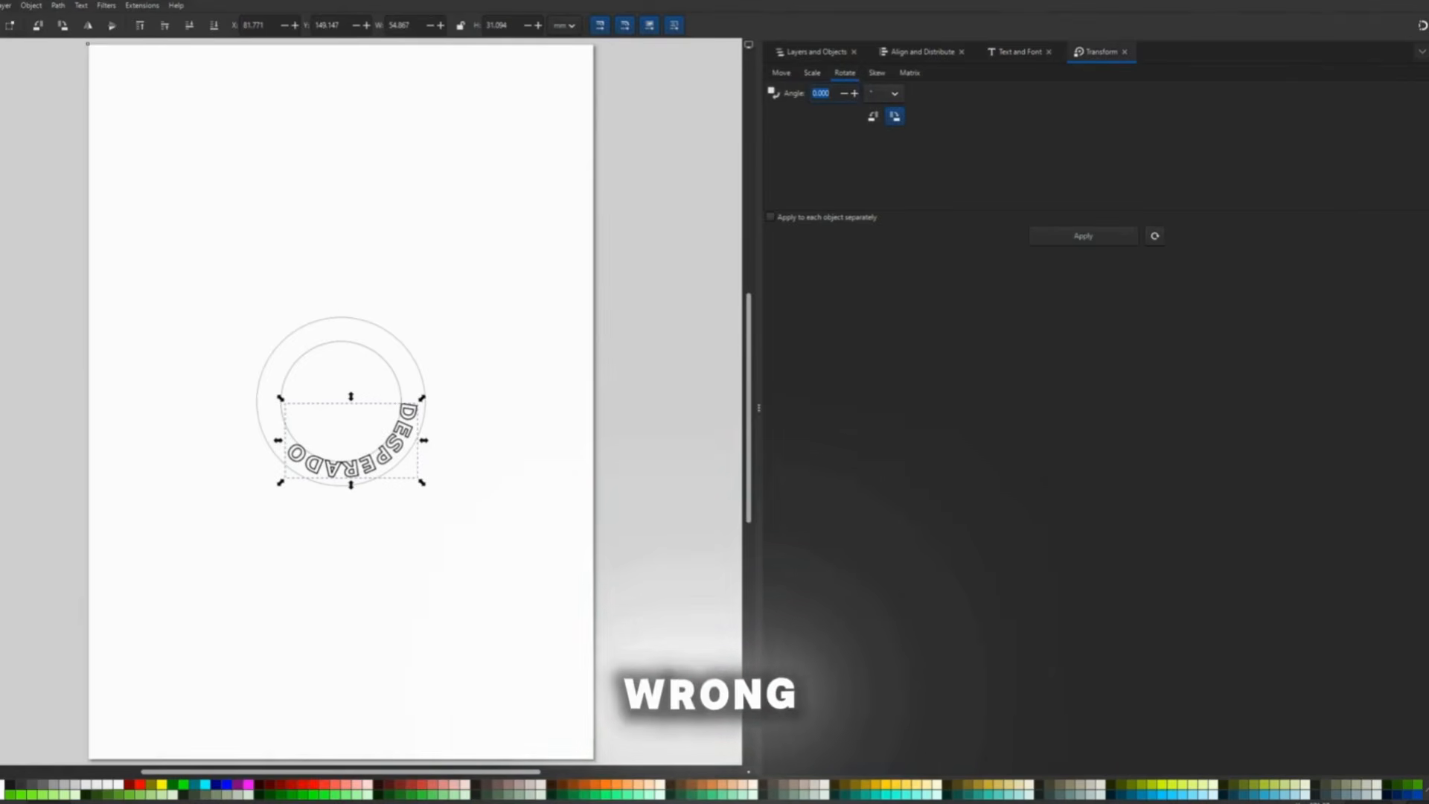
text(10)
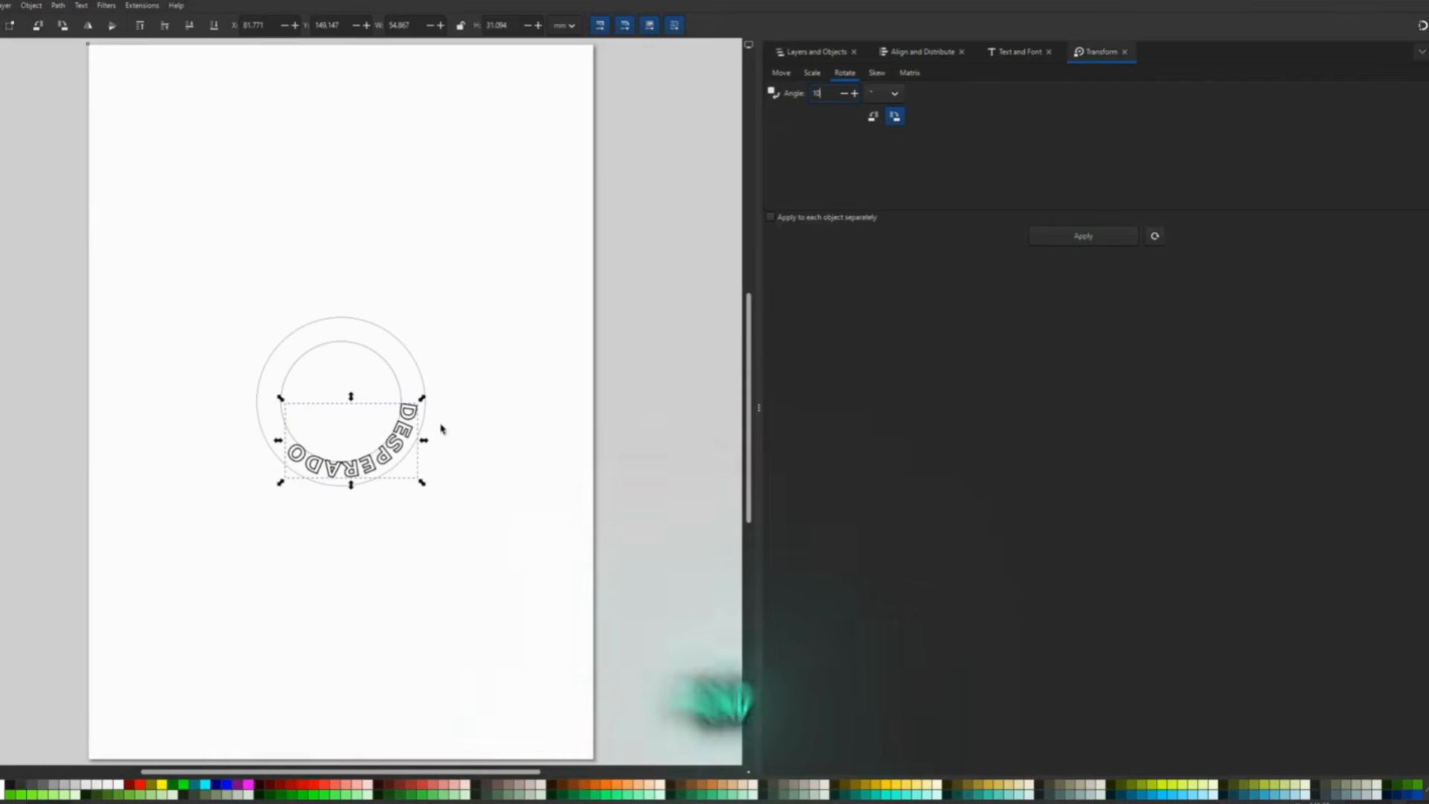
- Try rotating the DESPERADO text on its own in 10° clockwise increments and undo the rotation
click(1079, 237)
click(1078, 237)
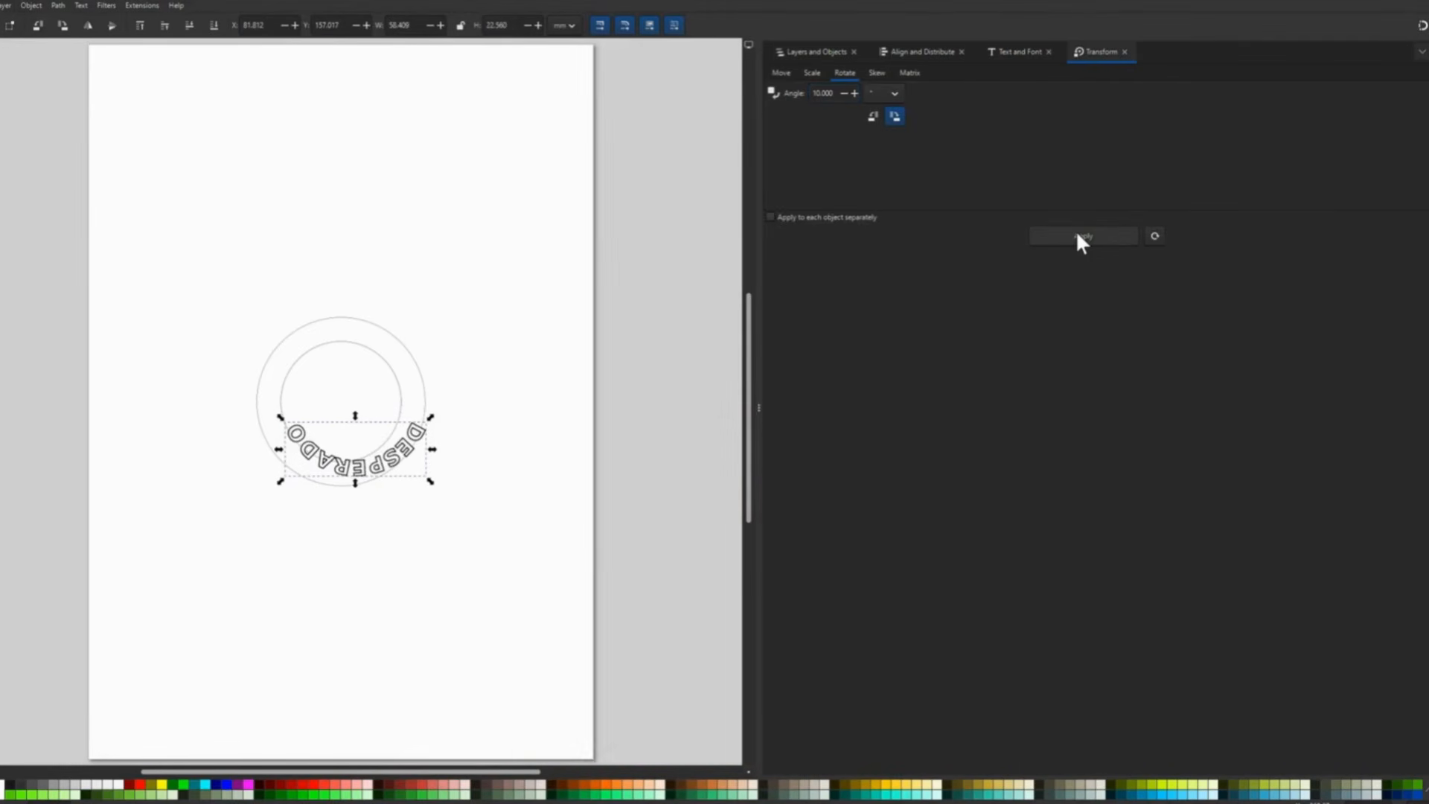
key(ctrl+z)
key(ctrl+z)
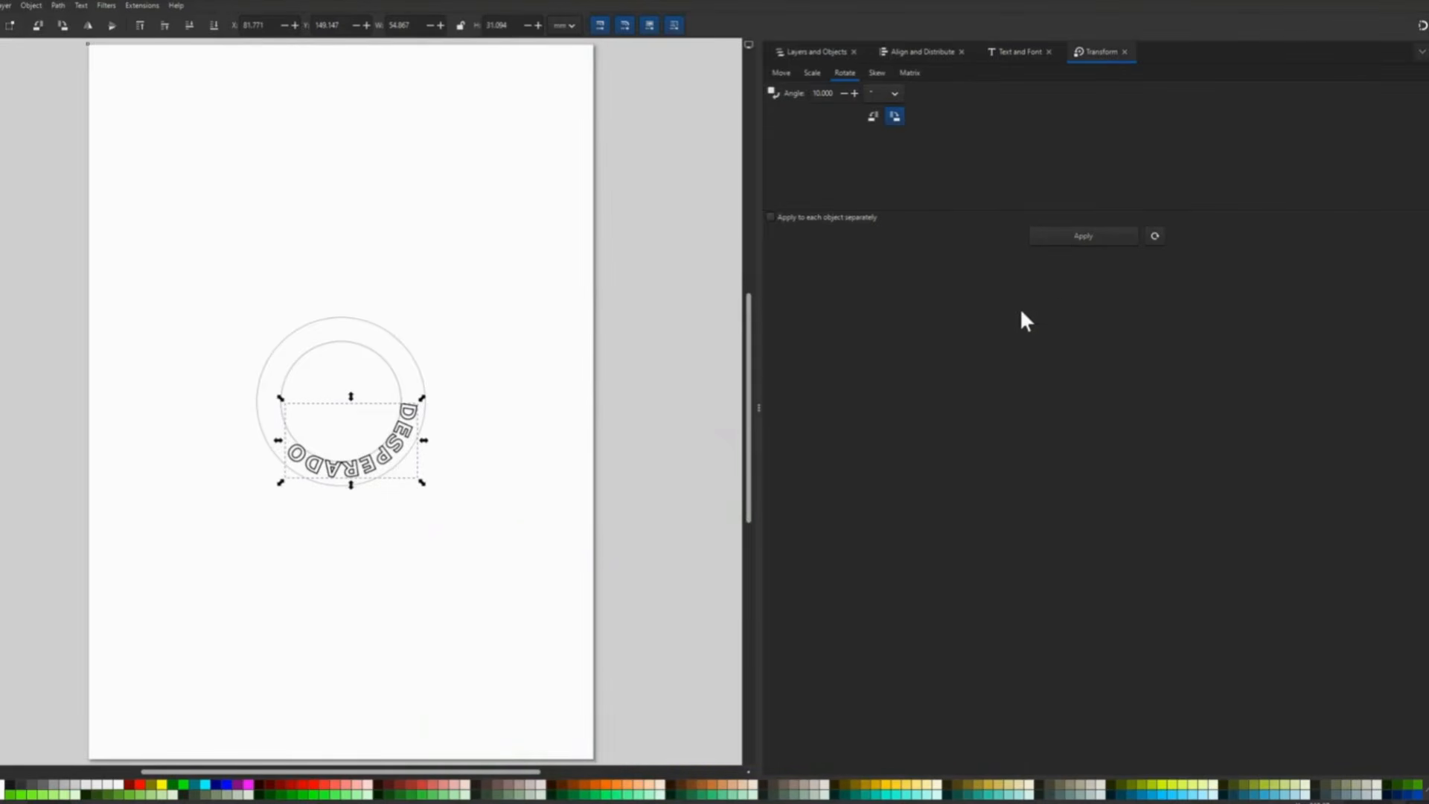
- Rotate circle path3 clockwise in 10° increments, fine-tuning with 1°, until DESPERADO is centred across the top of the ring
click(817, 52)
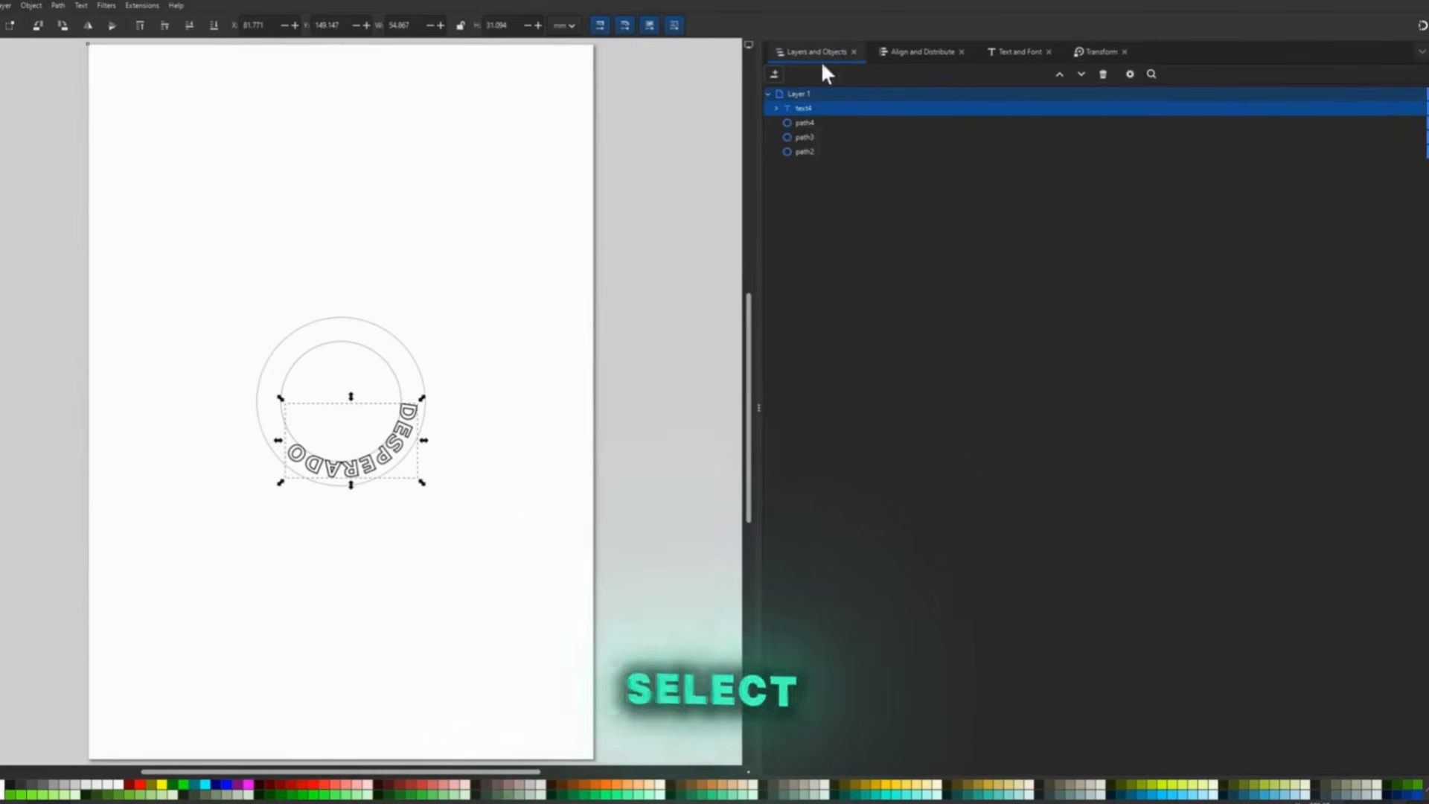
click(806, 137)
click(1074, 52)
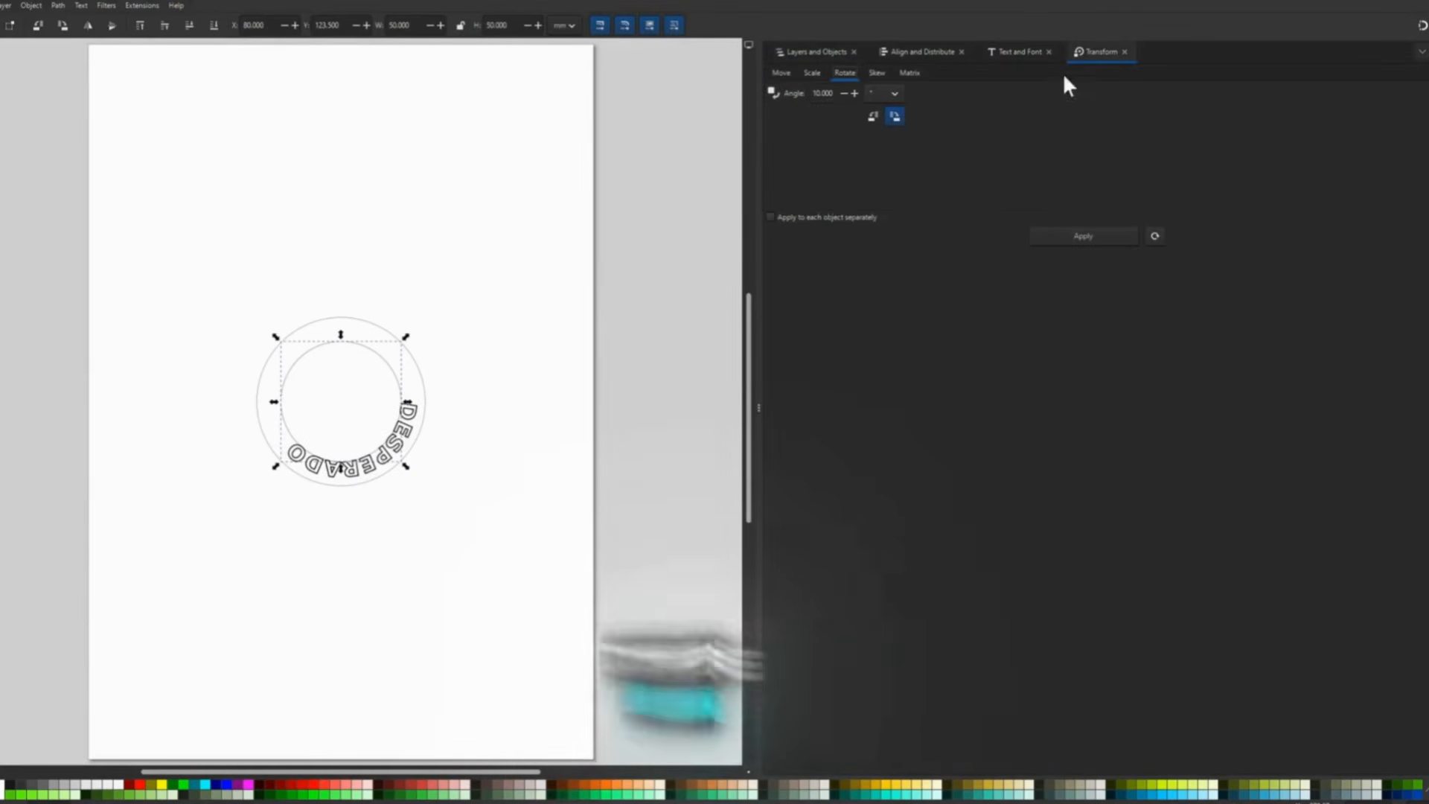
click(1067, 239)
click(1067, 238)
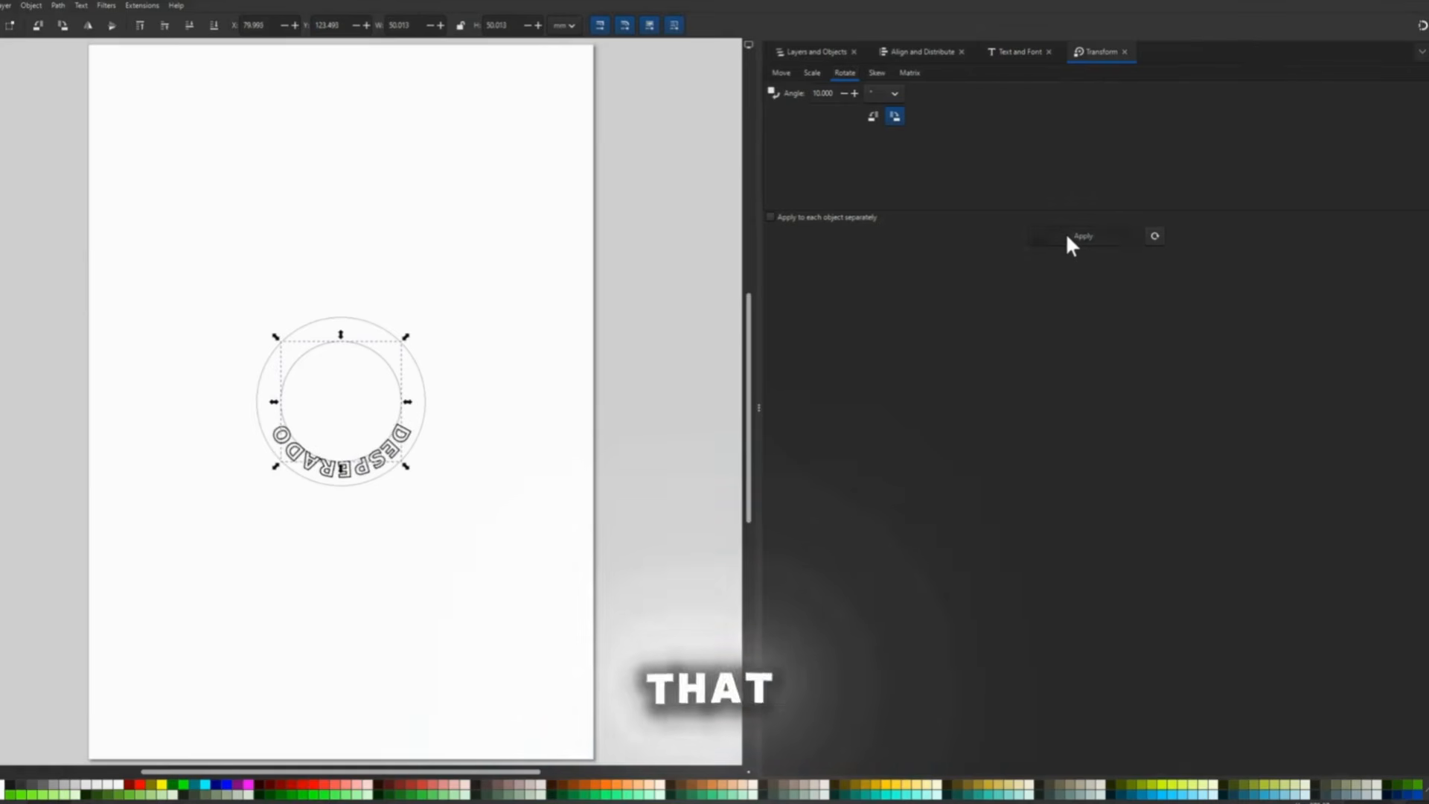
click(1067, 239)
click(1067, 238)
click(1067, 239)
click(1066, 237)
click(1066, 237)
click(1067, 236)
click(1067, 237)
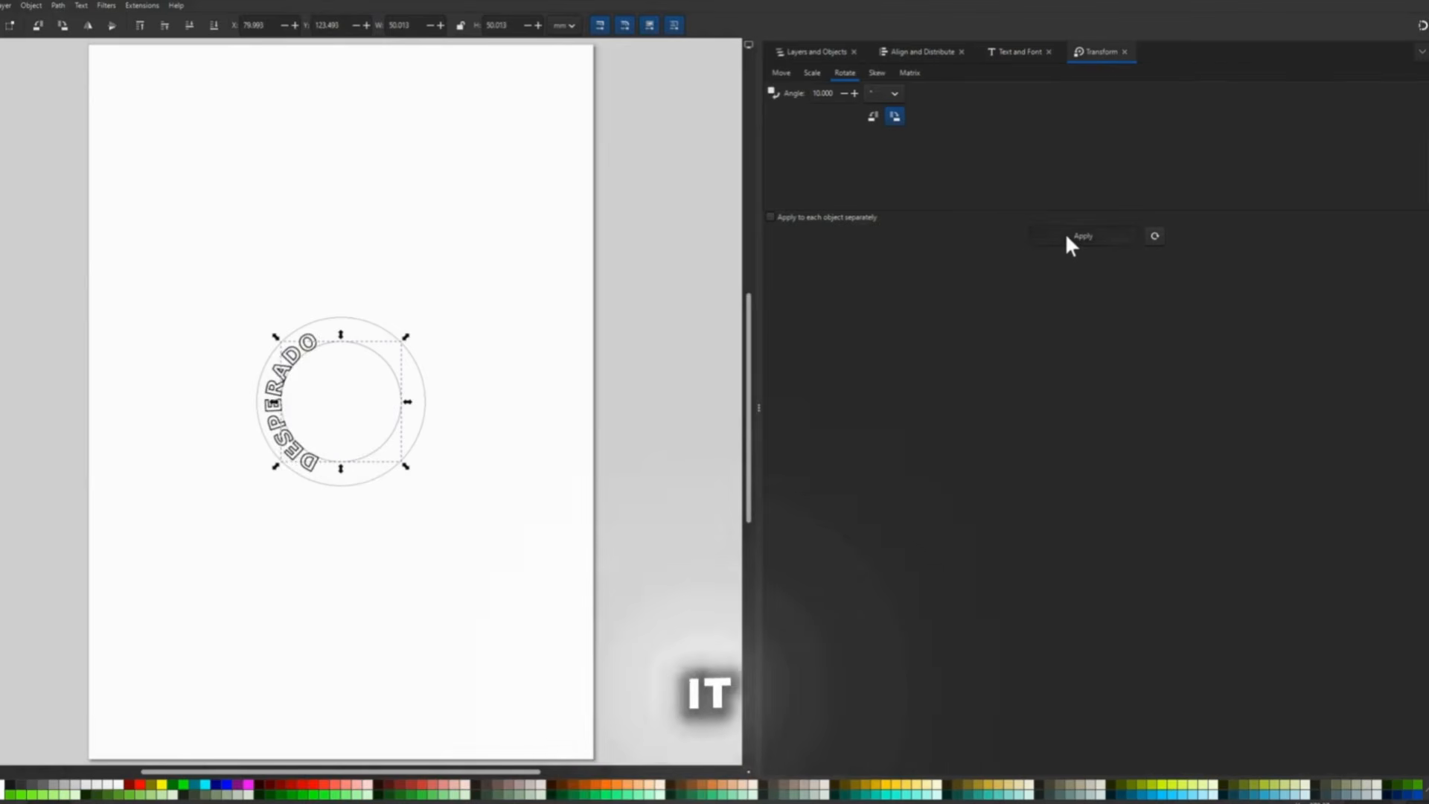
click(1067, 237)
click(1067, 237)
click(1067, 236)
click(1067, 237)
click(1067, 237)
click(1066, 237)
click(1067, 237)
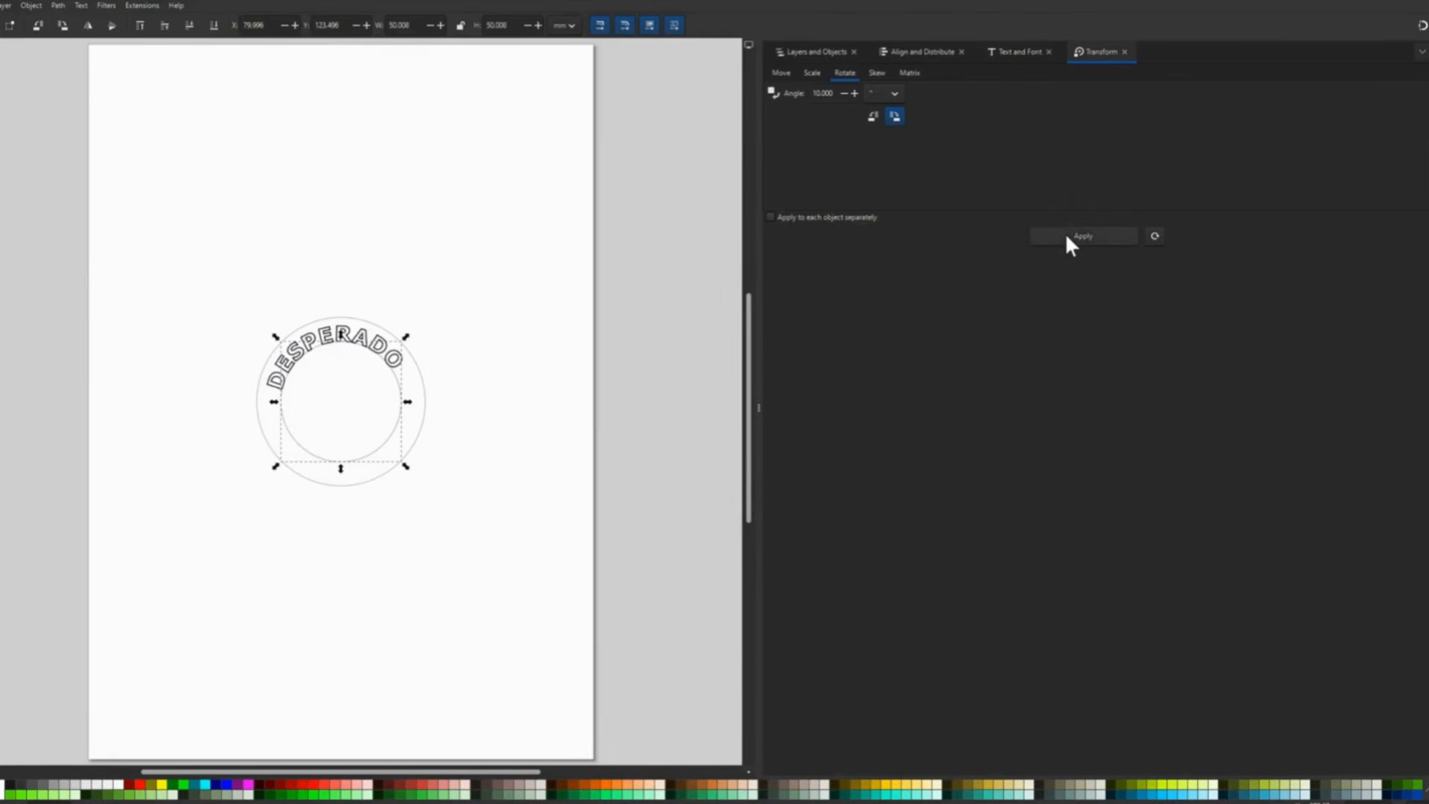
click(1066, 237)
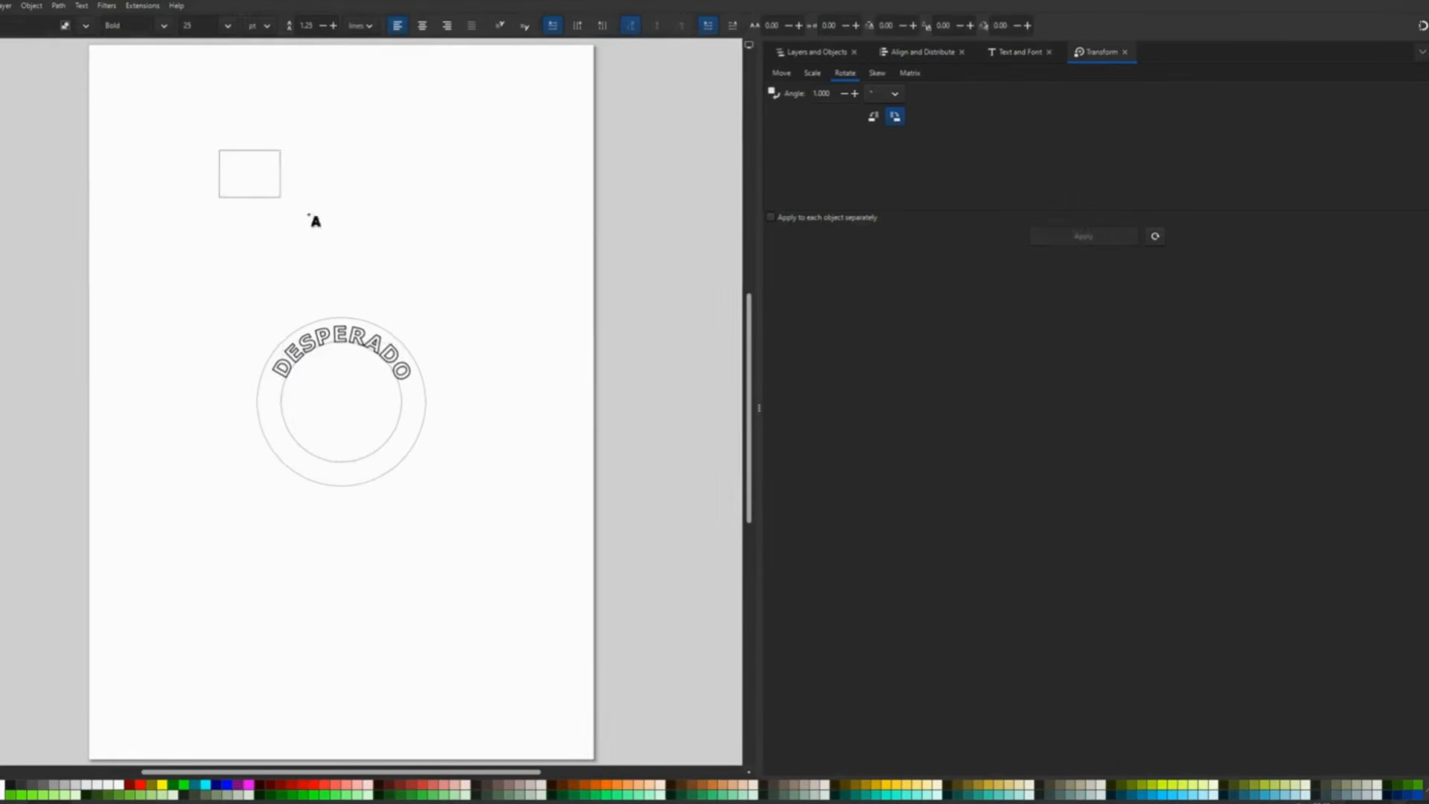
- Create a text frame above the circles containing the word "CLUB"
drag(309, 215, 464, 273)
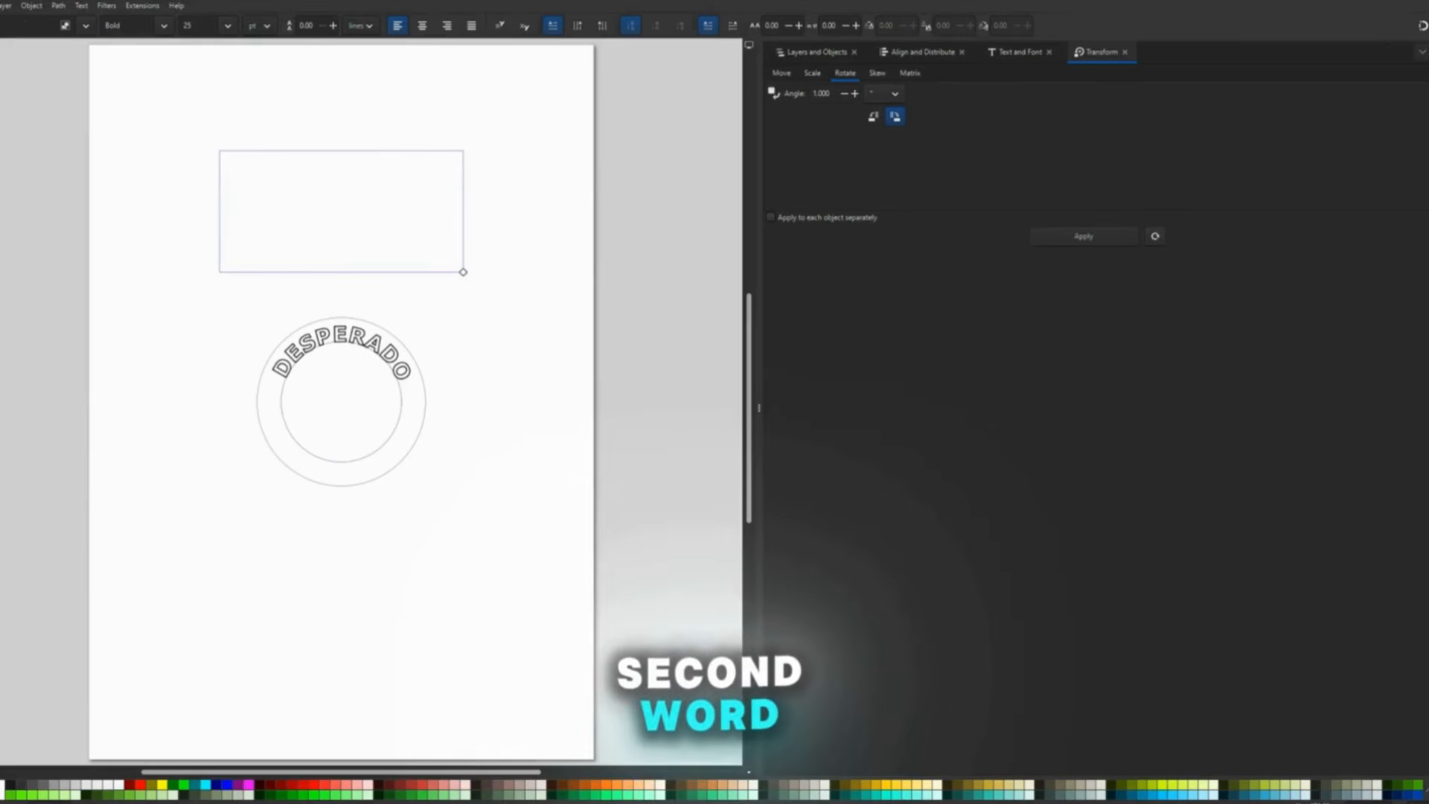
text(CLUB)
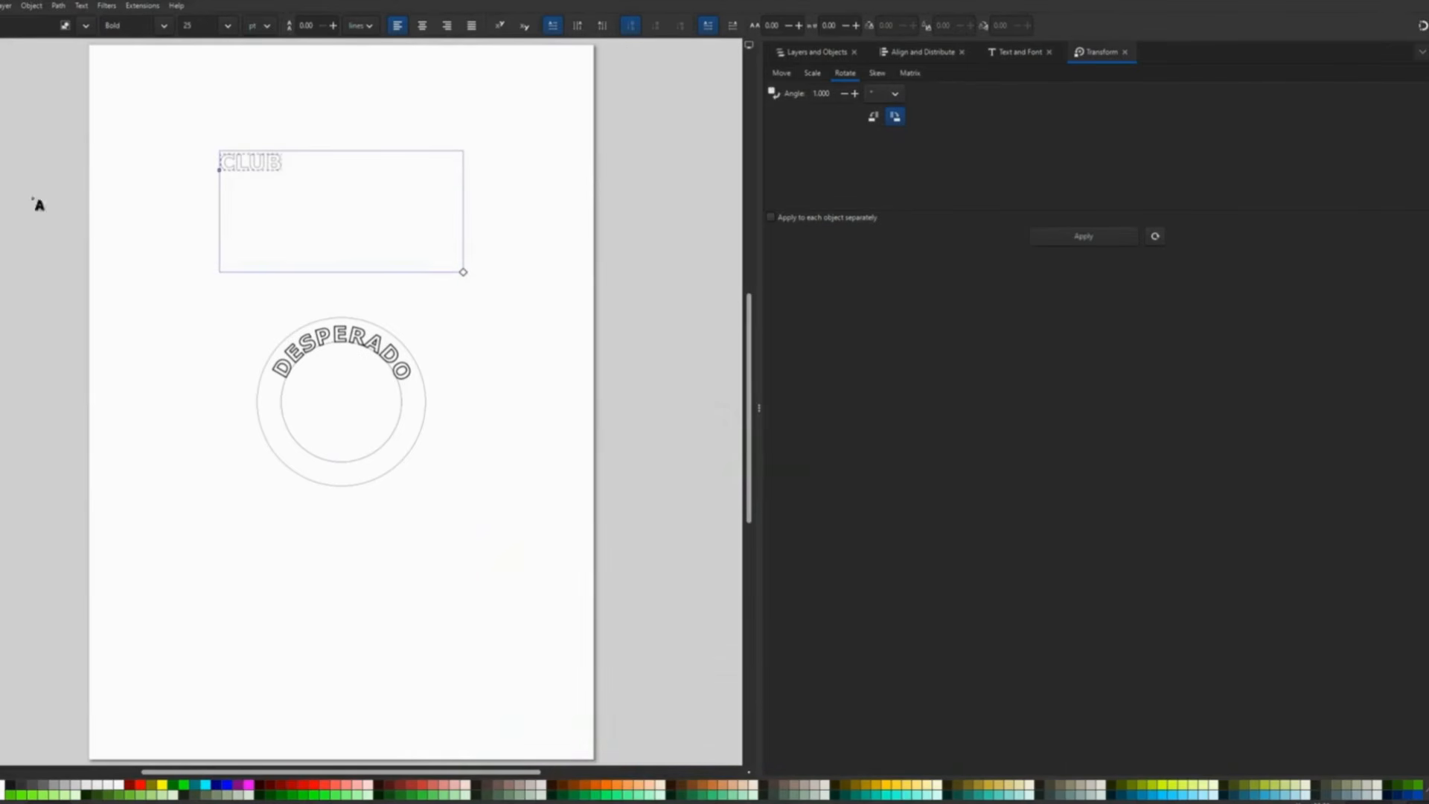
key(Escape)
key(s)
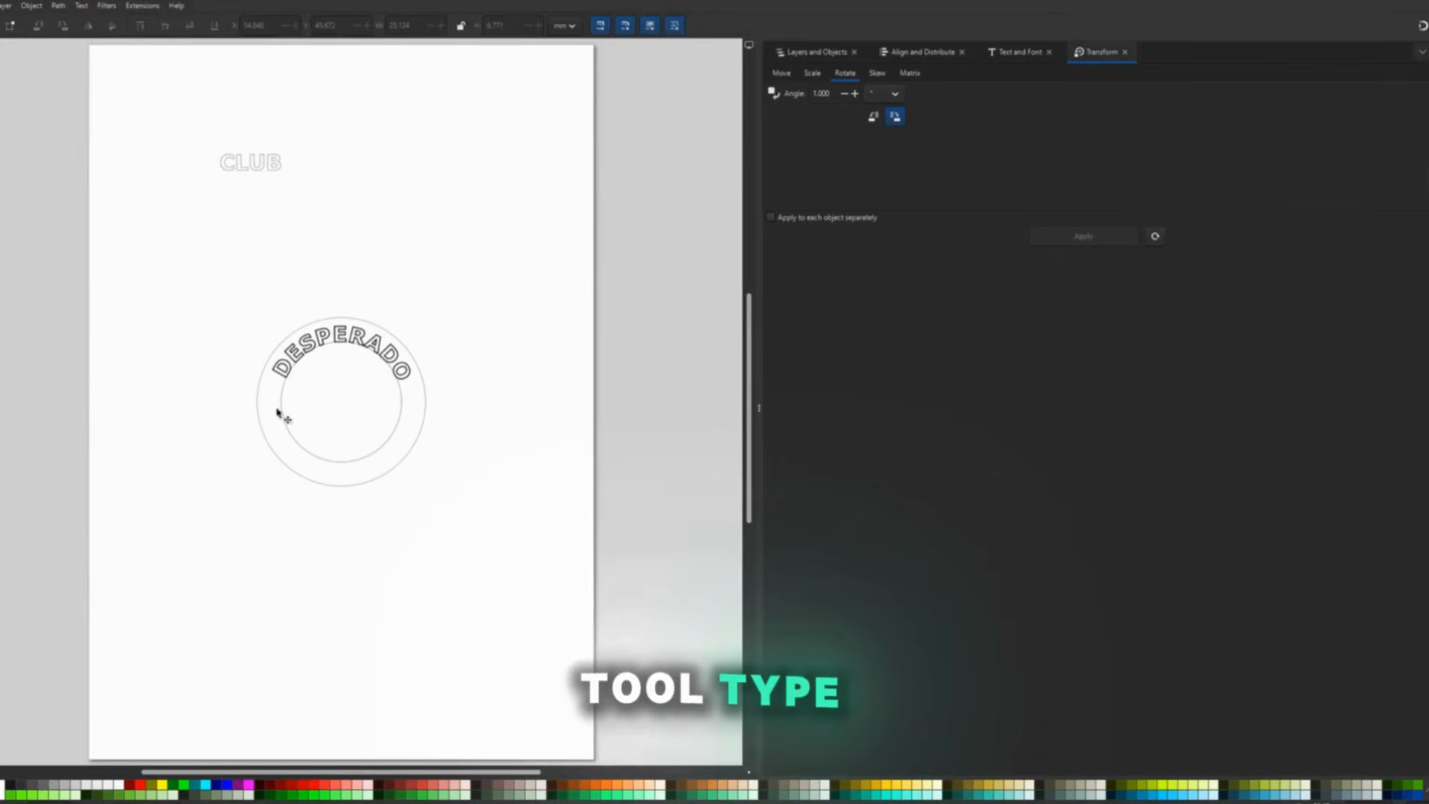
- Put the CLUB text on the topmost circle path4 and select the curved word
click(252, 164)
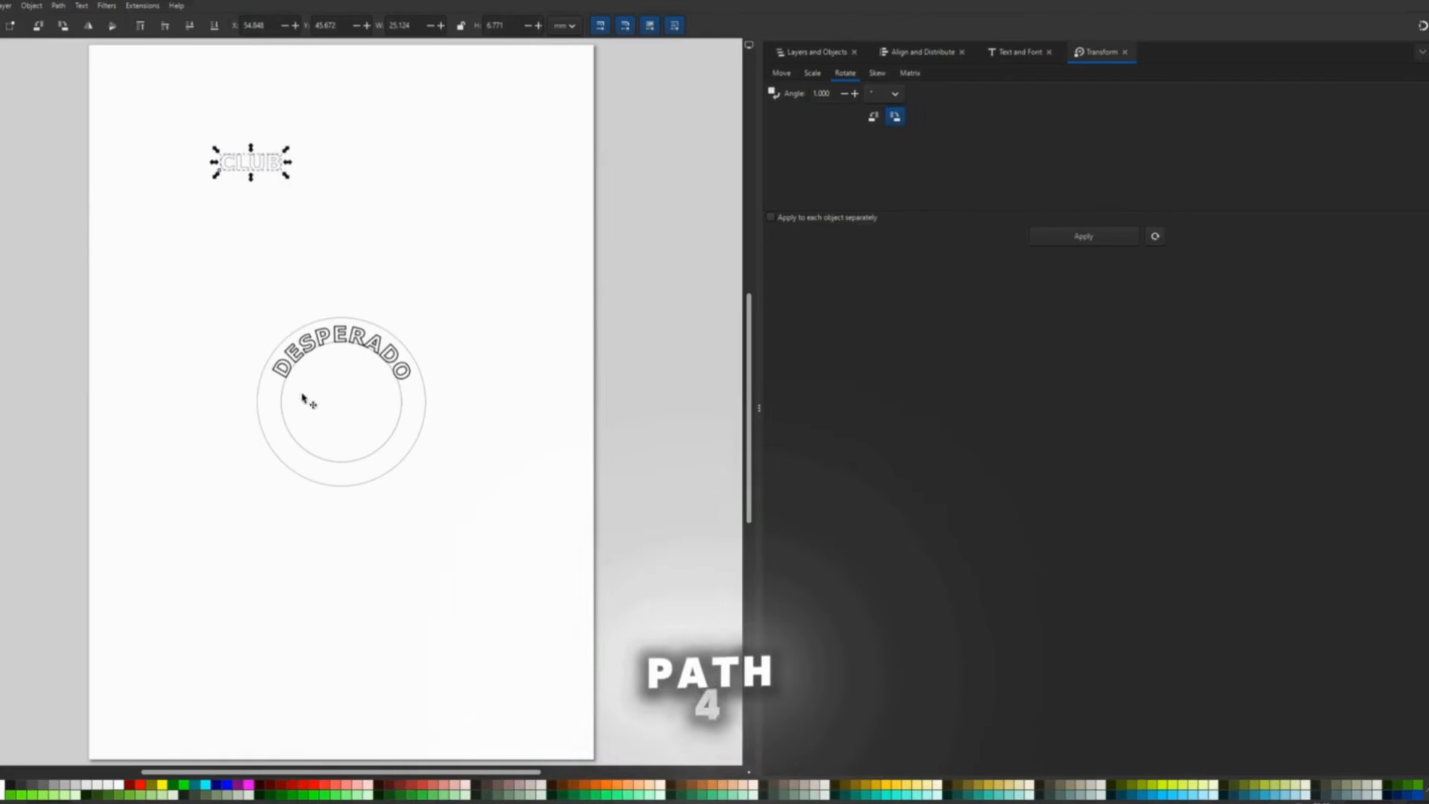
click(811, 51)
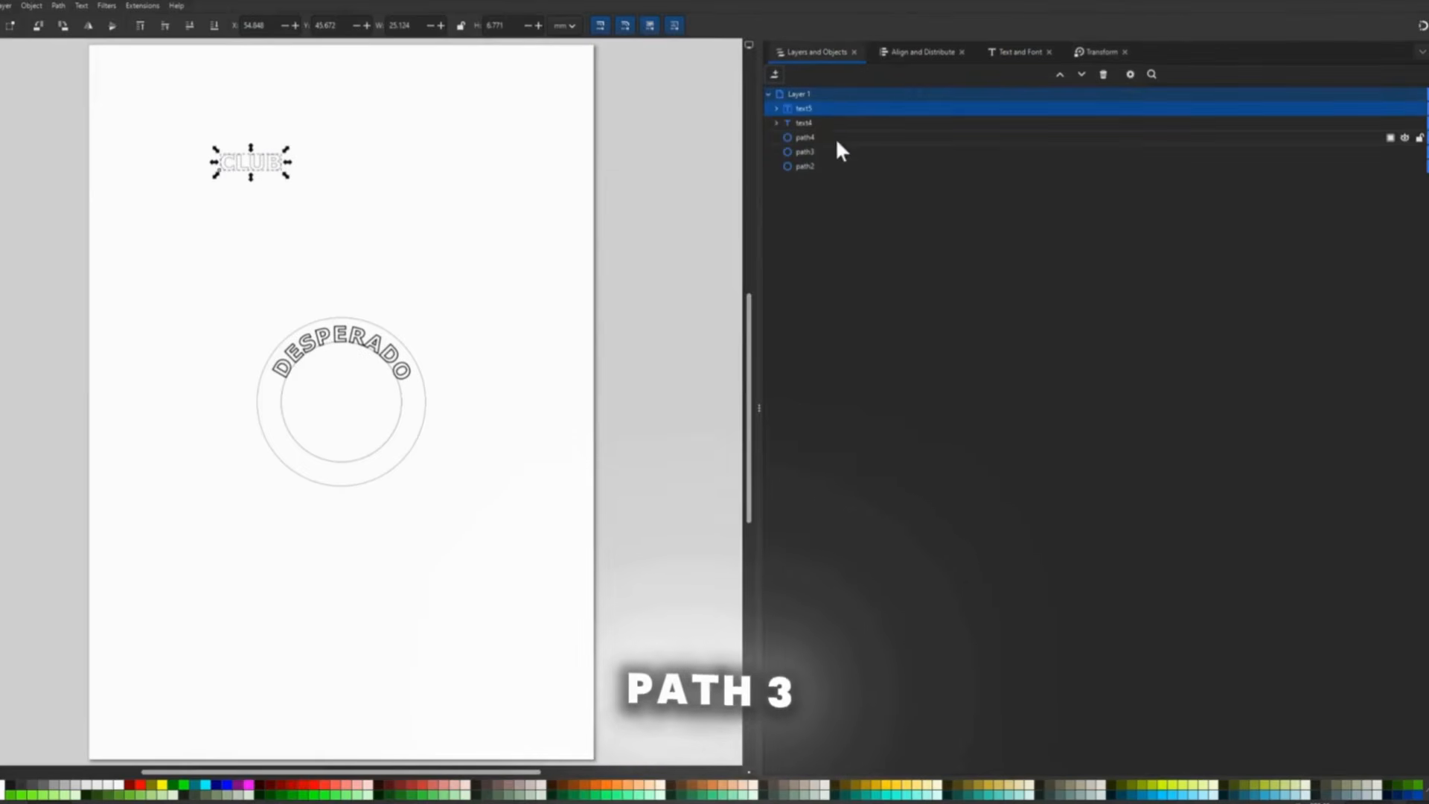
click(815, 136)
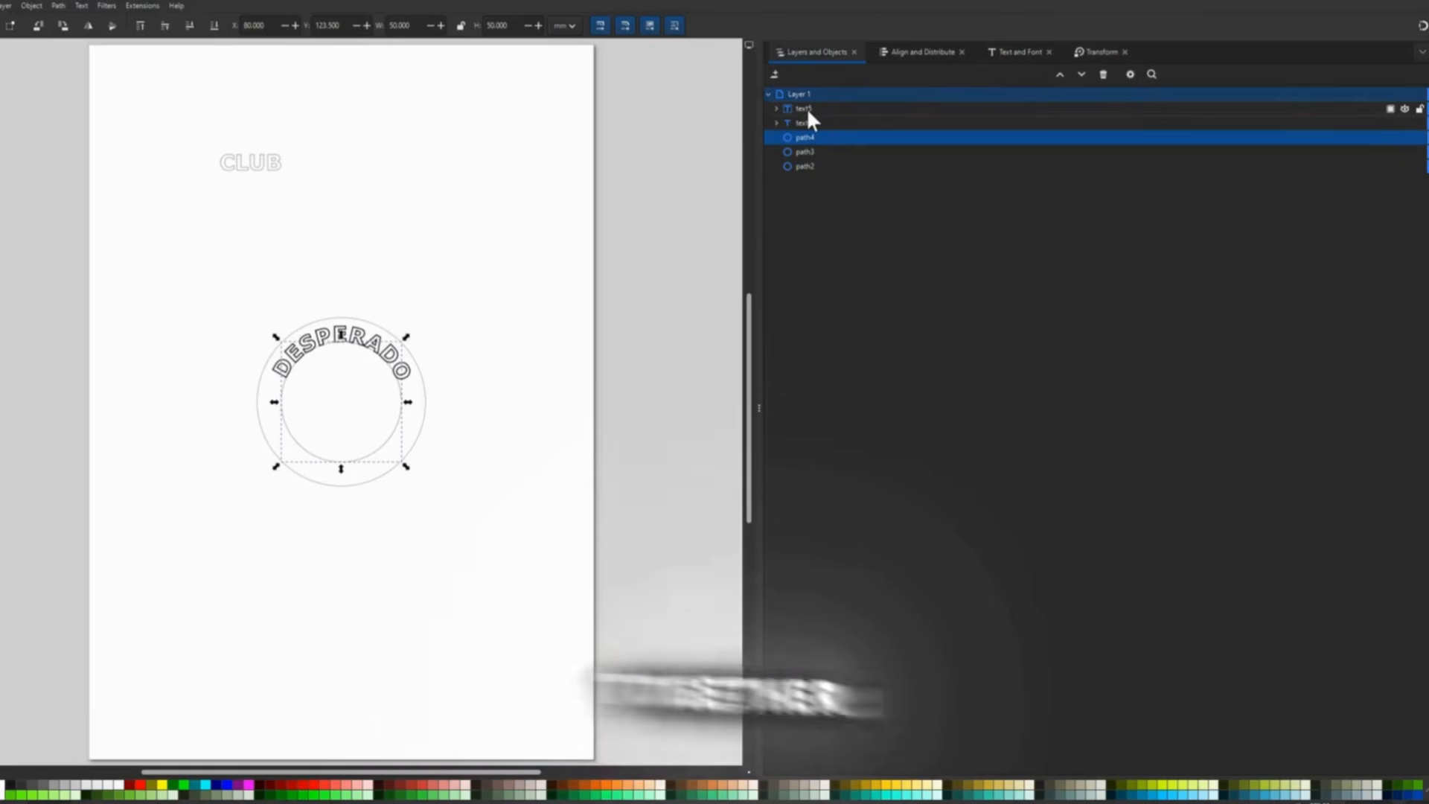
ctrl+click(806, 109)
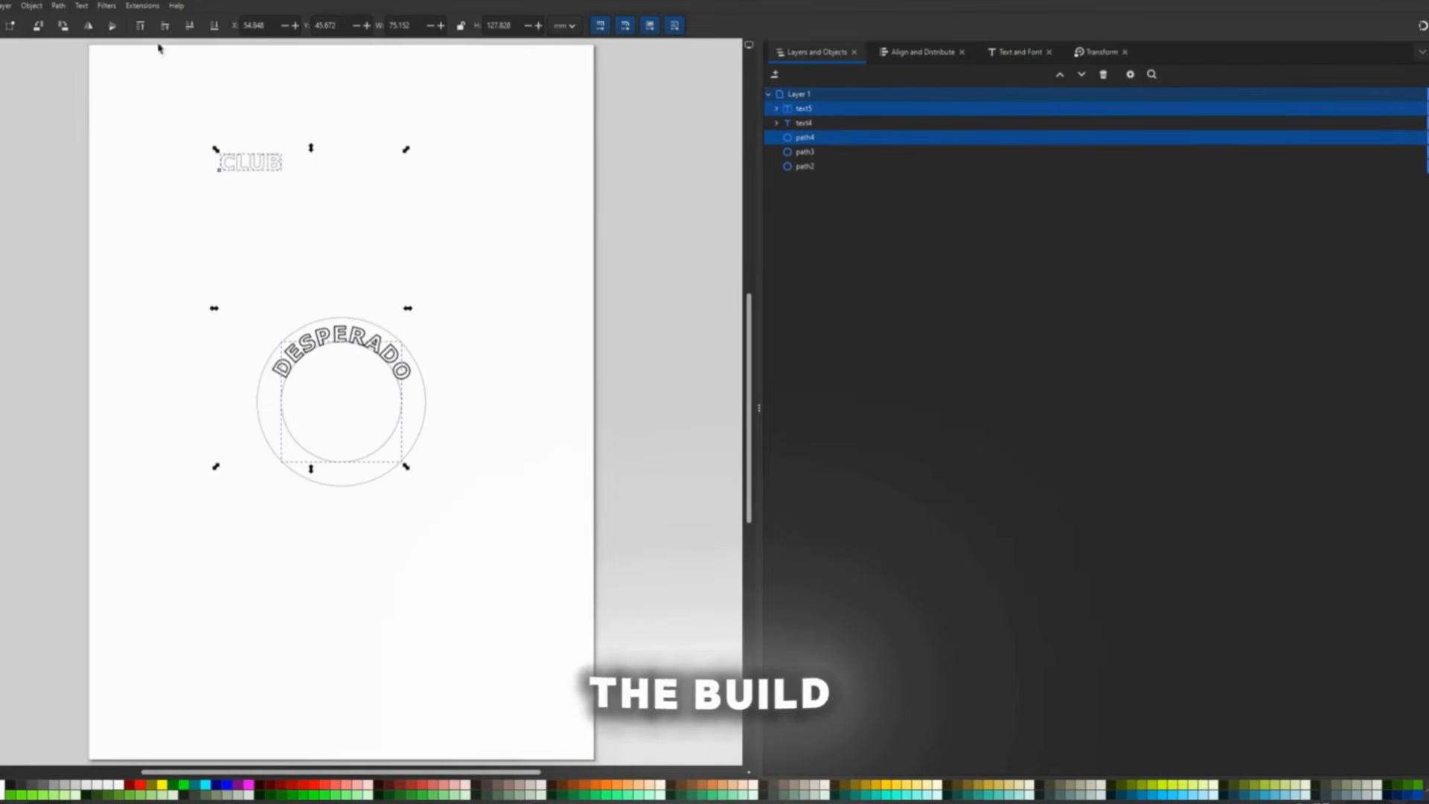
click(82, 5)
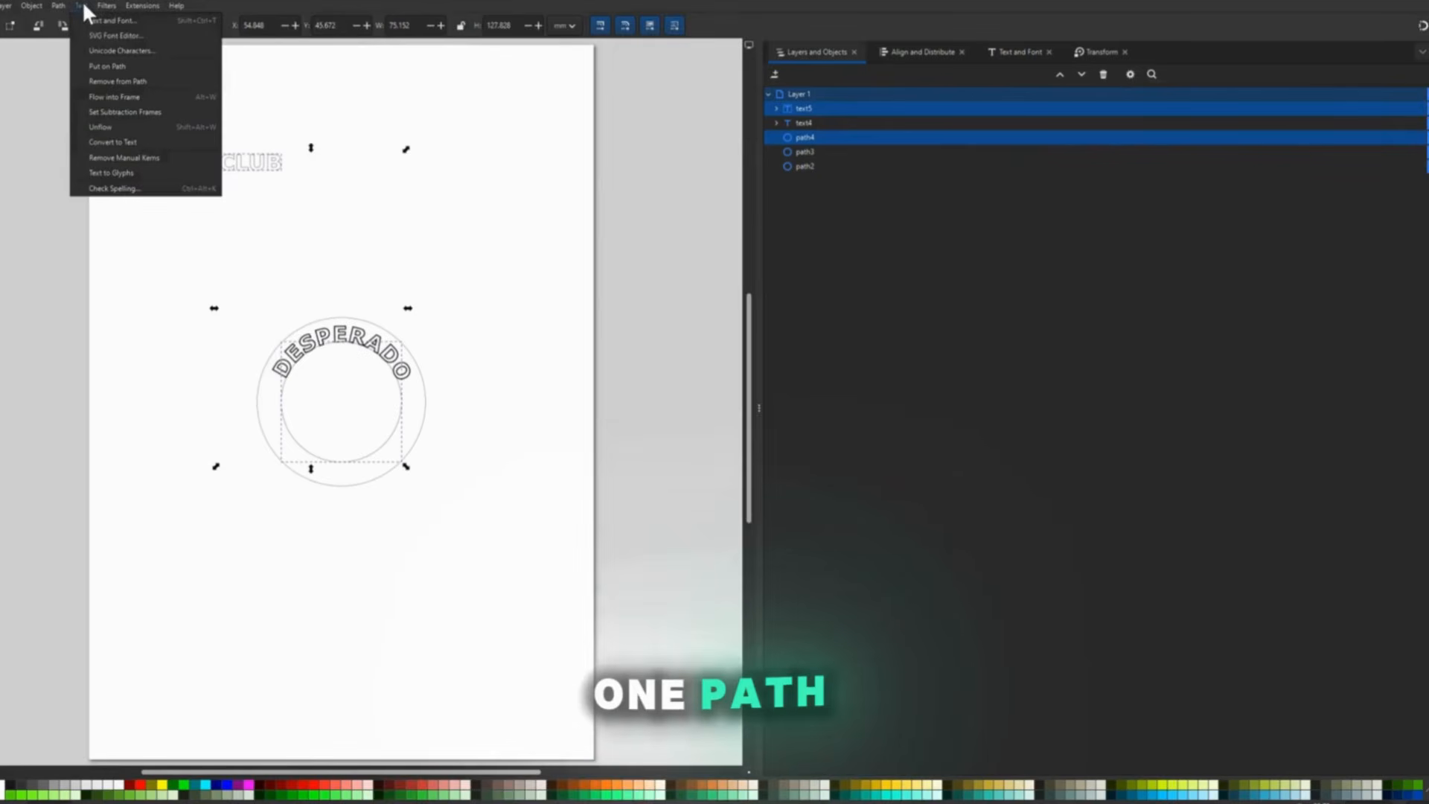
click(109, 65)
click(415, 482)
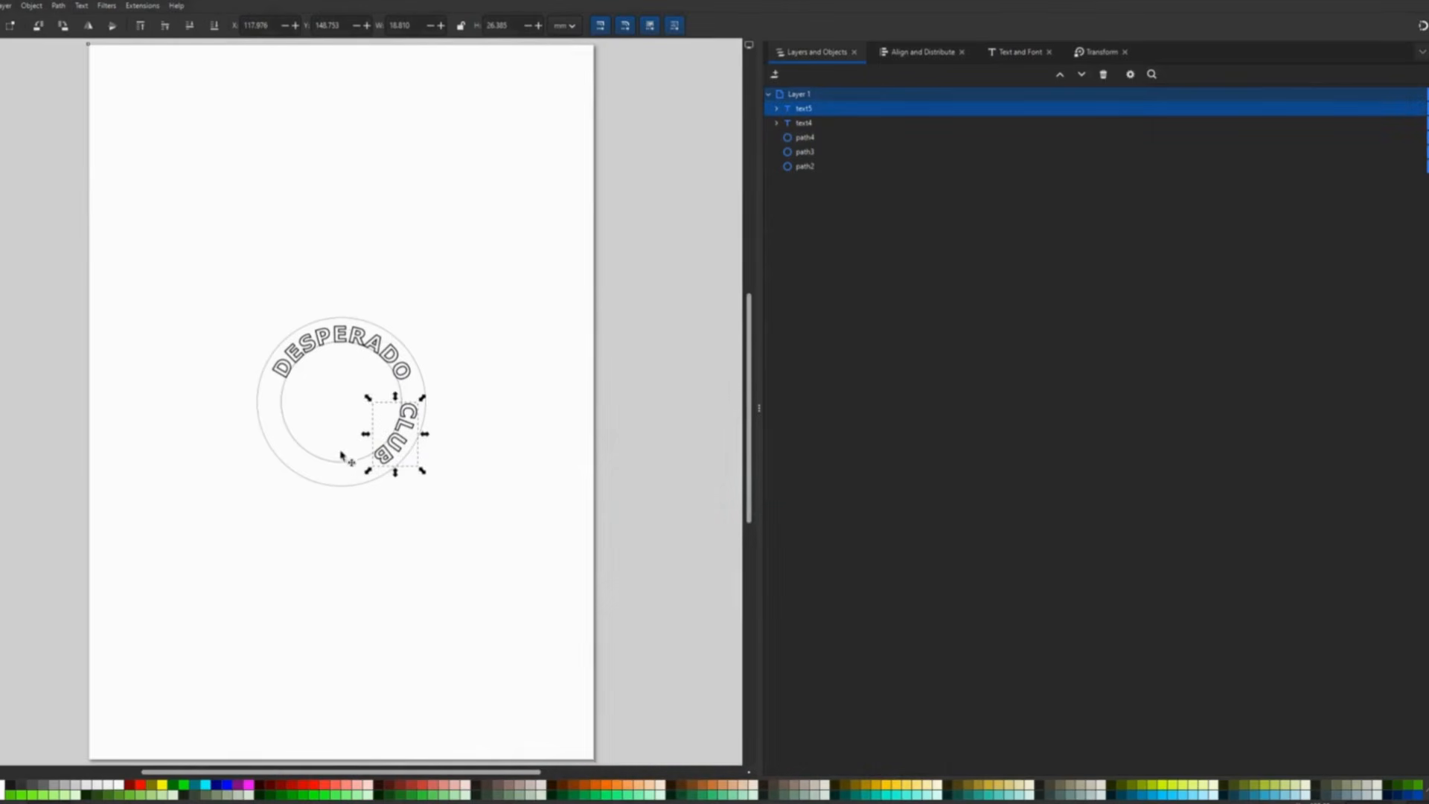
- Rotate circle path4 clockwise until CLUB is centred at the bottom of the ring, and clear the selection
click(805, 138)
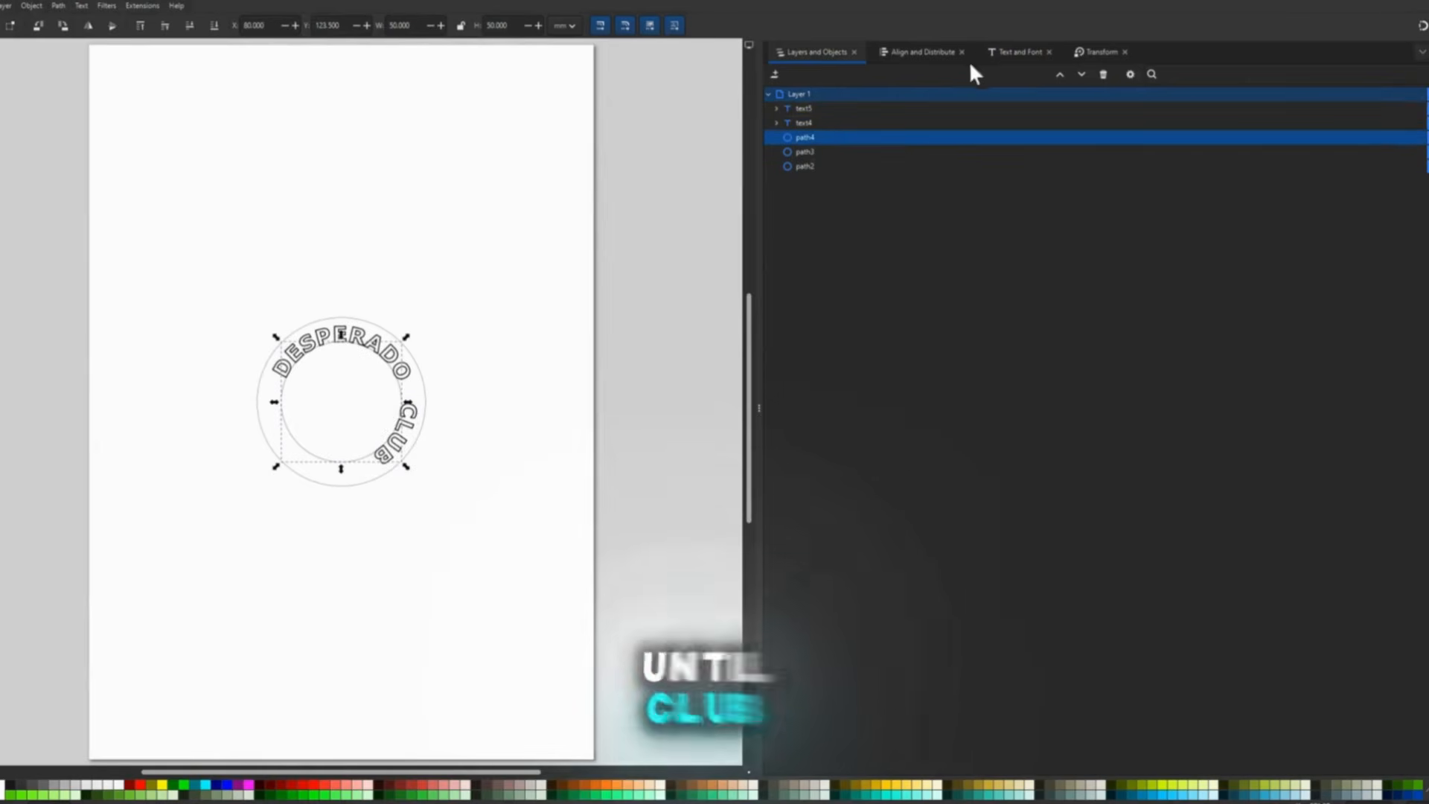
click(1091, 52)
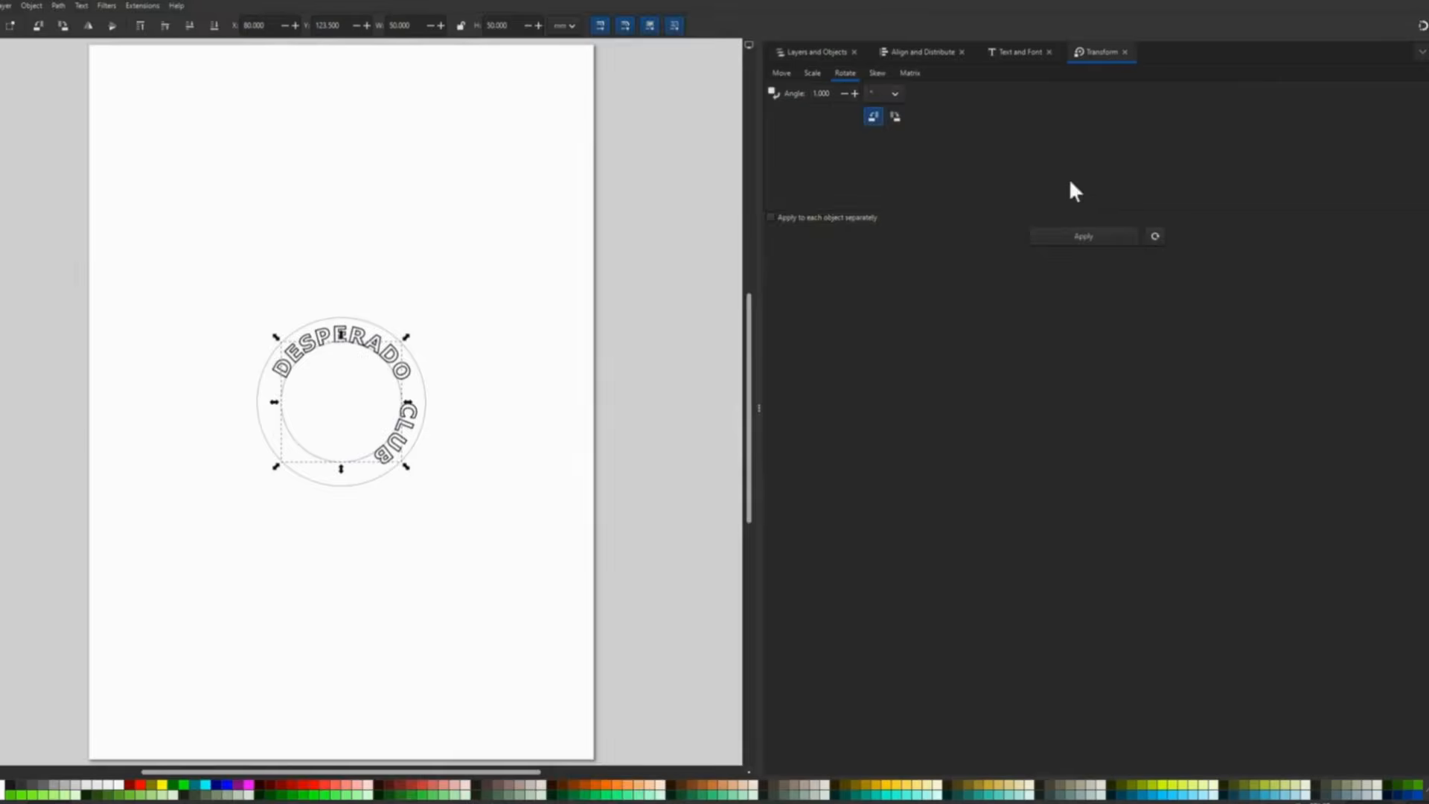
click(1056, 236)
click(1056, 238)
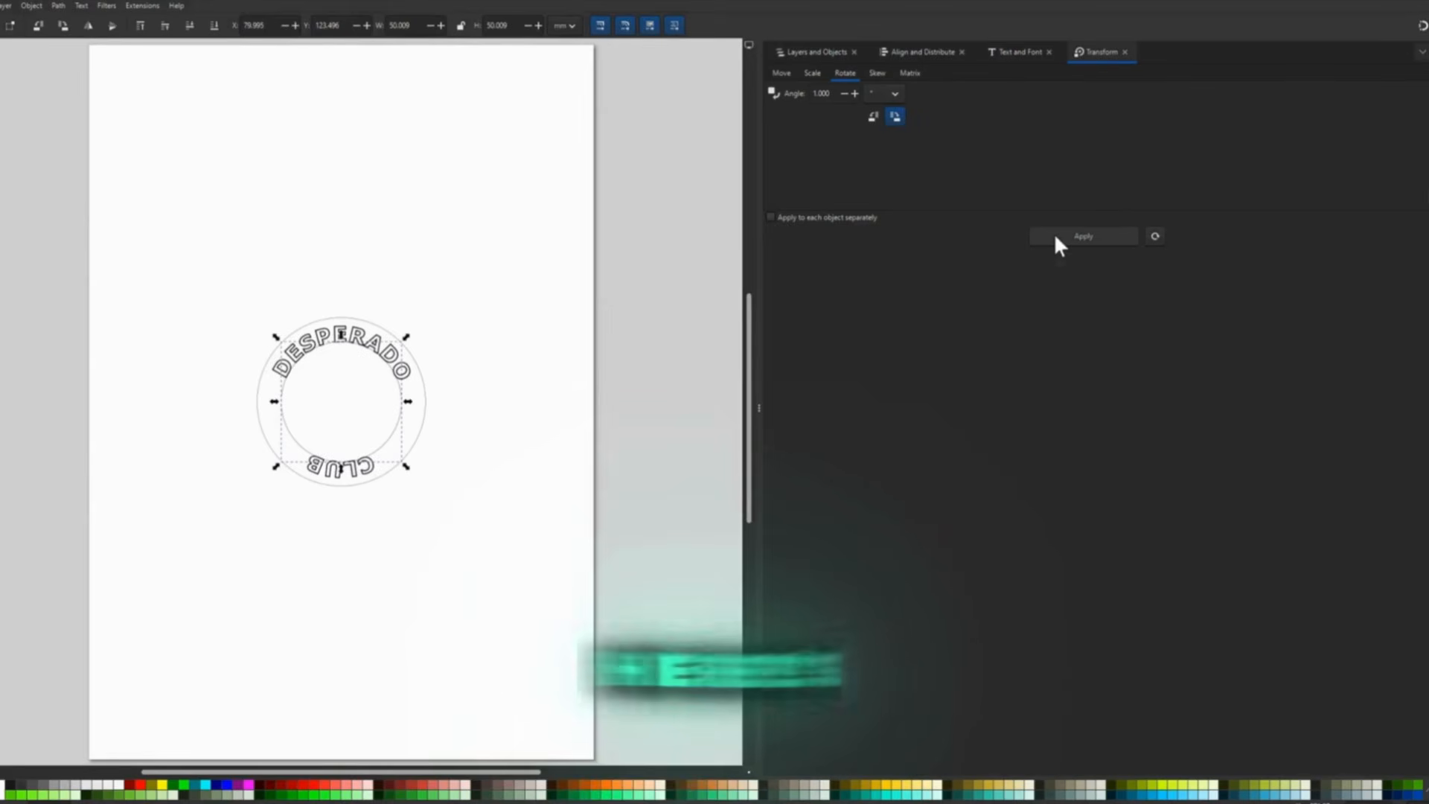
key(Escape)
- Inset circle path4 to flip the CLUB text onto the inner side of its curve
click(819, 54)
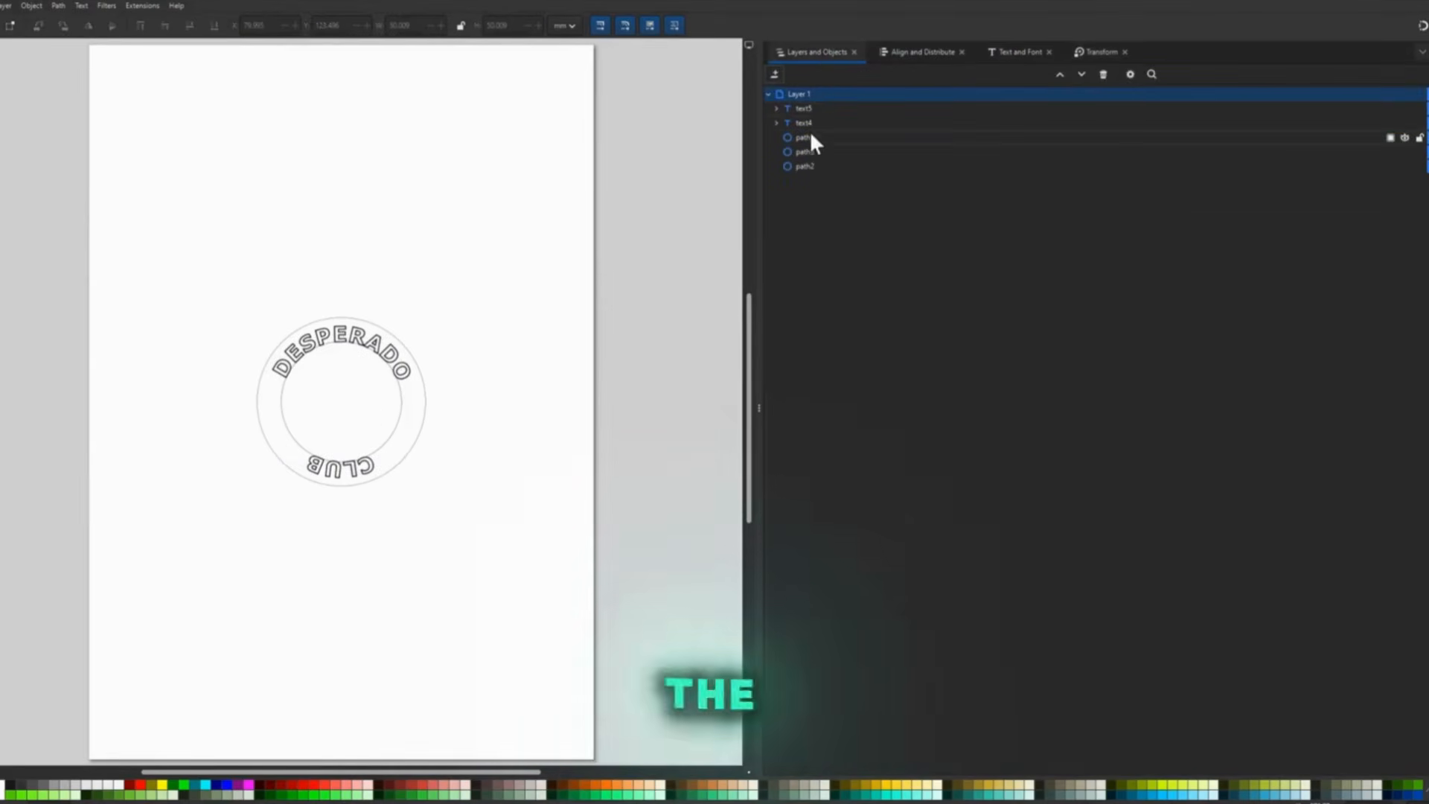
click(805, 139)
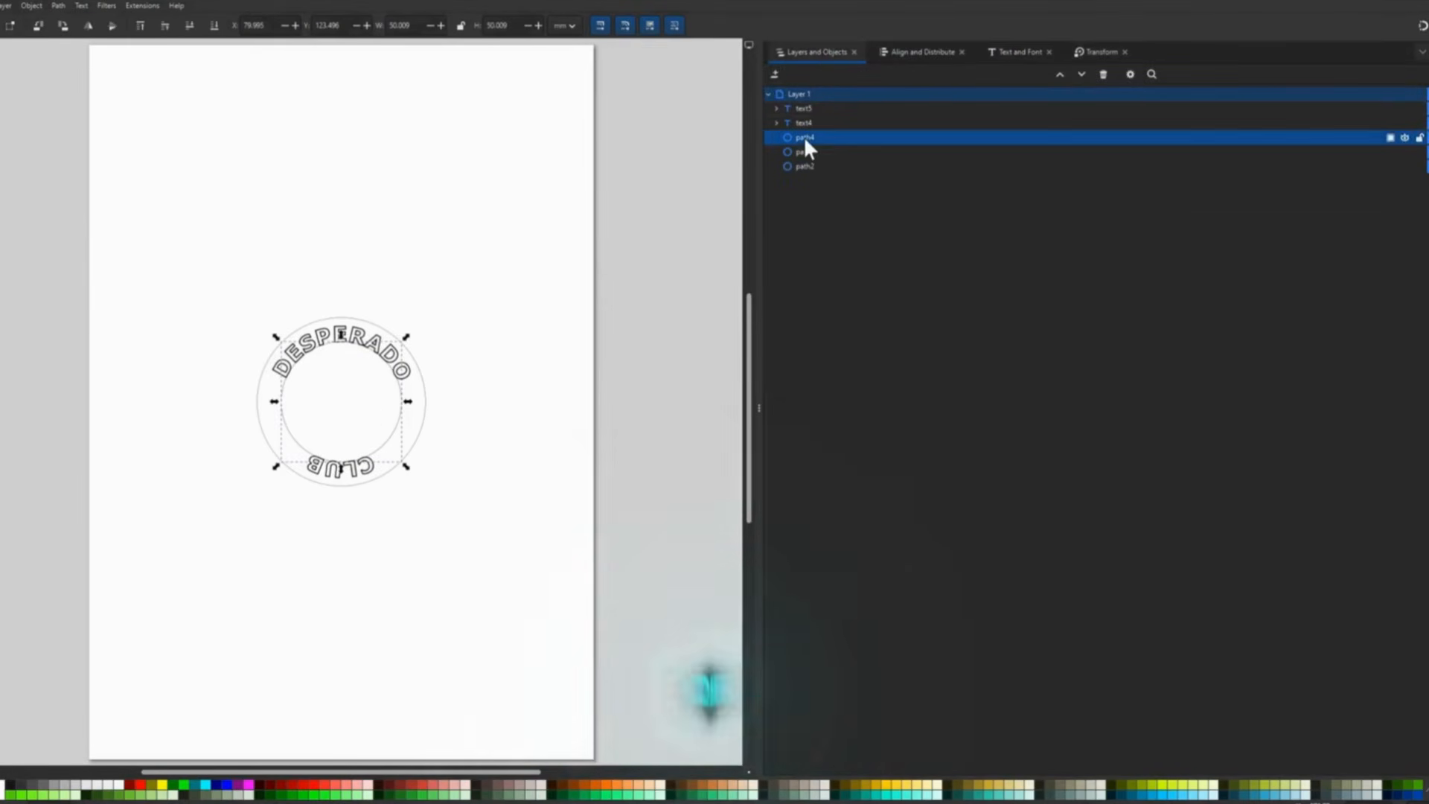
click(57, 6)
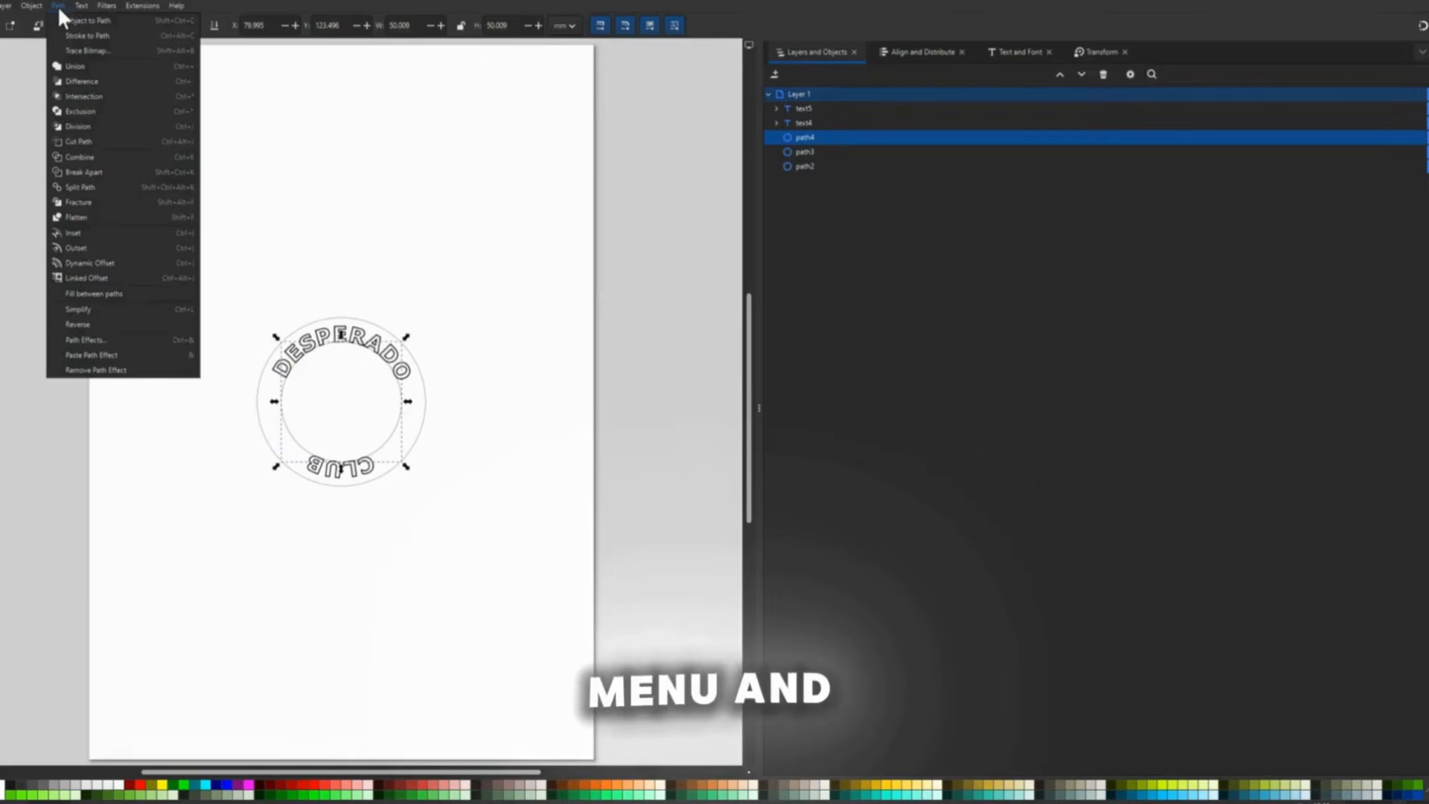
click(89, 234)
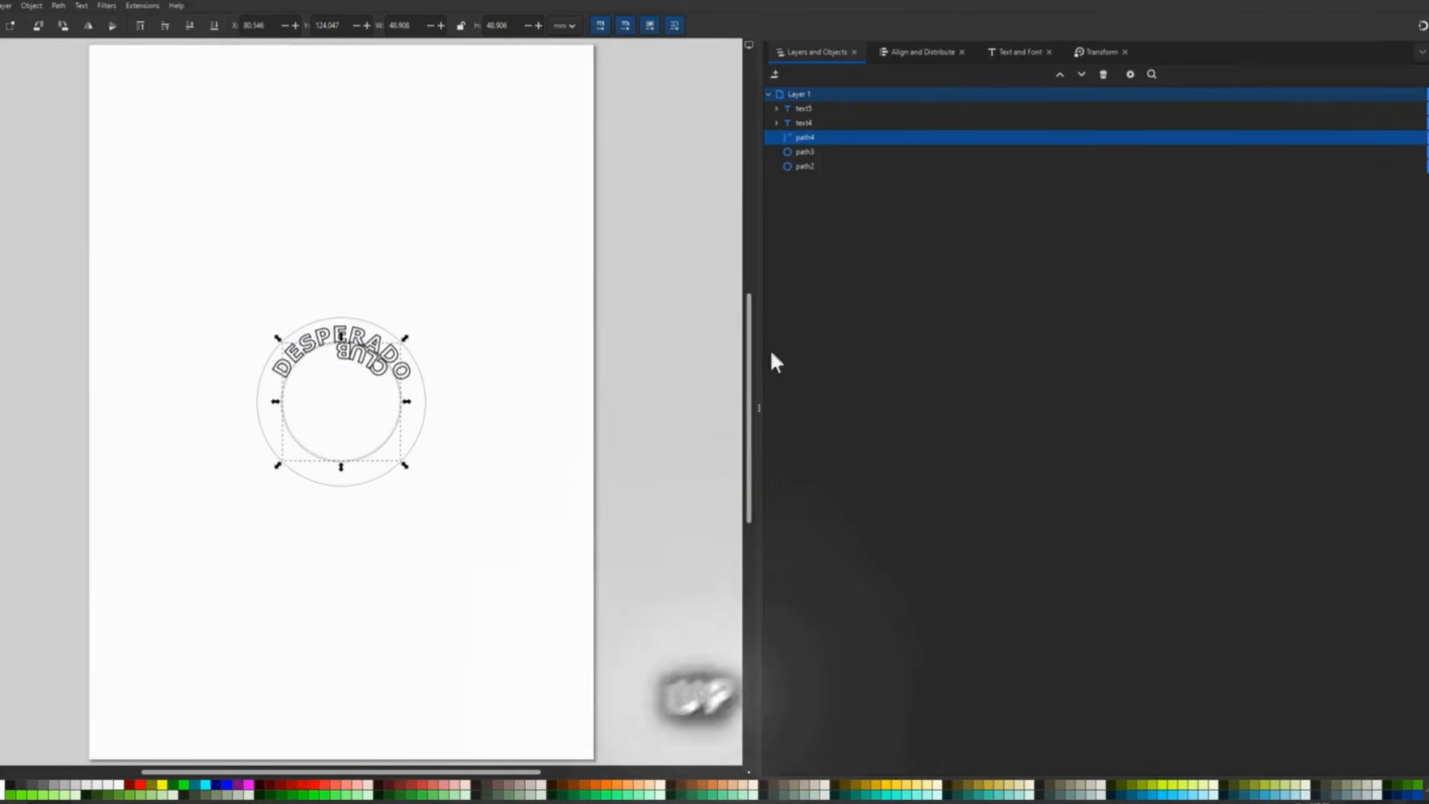
- Rotate circle path4 clockwise in 10° and 1° increments until the inward-facing CLUB text is centred at the bottom of the ring
click(1100, 54)
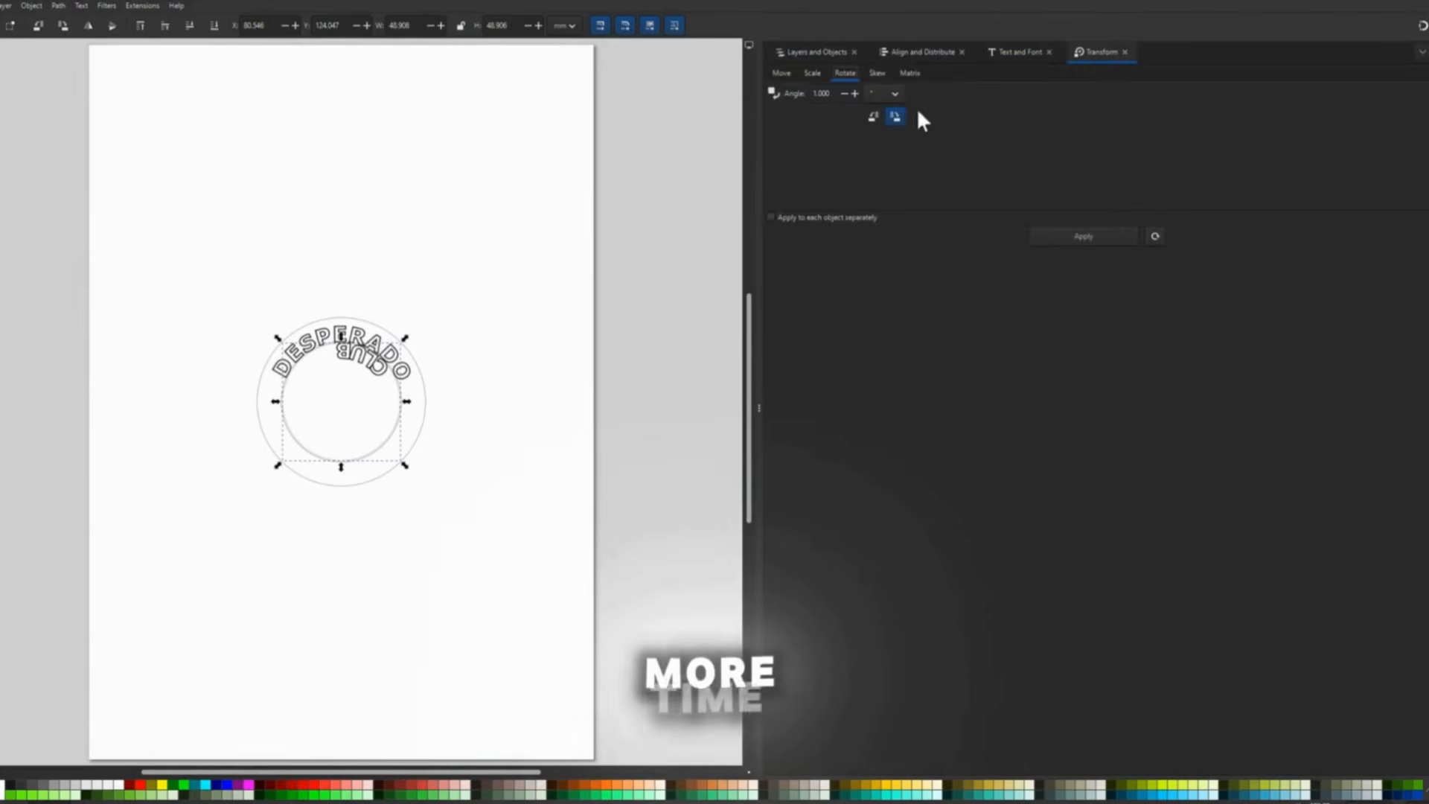
click(1087, 236)
click(1087, 236)
click(1087, 235)
click(1087, 235)
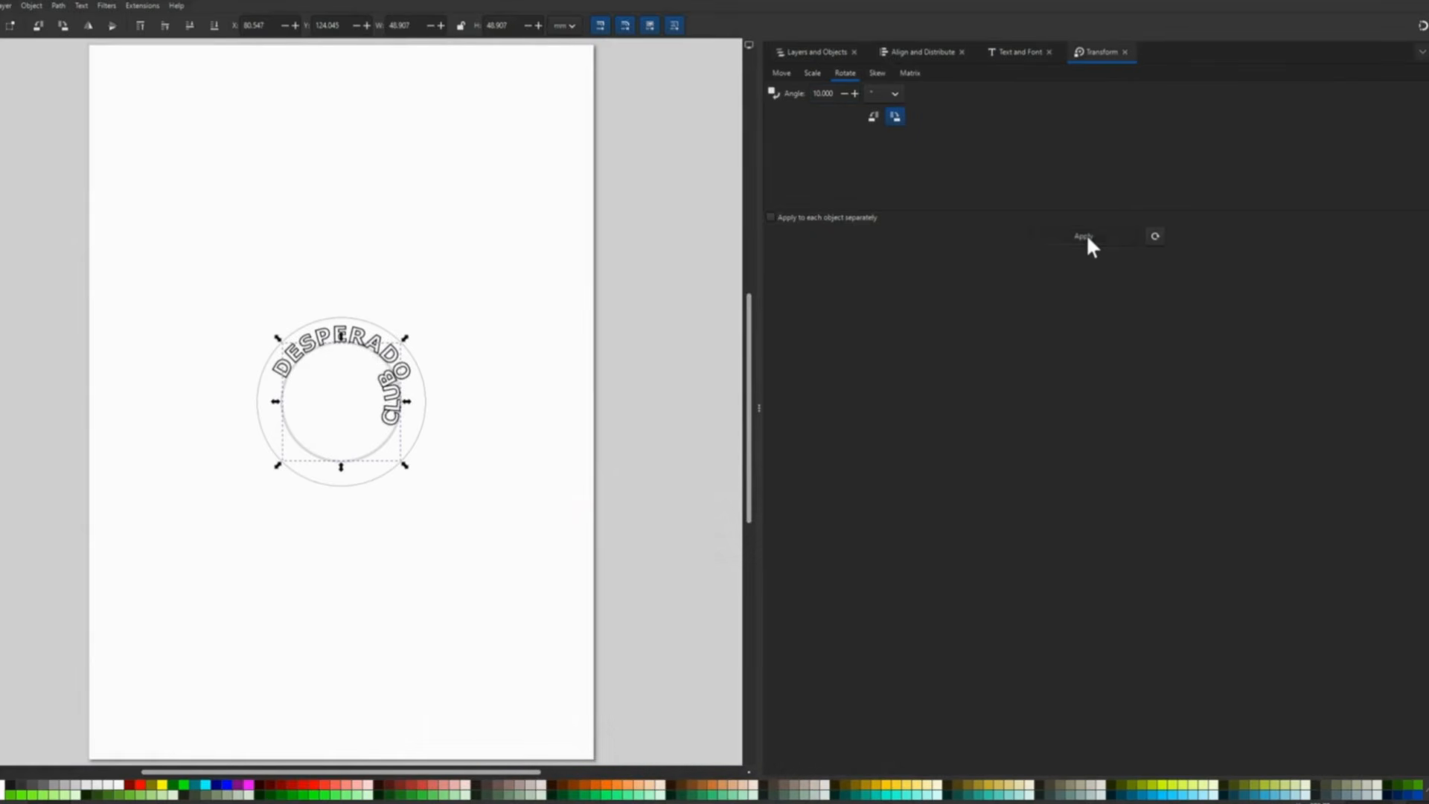
click(1087, 235)
click(1087, 235)
click(1086, 236)
click(1086, 237)
click(1085, 237)
click(1085, 236)
click(1084, 237)
click(1085, 237)
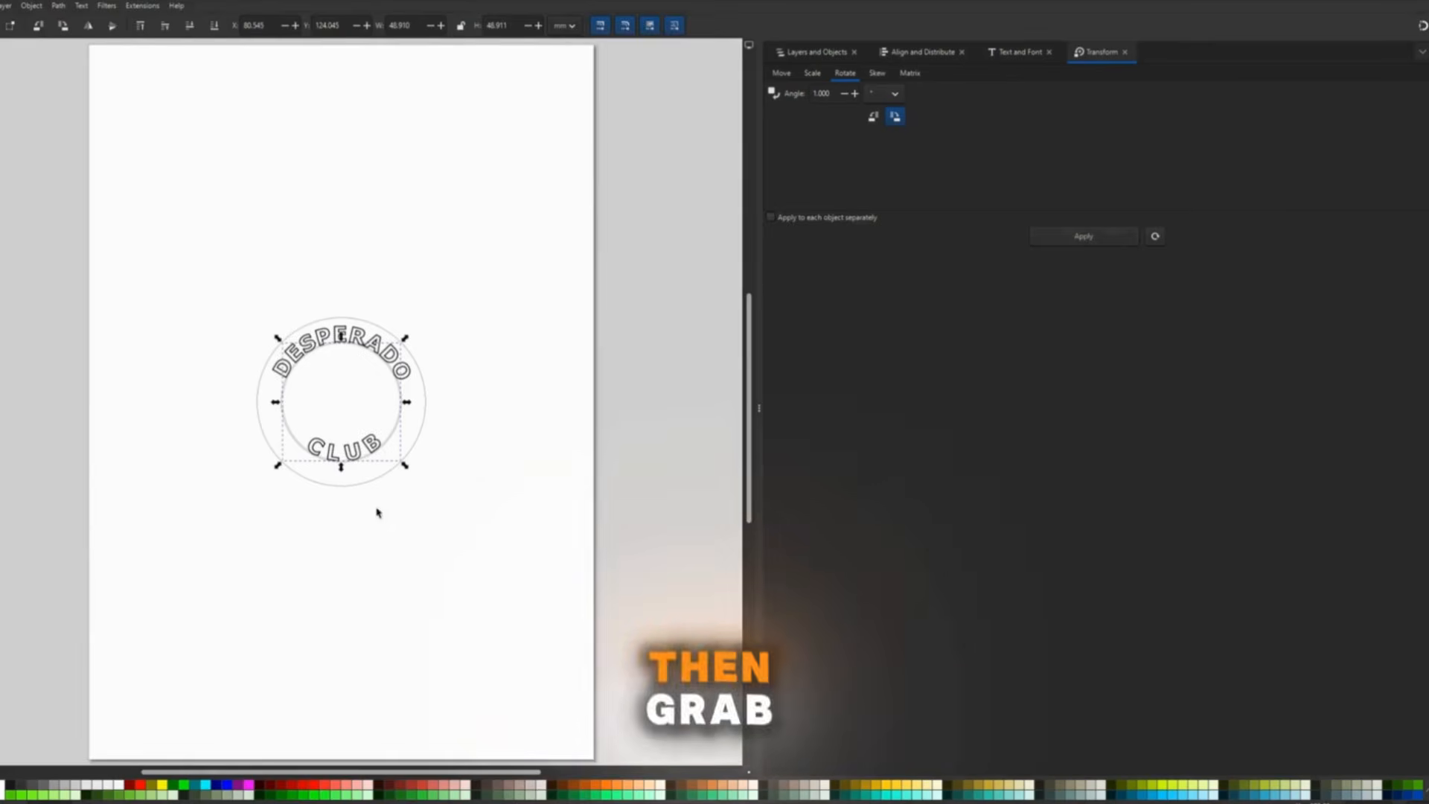
- Move the CLUB text down into the band between the inner and outer circles and centre it horizontally on the page
drag(357, 460, 355, 477)
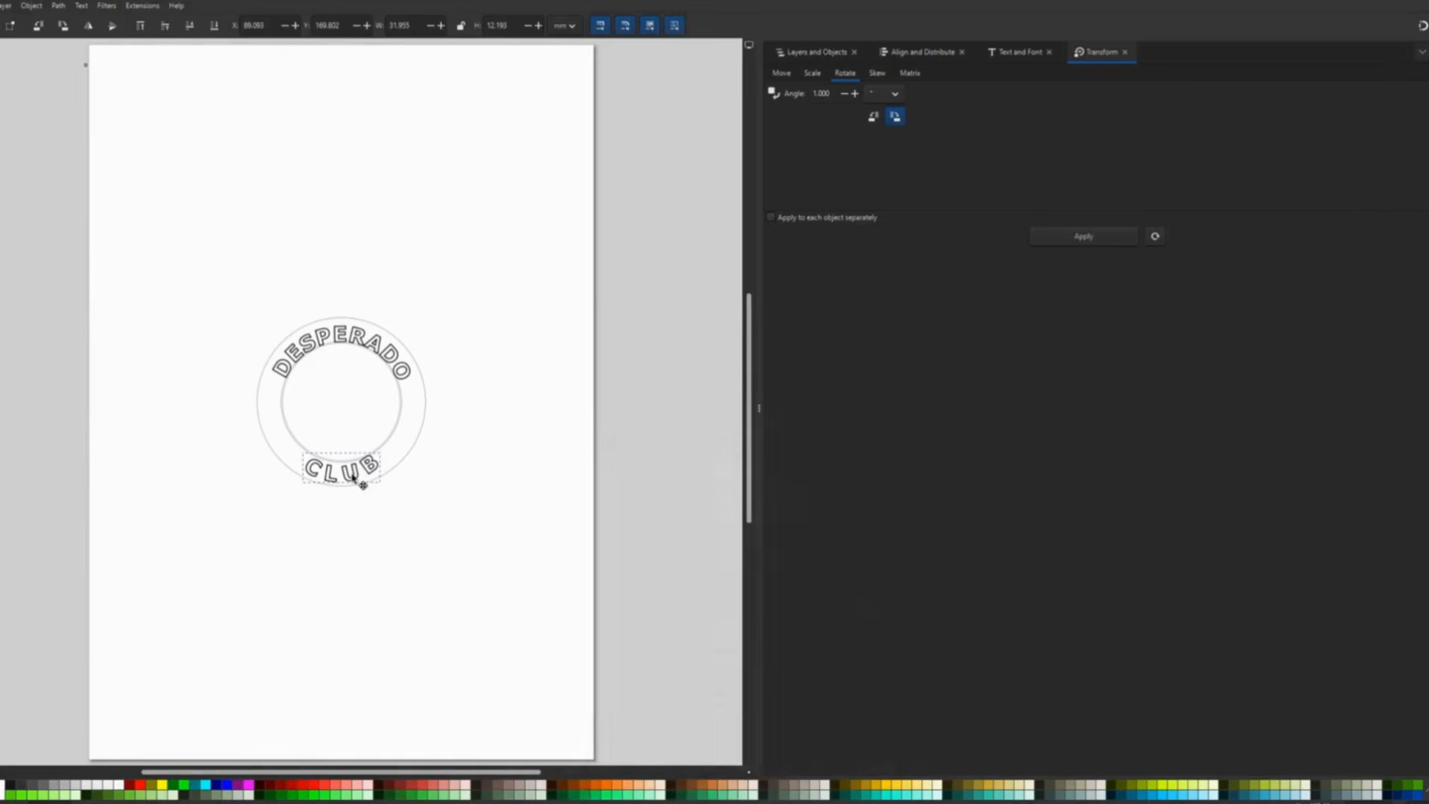
click(832, 54)
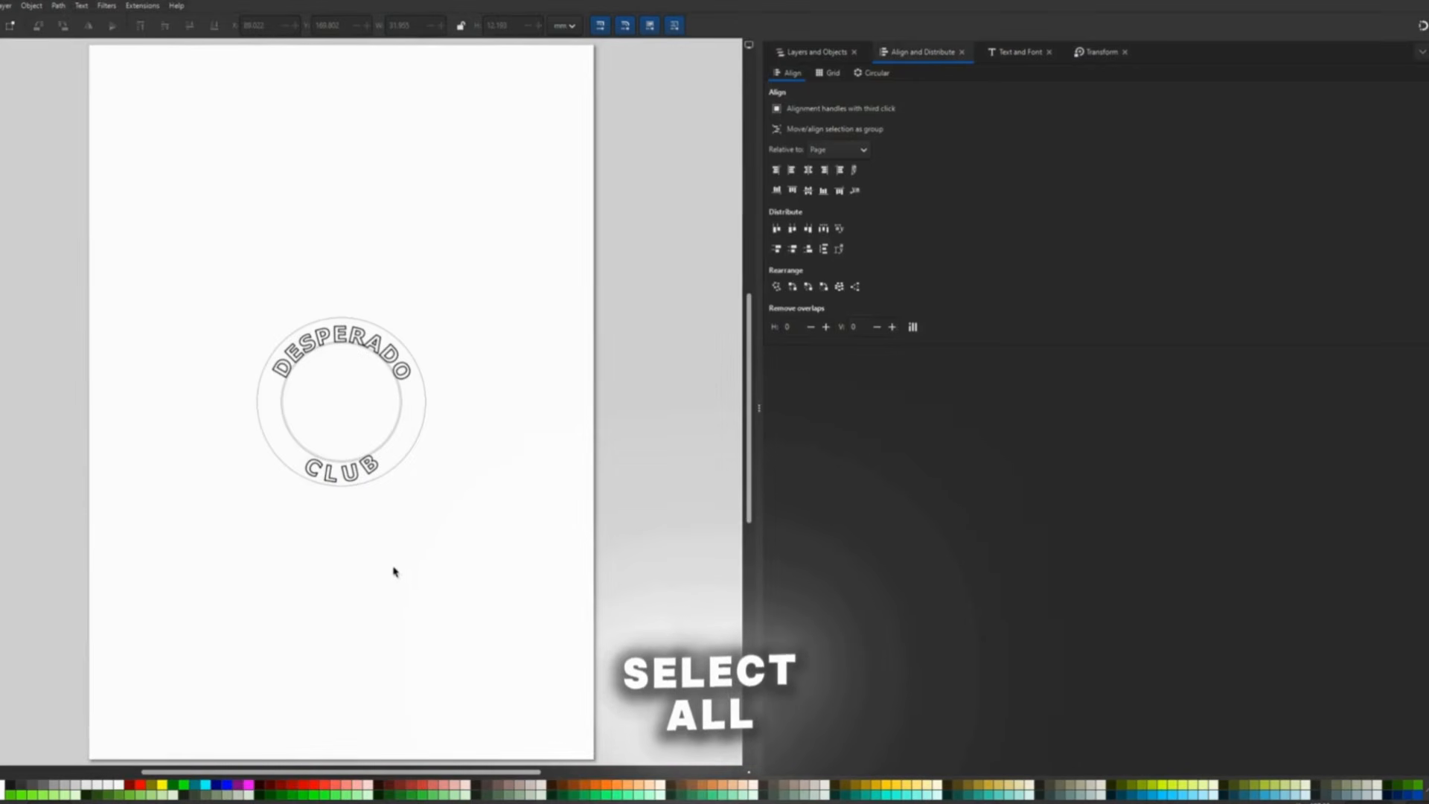
- Convert all objects to paths and check the CLUB and DESPERADO words as individual shapes
key(ctrl+a)
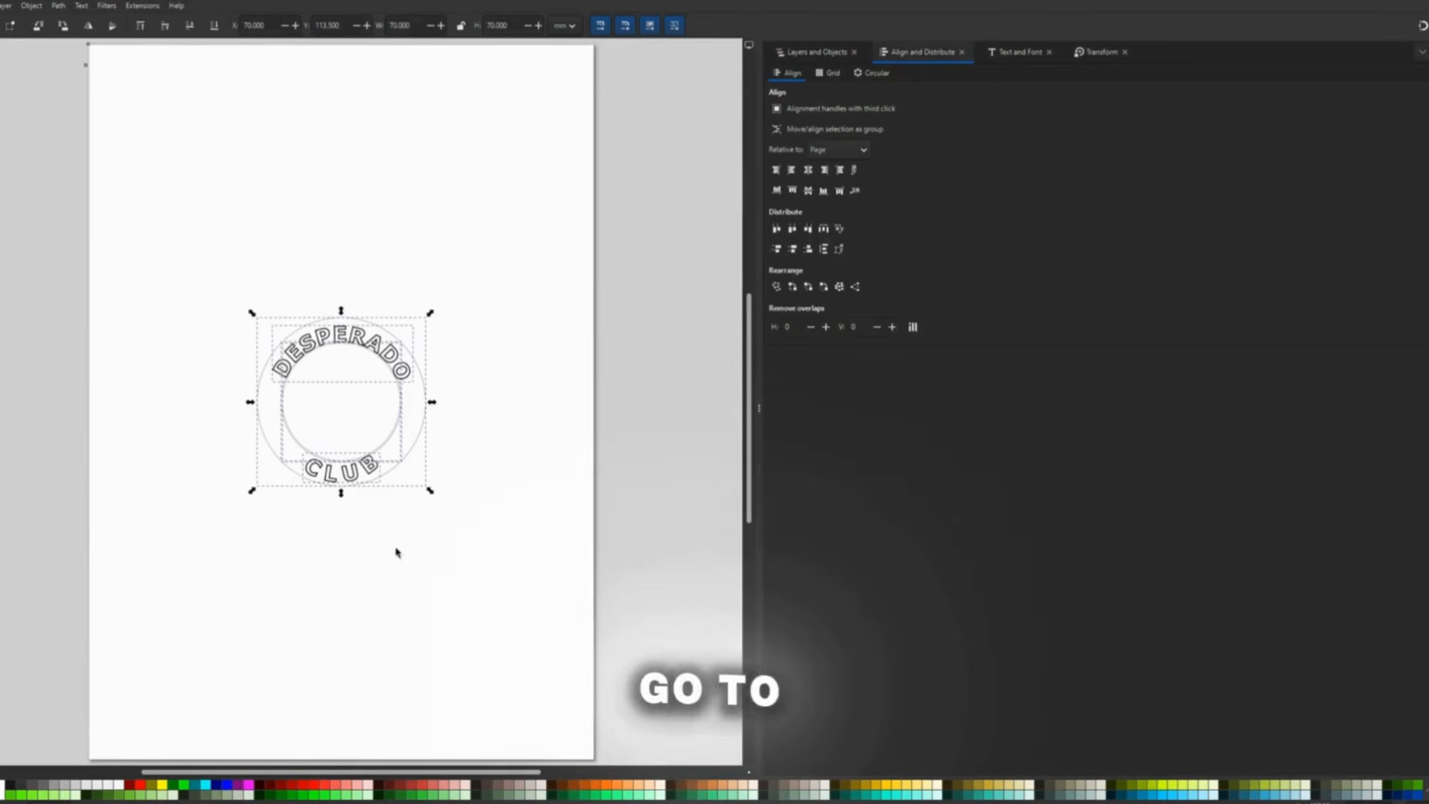
click(58, 6)
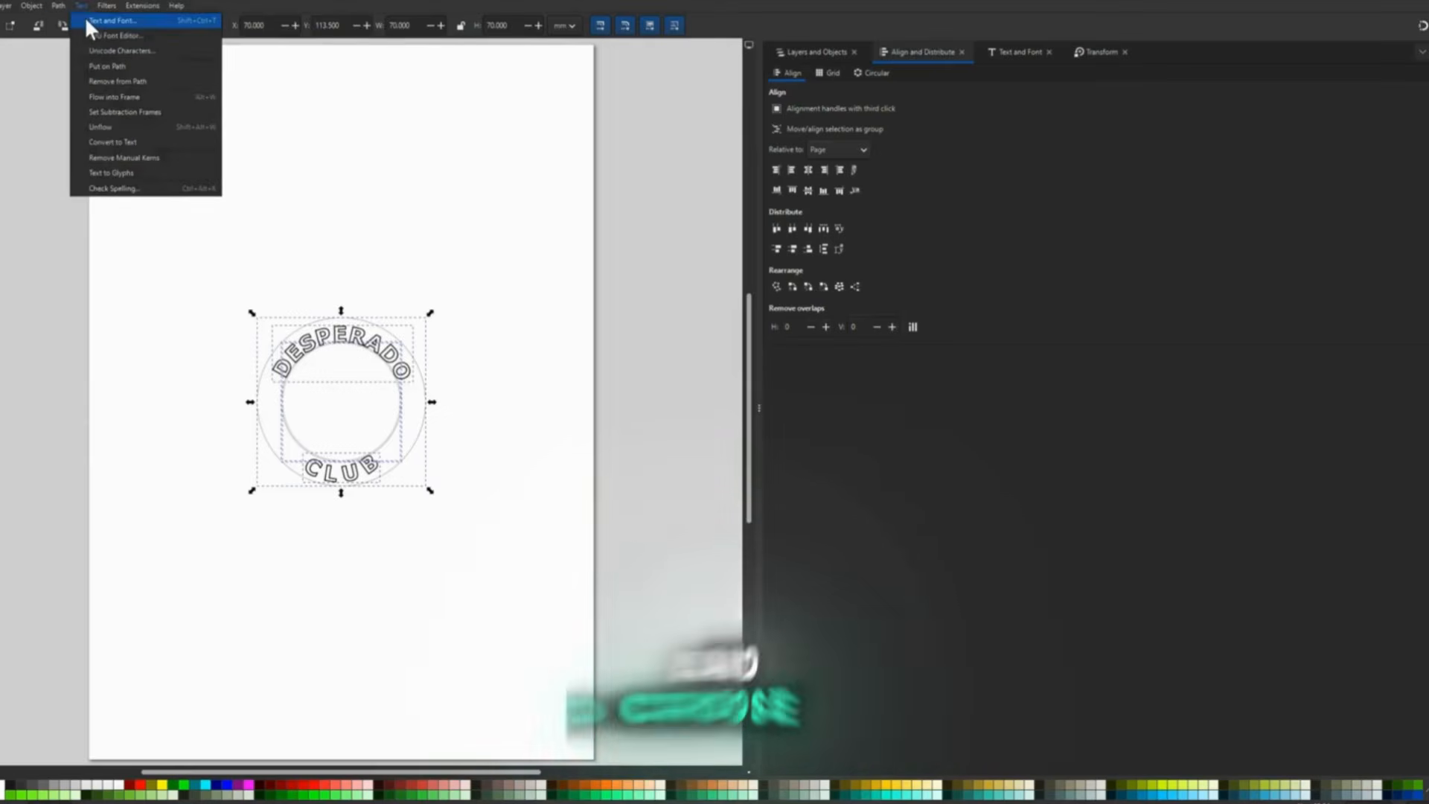
click(64, 22)
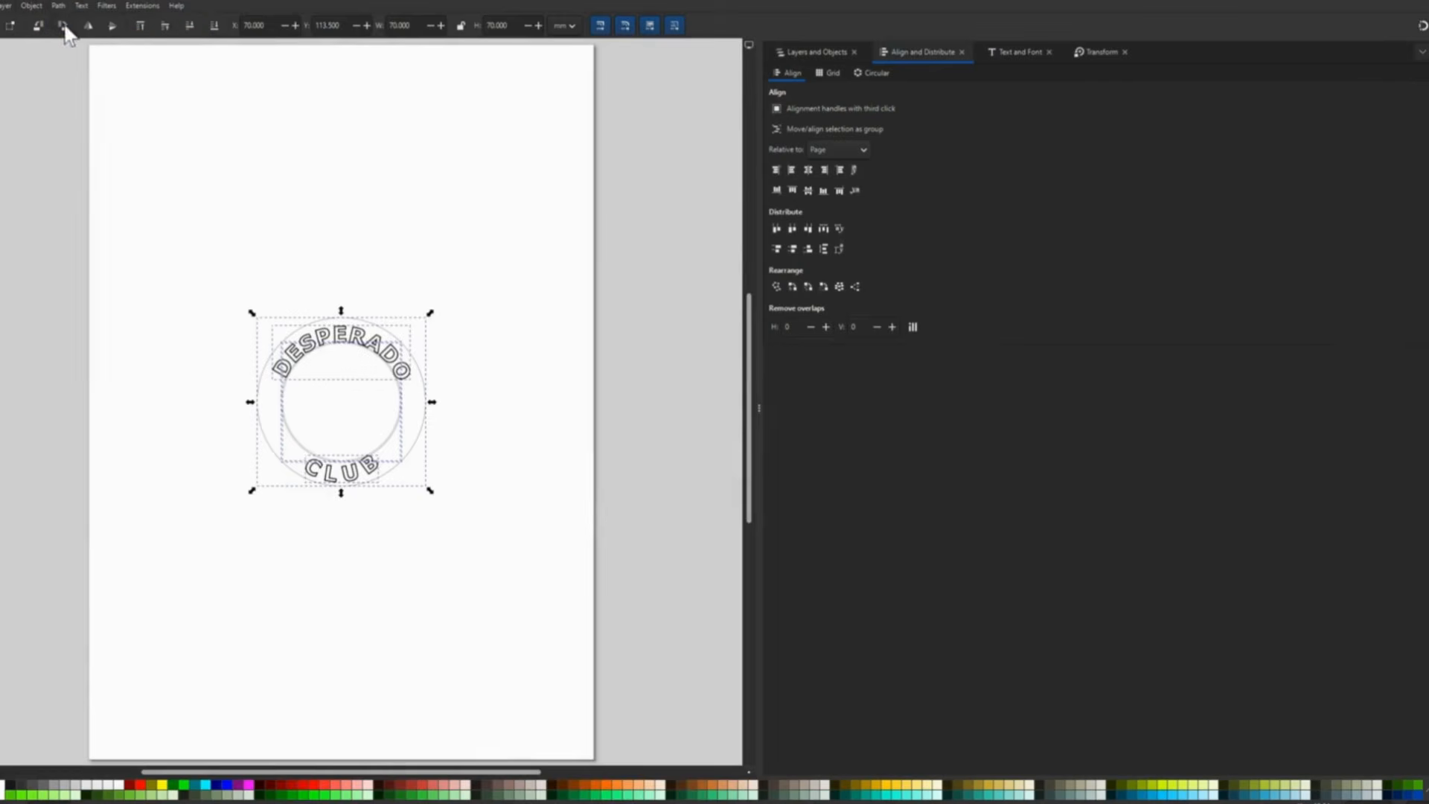
click(296, 506)
click(350, 476)
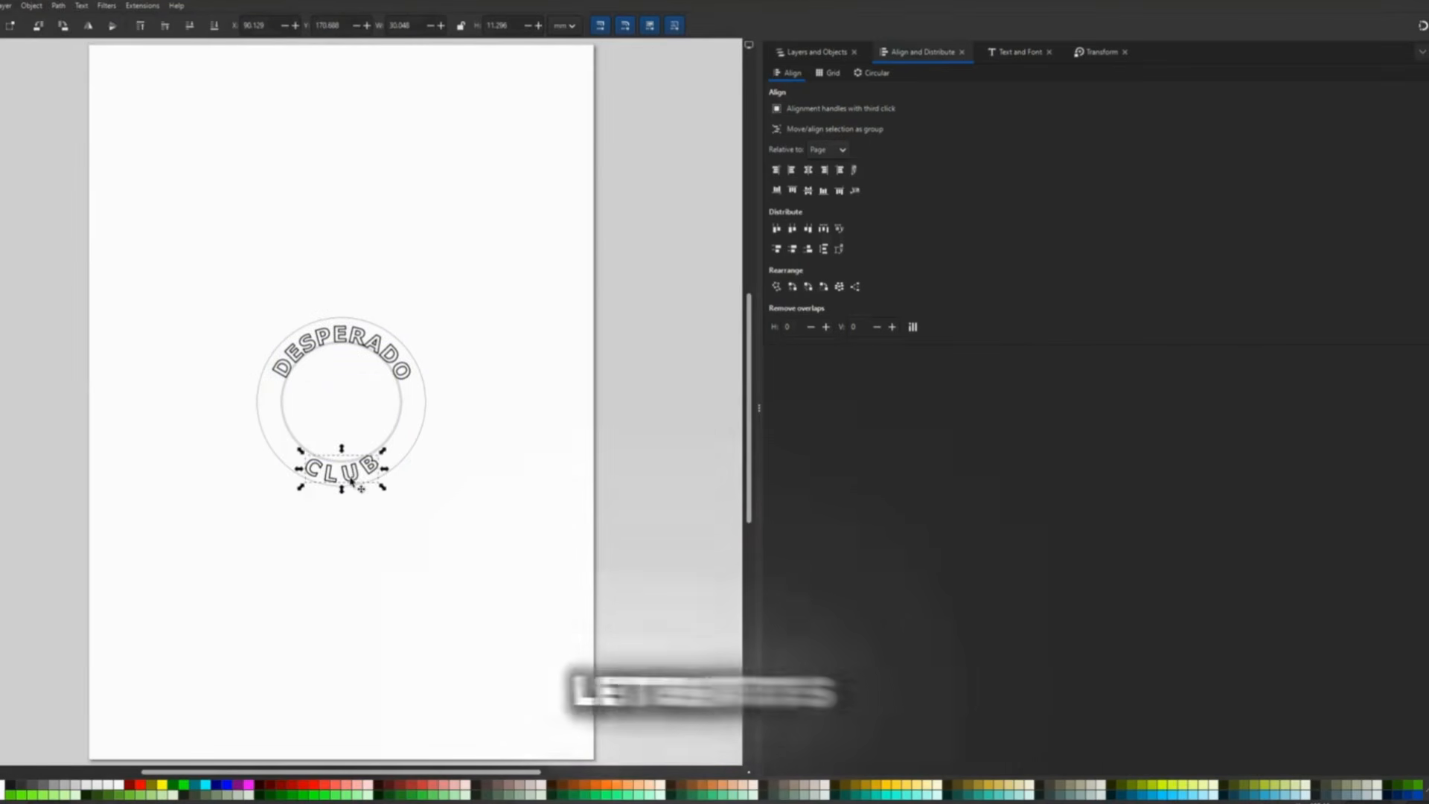
click(311, 348)
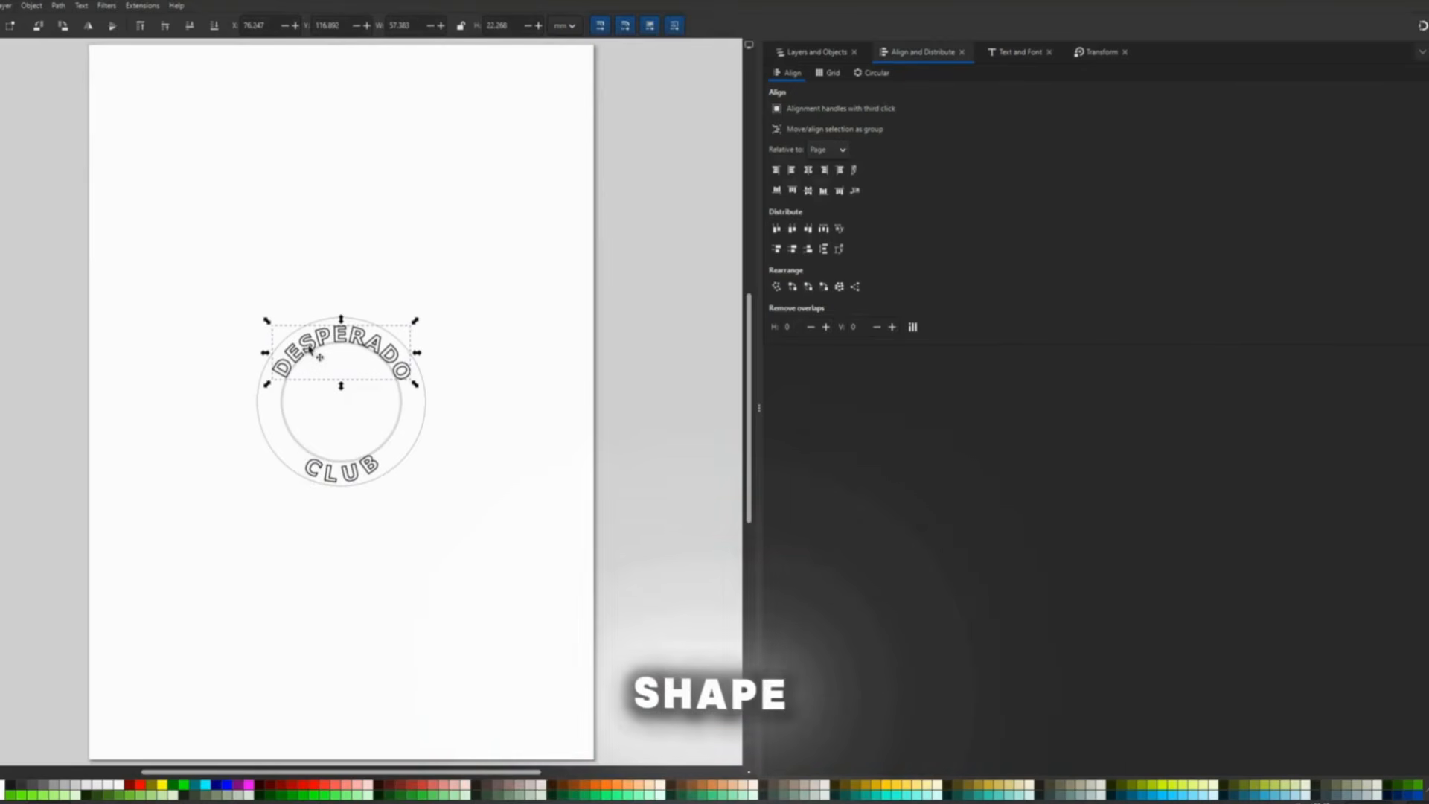
- Delete the inner guide circles path3 and path4, keeping the two words and the outer circle
click(296, 442)
click(815, 52)
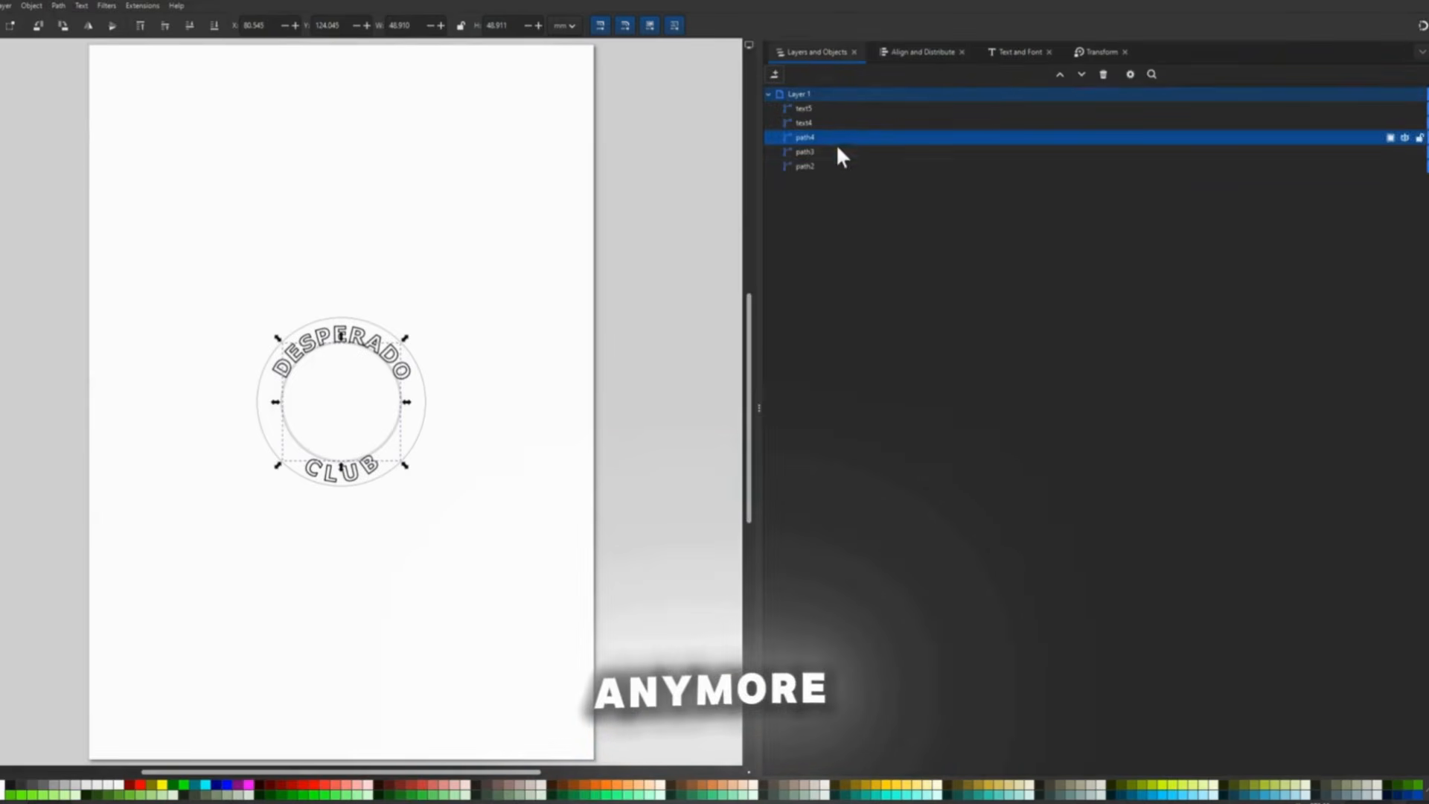
click(819, 151)
shift+click(815, 140)
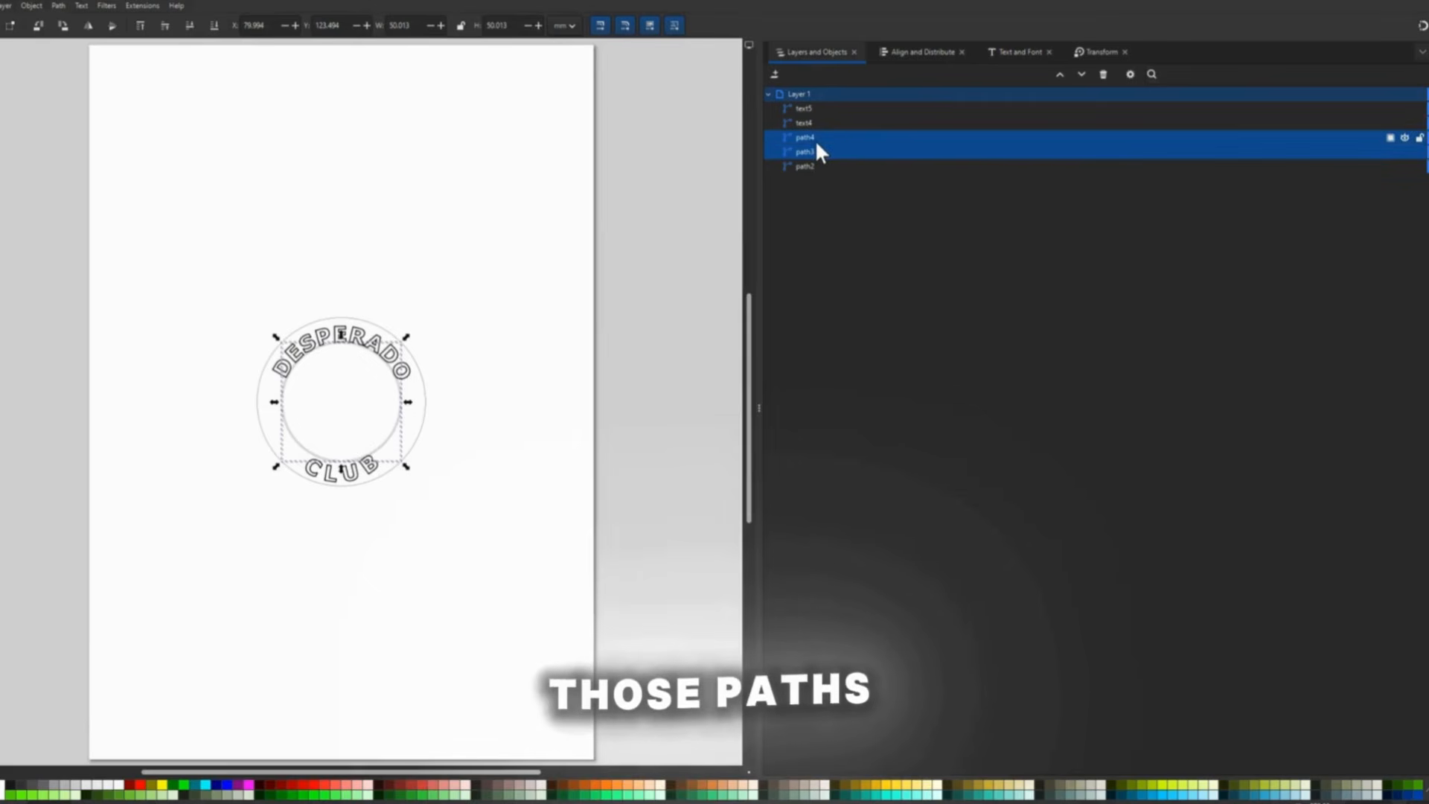
key(Delete)
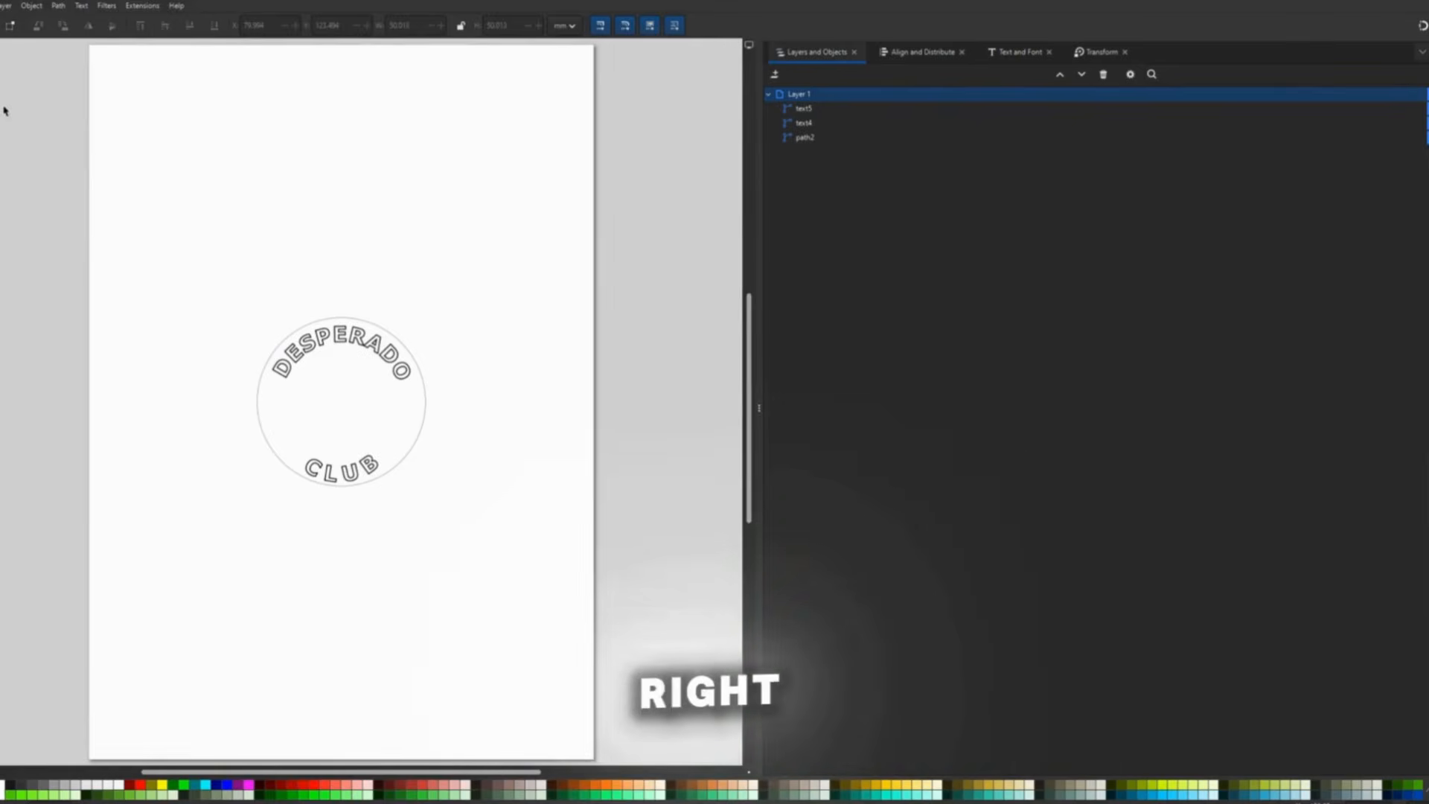
- Save the drawing in the DClub Token folder as a Desktop Cutting Plotter (AutoCAD DXF R14) file
click(3, 8)
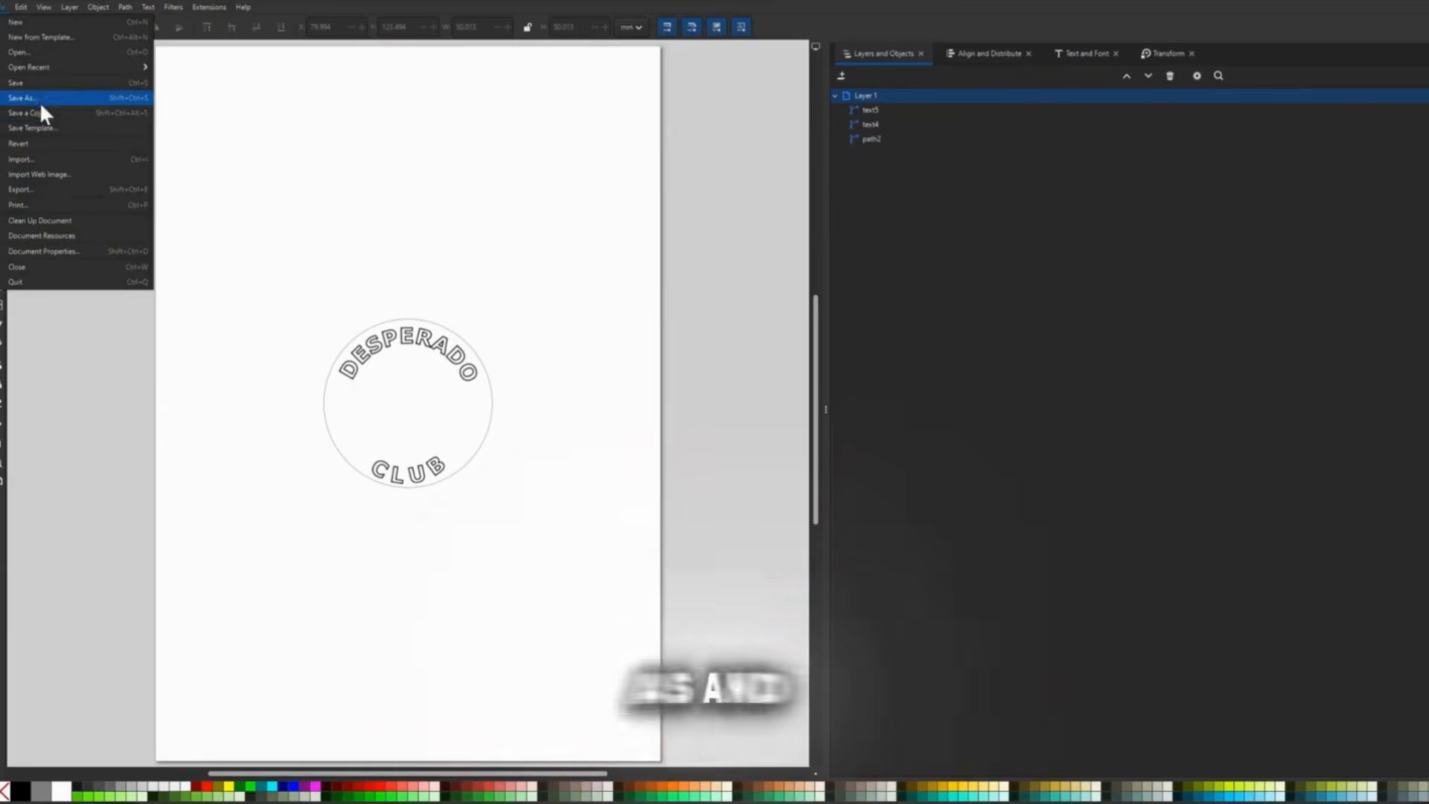
click(39, 99)
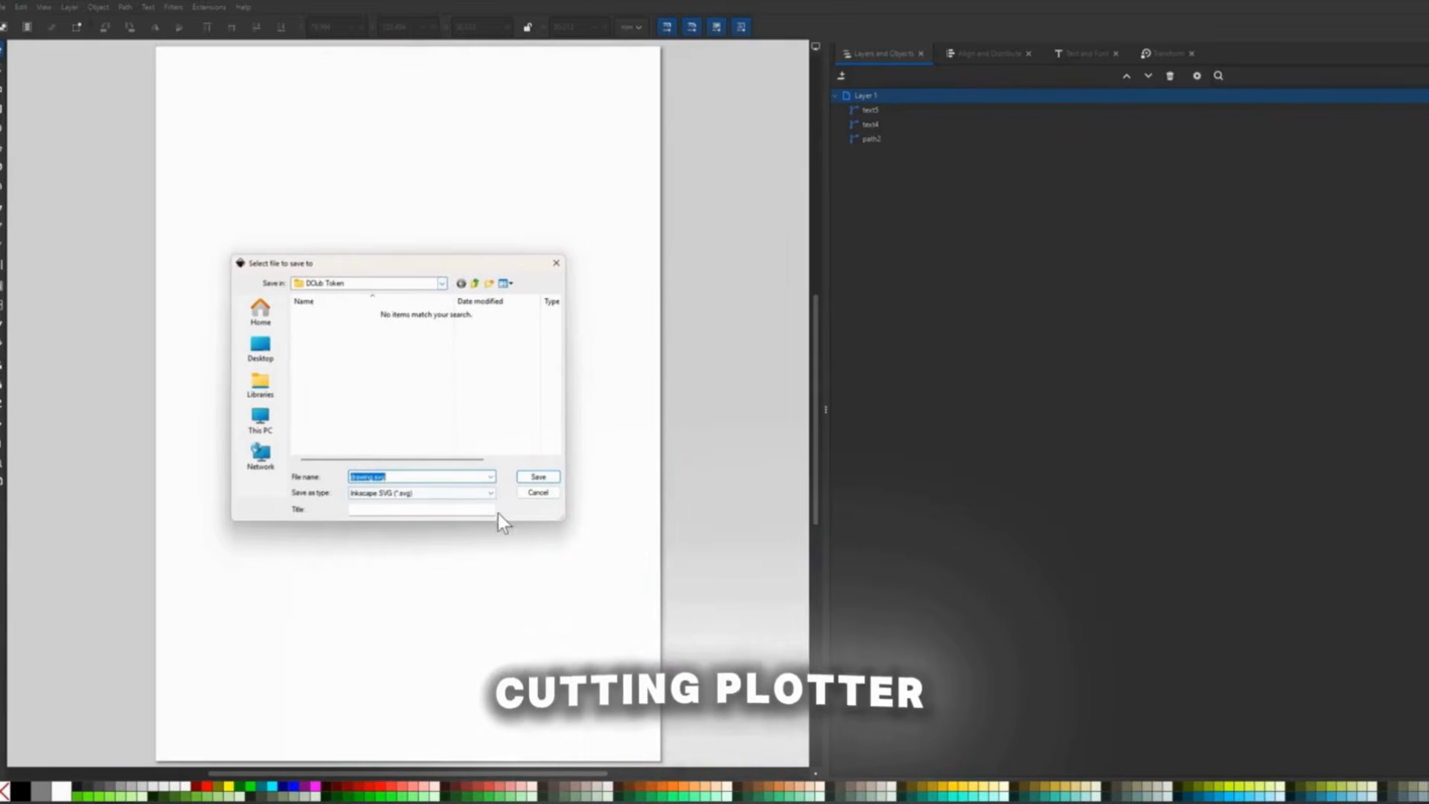
click(491, 494)
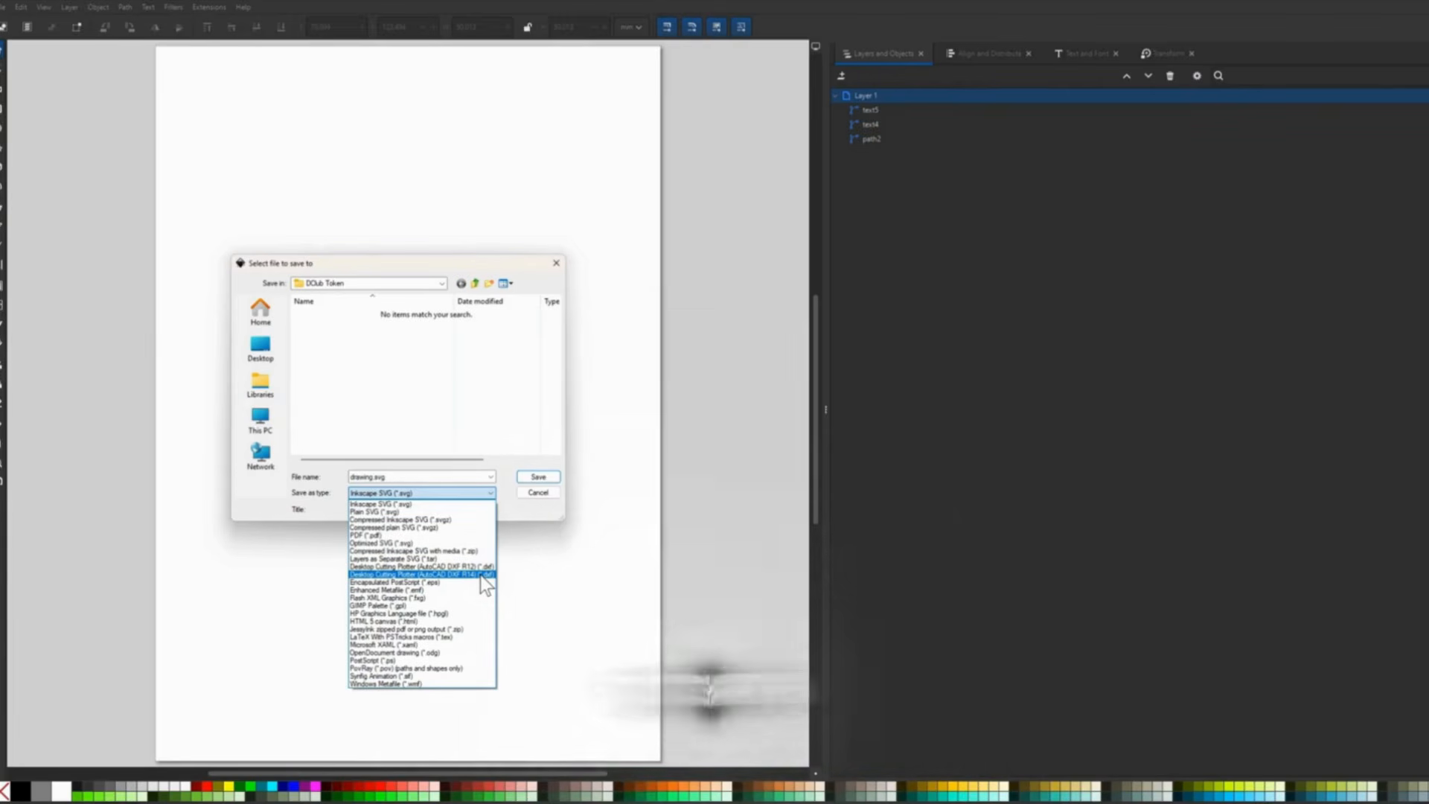
click(481, 576)
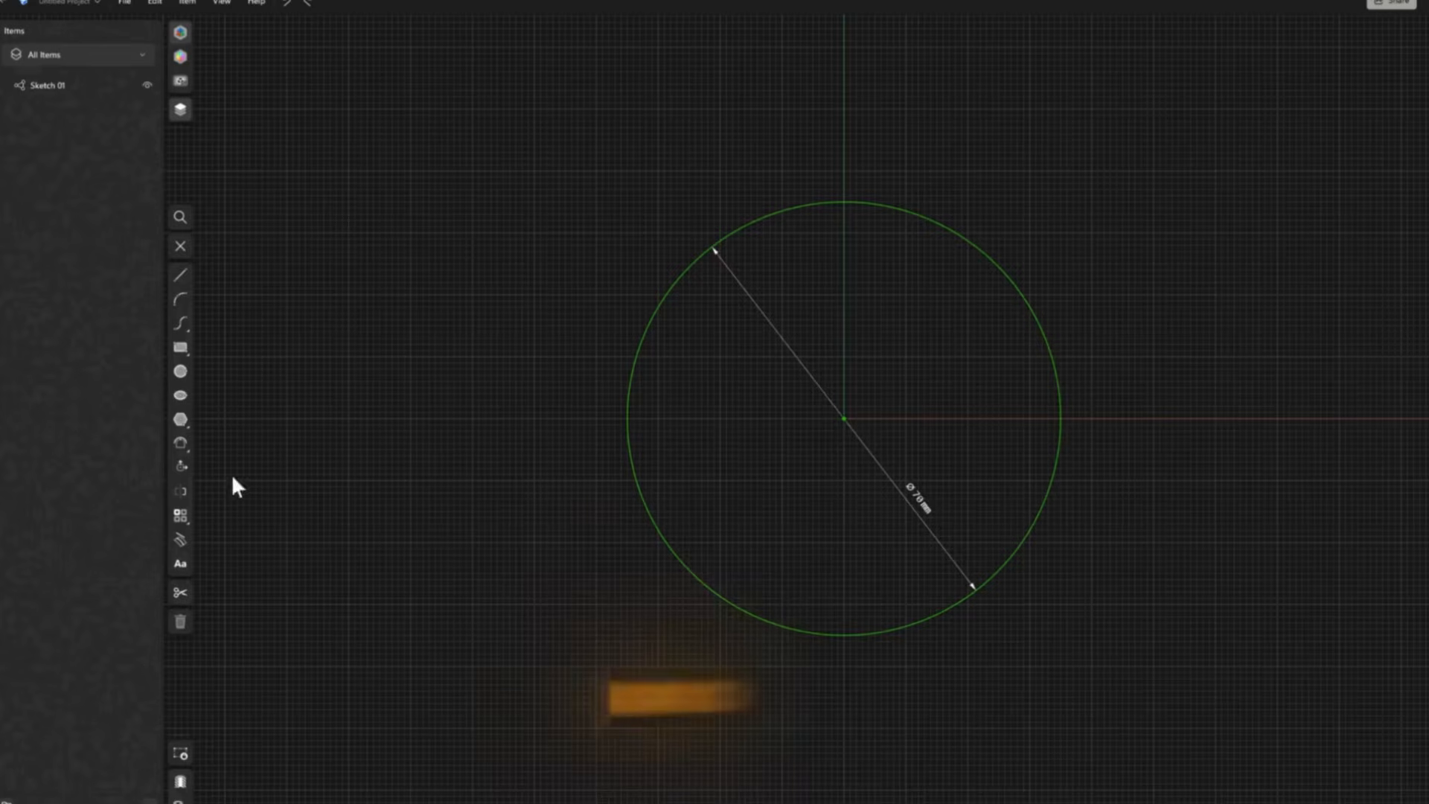
- Switch to Shapr3D, finish the 70 mm circle sketch, import the DXF drawing and move it onto the circle at the origin
key(Escape)
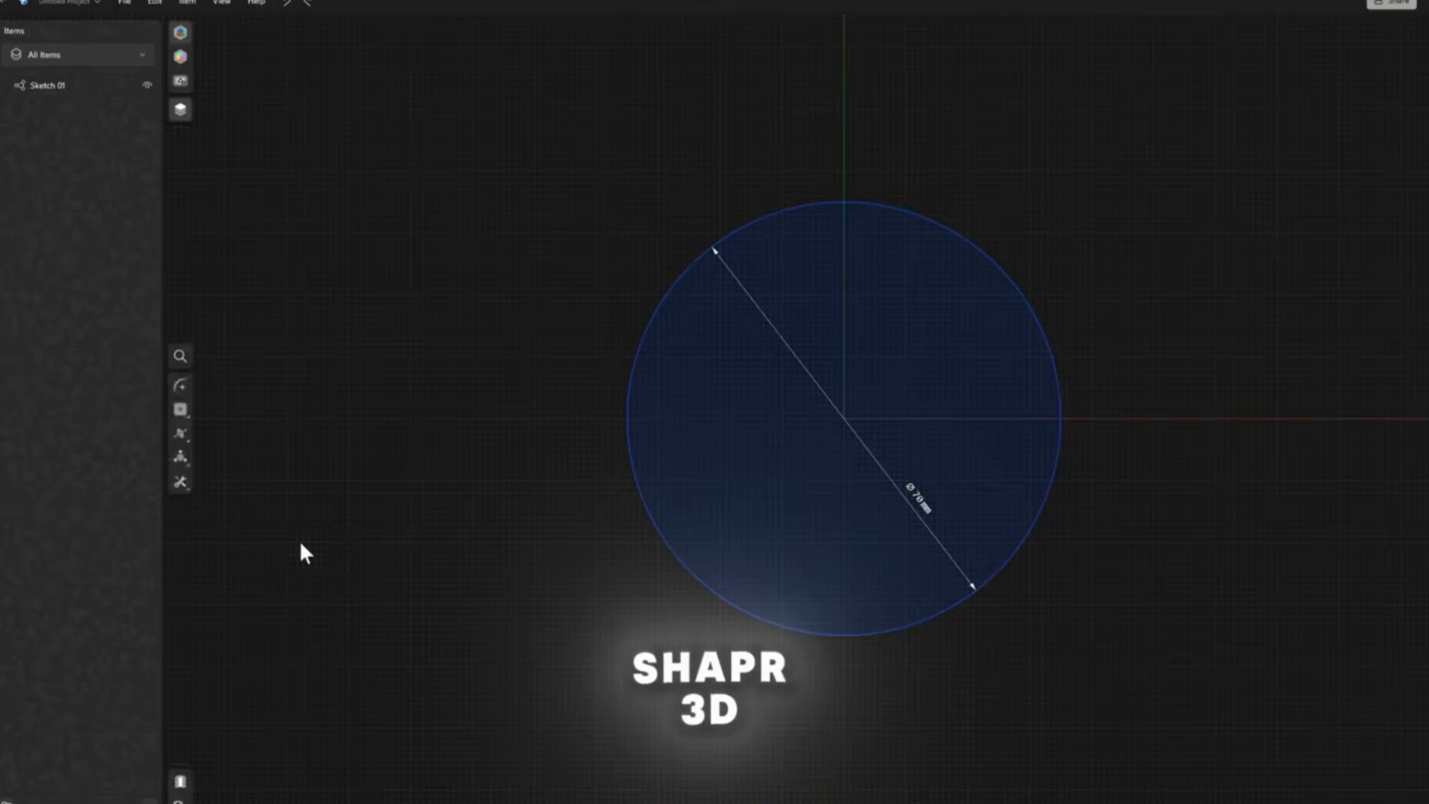
click(174, 414)
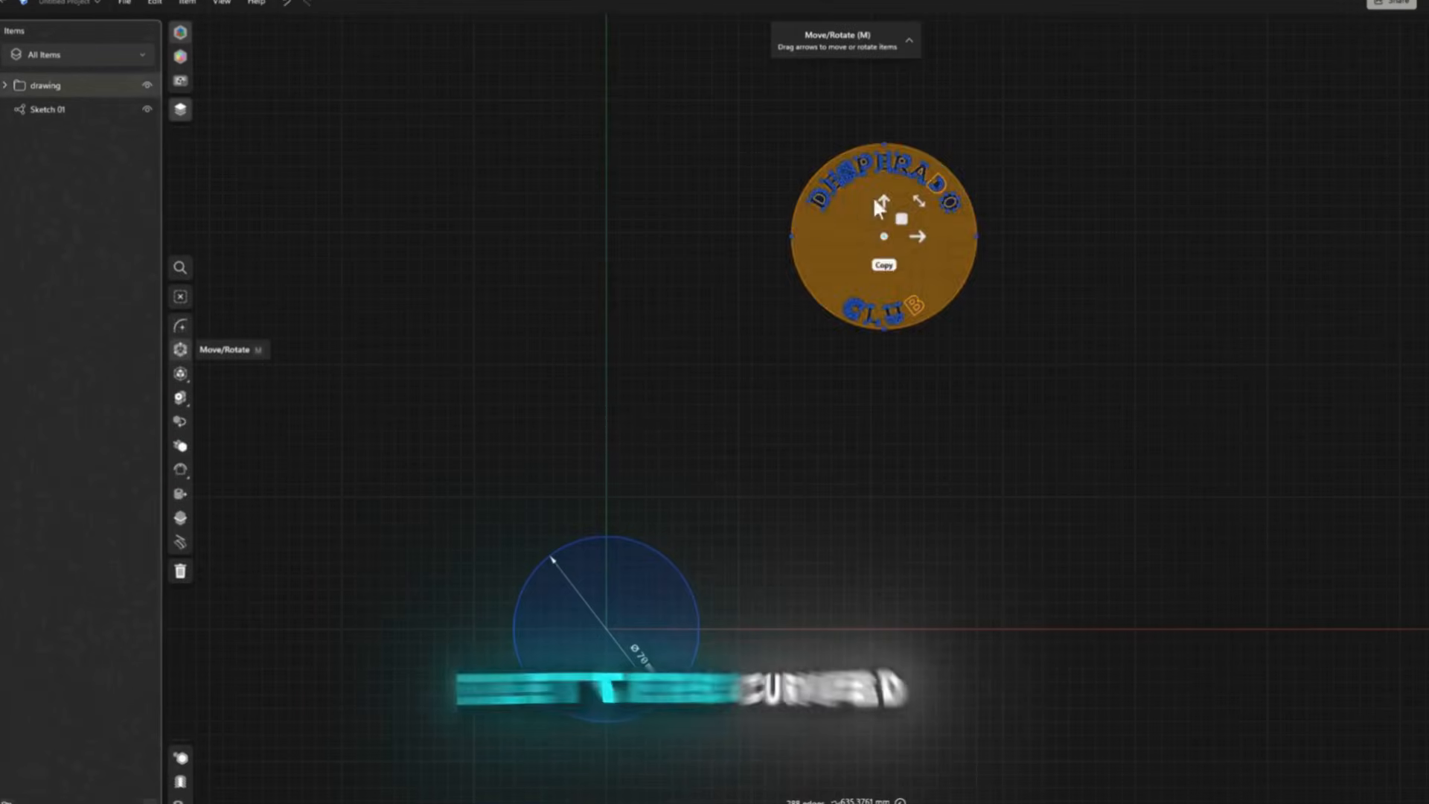
drag(873, 195, 647, 633)
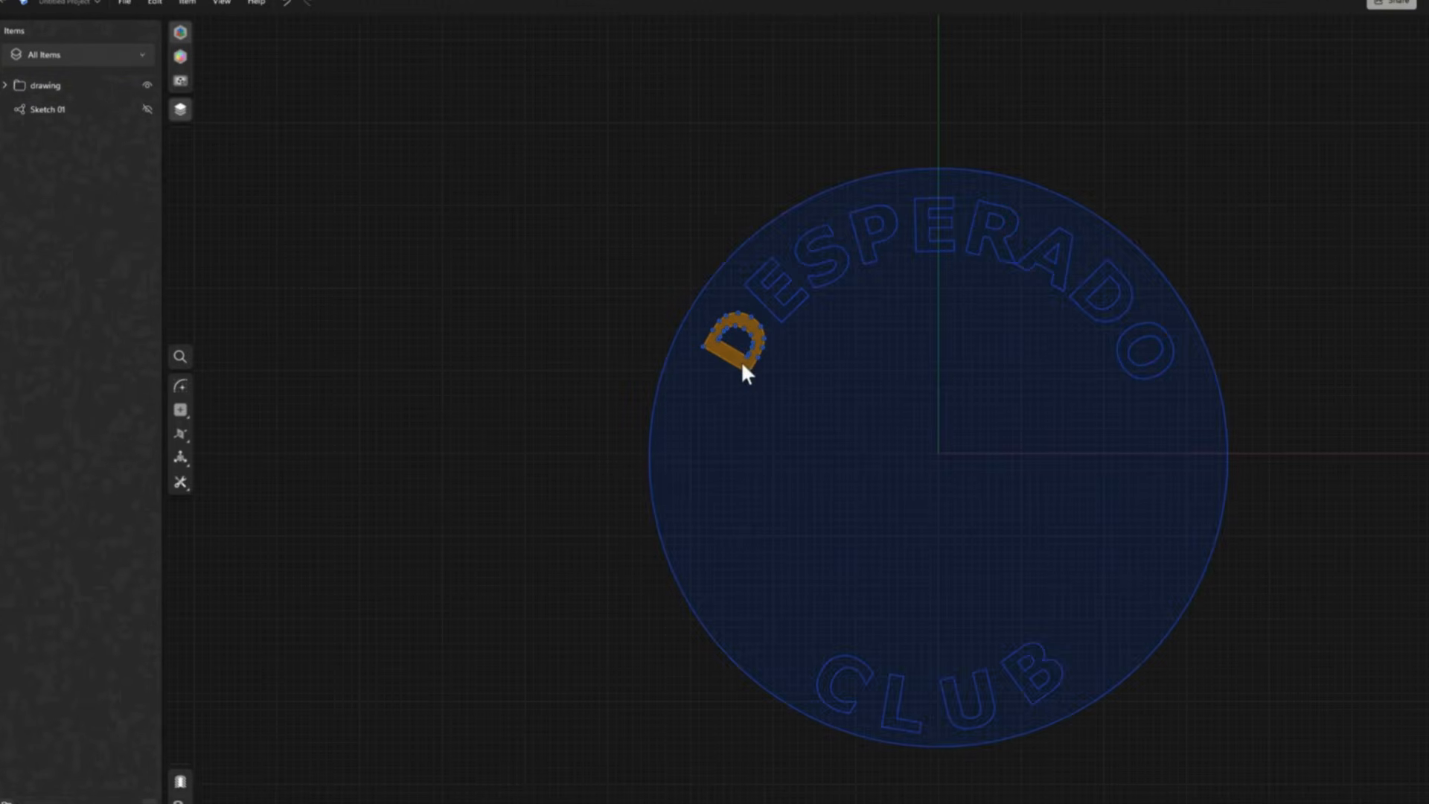
- Extrude the letters of the imported drawing by 3.3 mm, starting with the D of DESPERADO
click(742, 363)
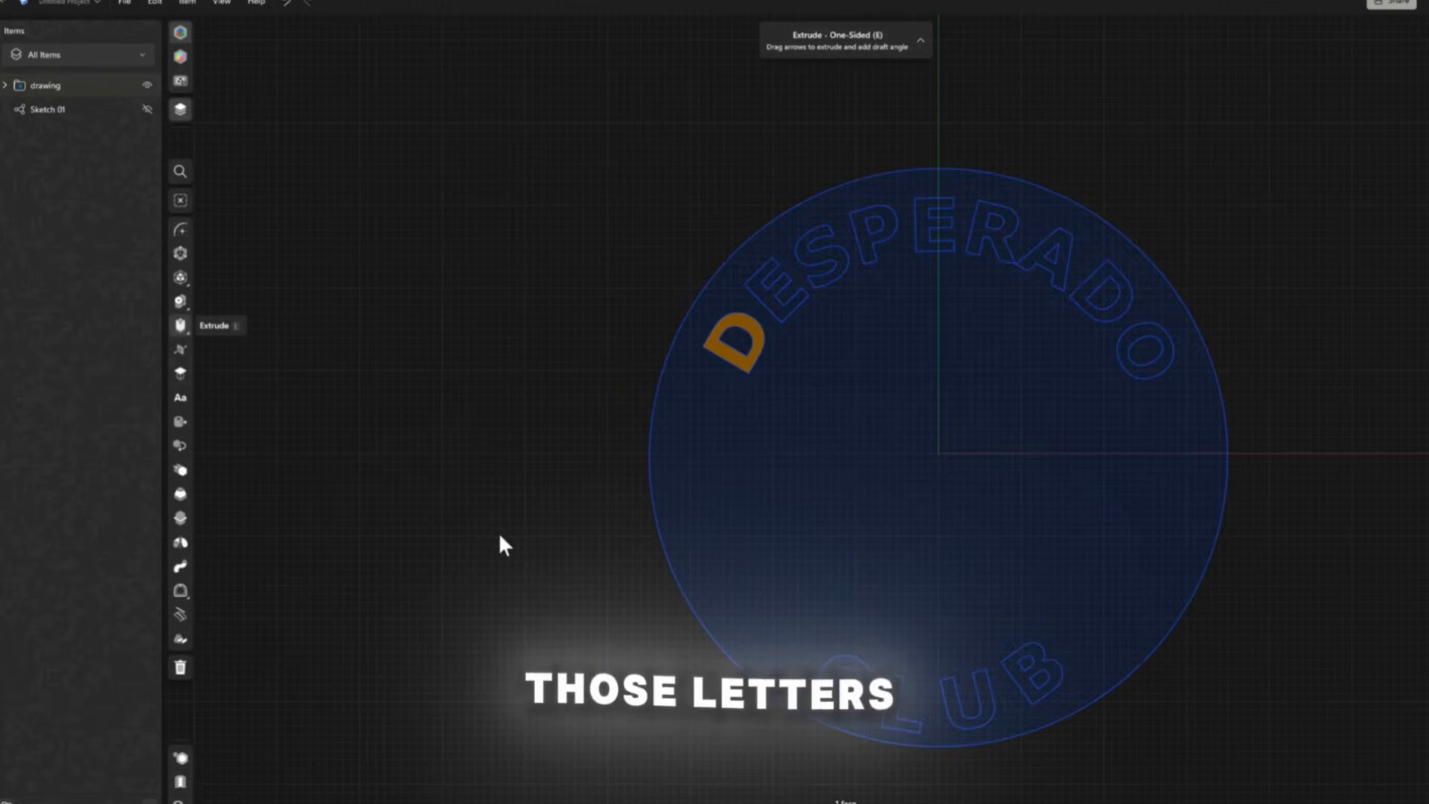
text(3.3)
key(Return)
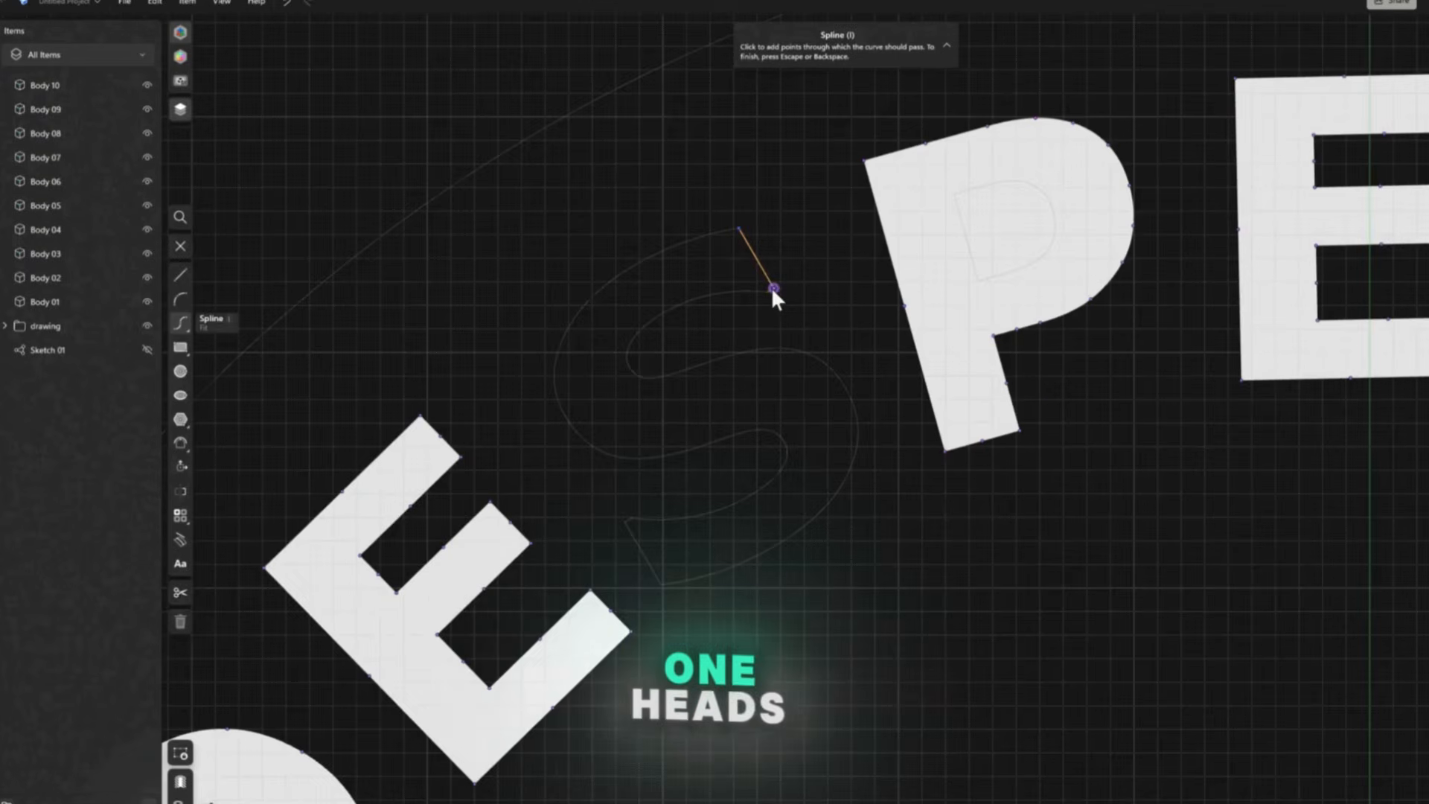
- Trace the S of DESPERADO with a line across its upper end and a spline along its right-hand contour to the lower tip
click(772, 289)
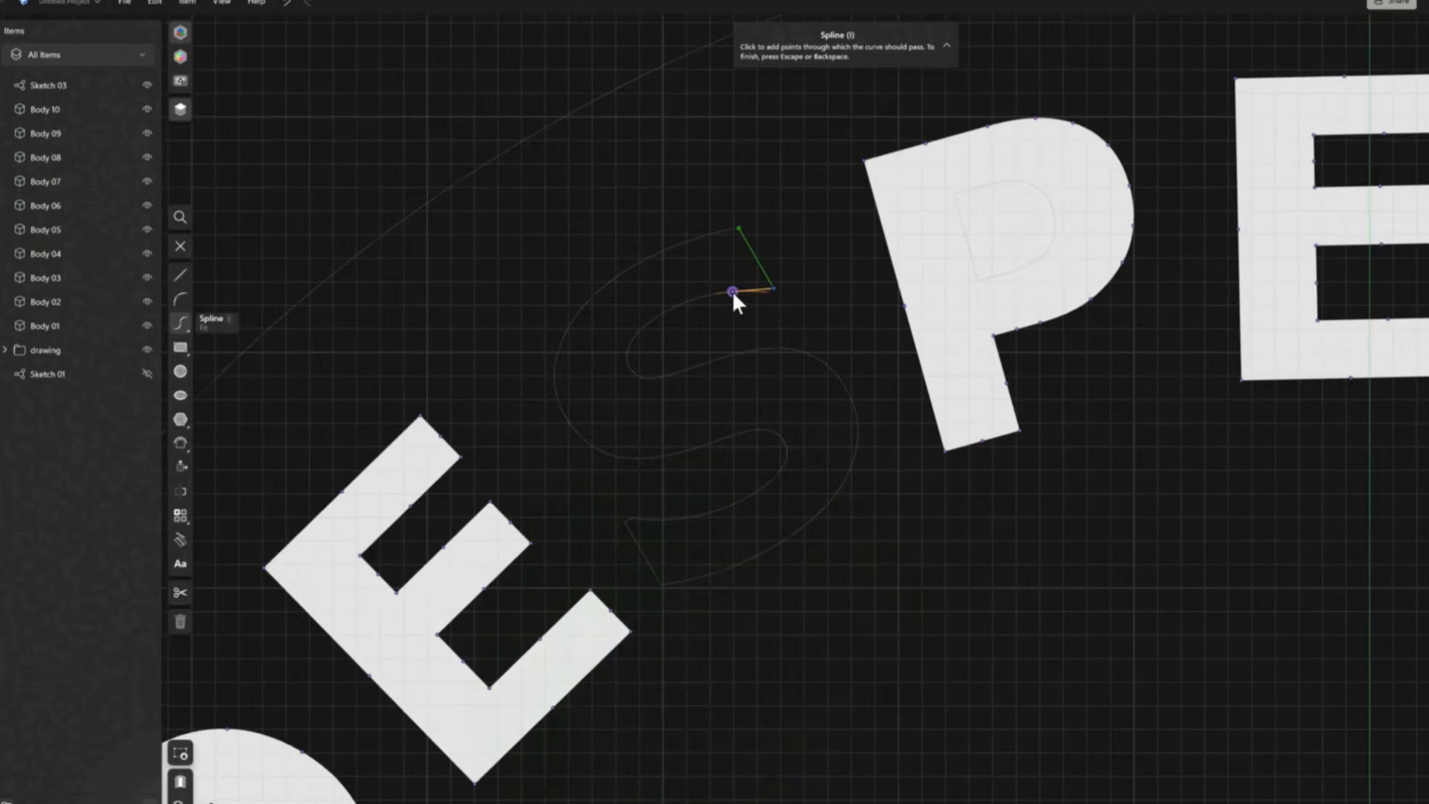
click(640, 377)
click(673, 374)
click(753, 350)
click(830, 362)
click(855, 453)
click(825, 506)
click(752, 559)
click(699, 578)
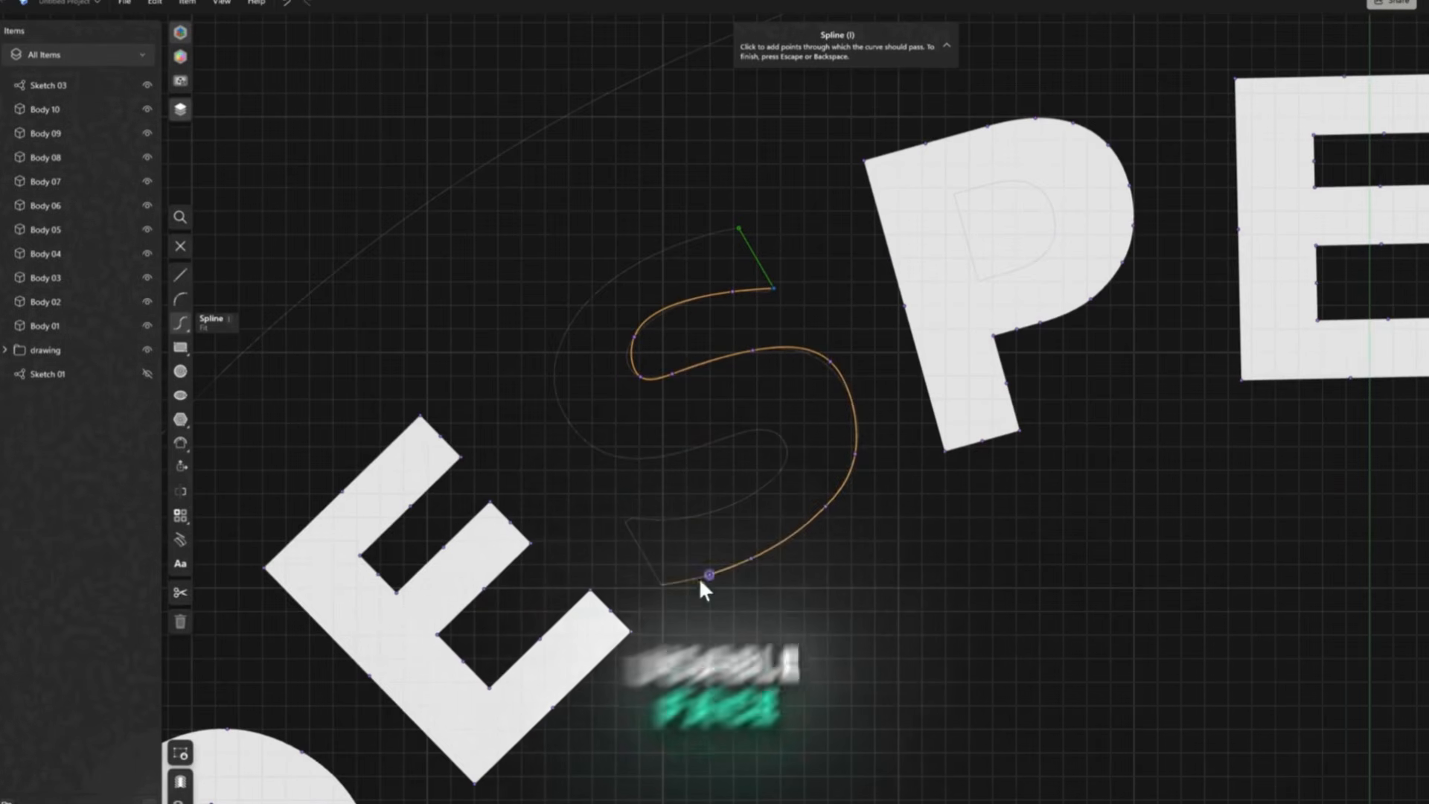
click(661, 585)
- Close the S outline with a line across its lower end and a spline along its left-hand contour back to the start
click(625, 522)
click(664, 522)
click(738, 503)
click(782, 468)
click(781, 442)
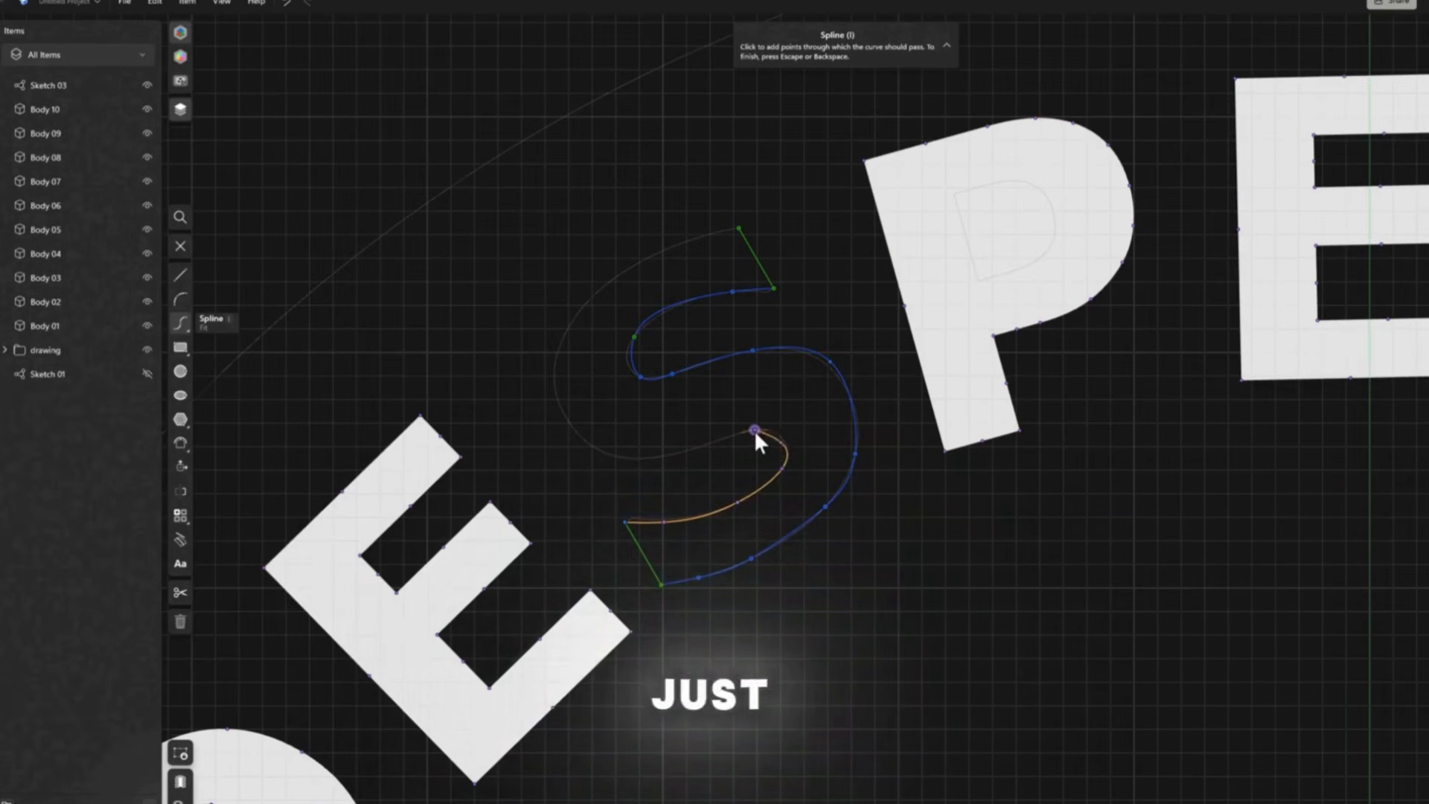
click(755, 430)
click(692, 450)
click(566, 416)
click(564, 337)
click(634, 265)
click(688, 240)
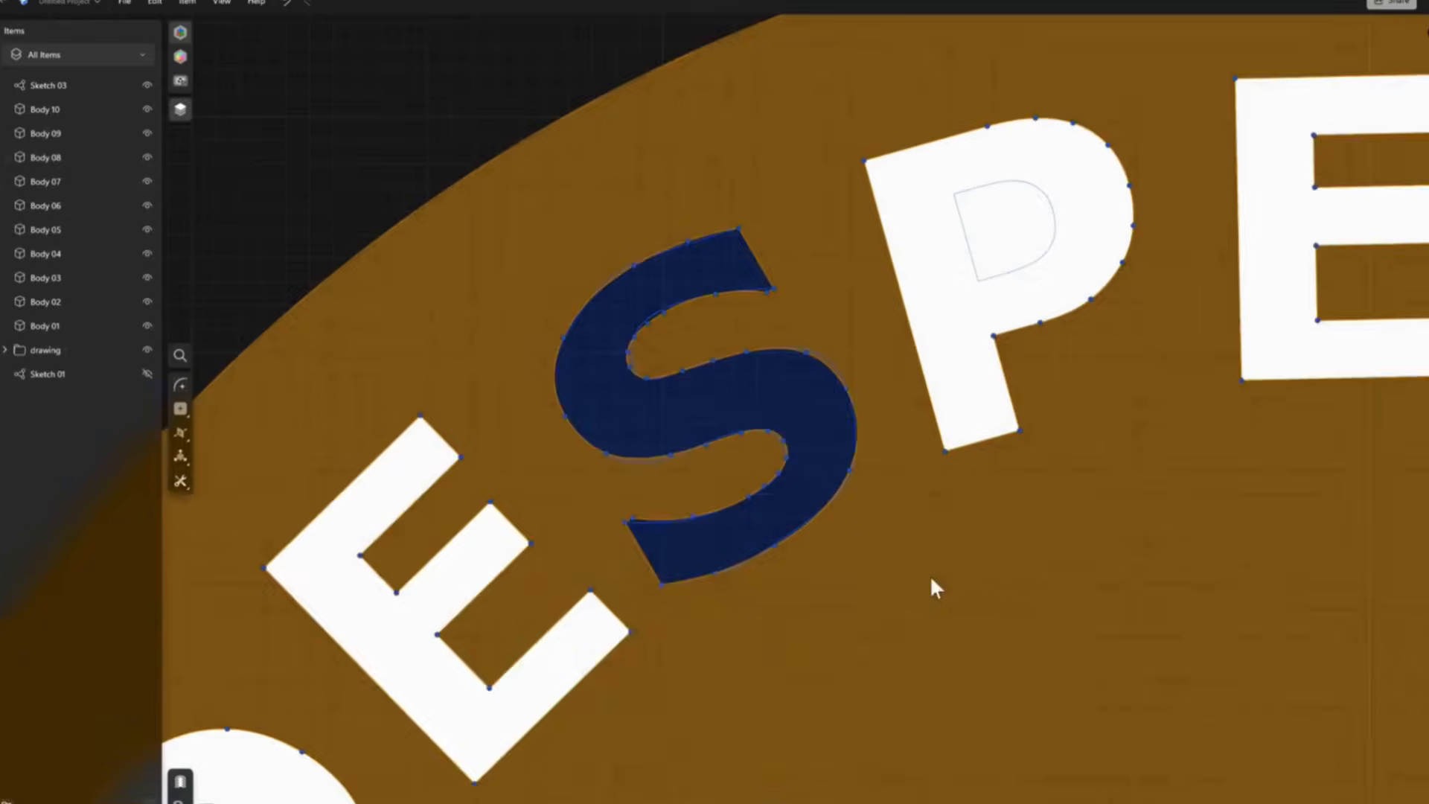